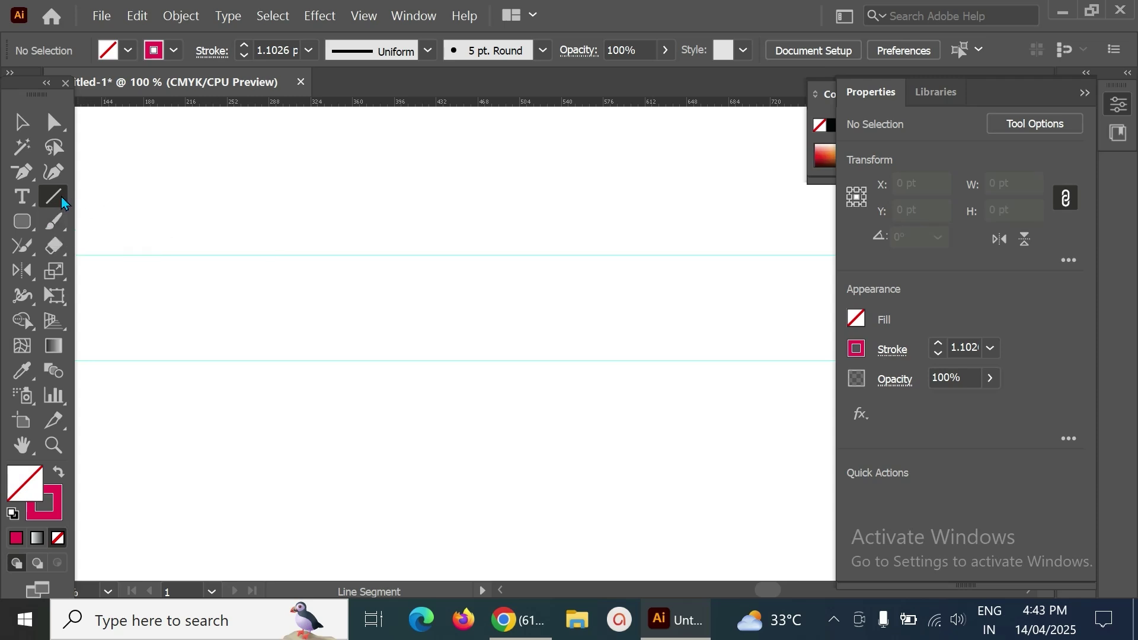
Draw a vertical line about 91 pt tall with the Line Segment tool, spanning the upper and lower guides
click(53, 197)
click(126, 204)
drag(267, 256, 266, 360)
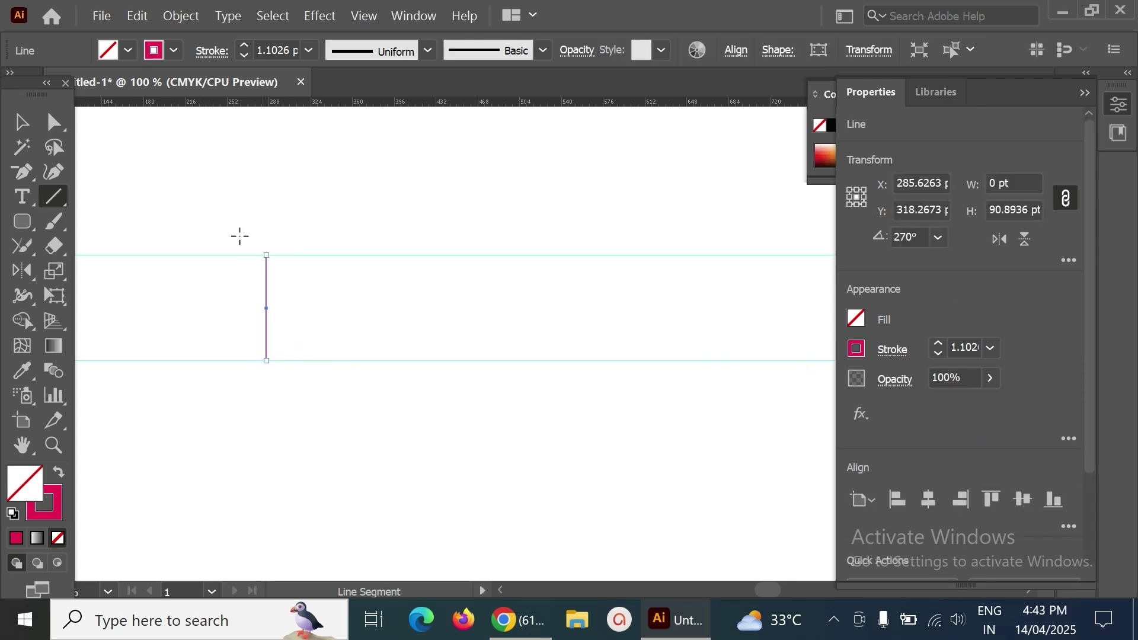
Duplicate the vertical line about 45 pt to its right, keeping it aligned between the guides
click(22, 122)
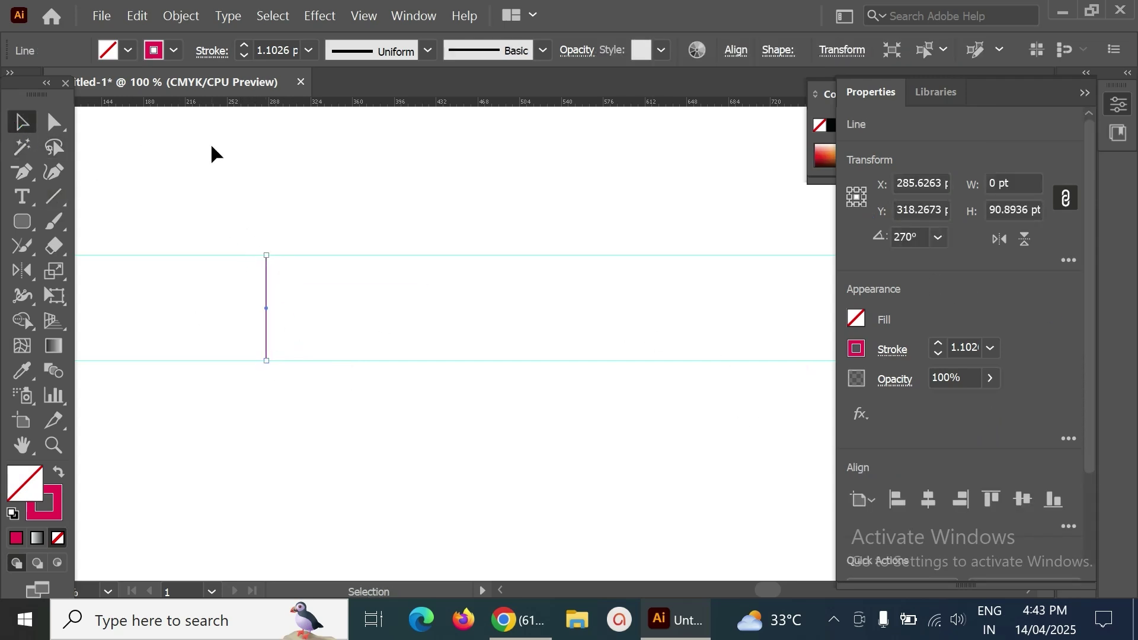
click(272, 301)
click(266, 291)
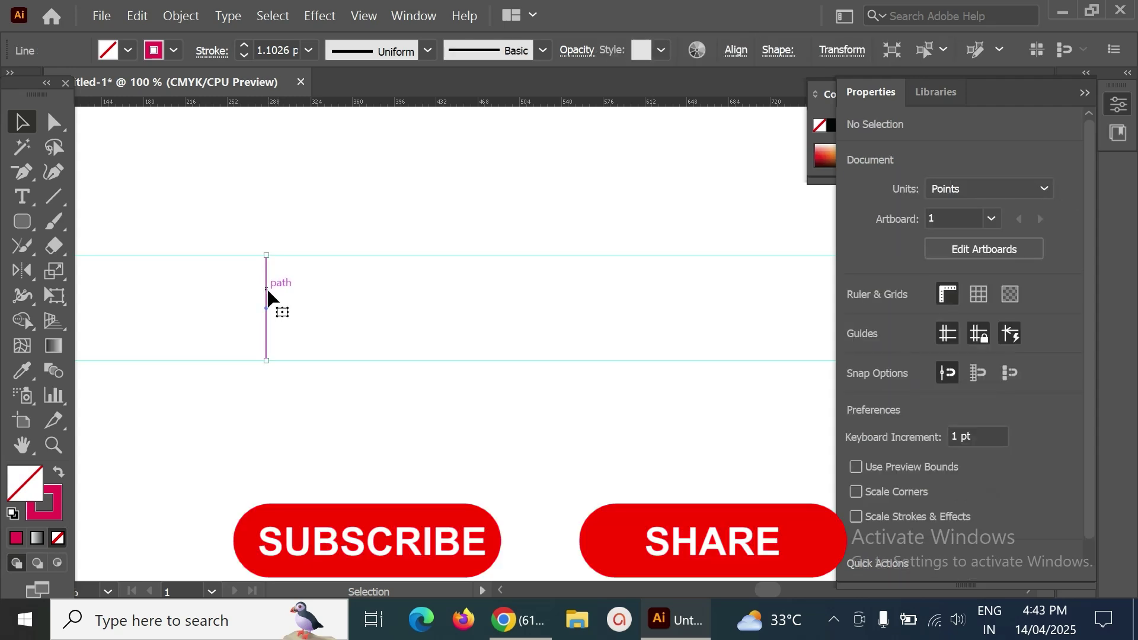
drag(266, 291, 322, 297)
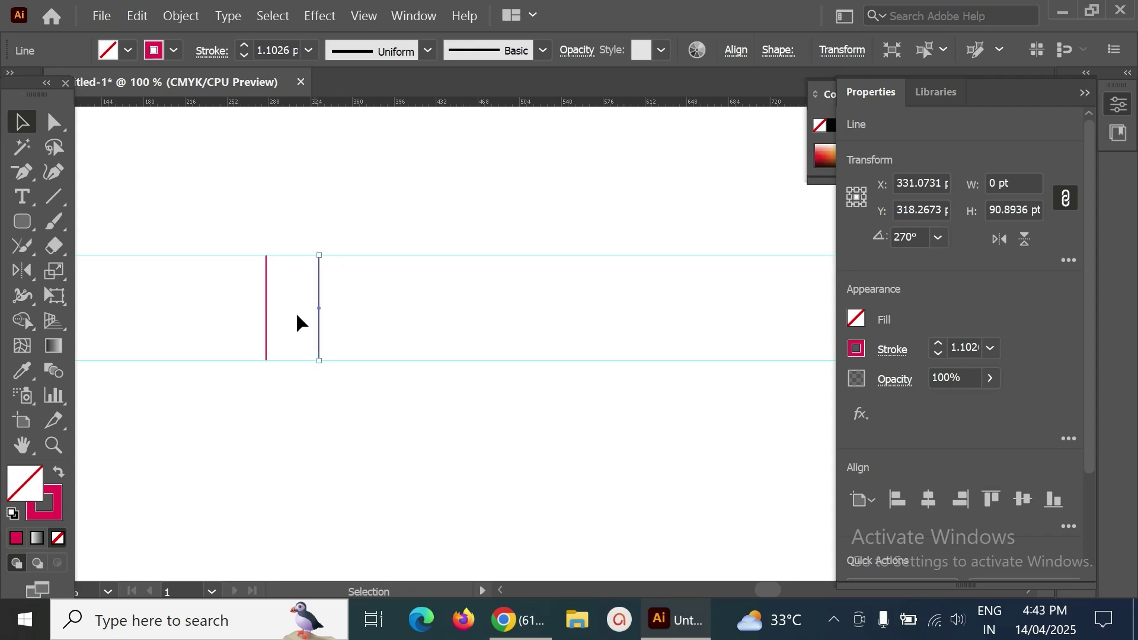
Repeat the last copy transformation on the second line to add a third, equally spaced vertical line
click(358, 344)
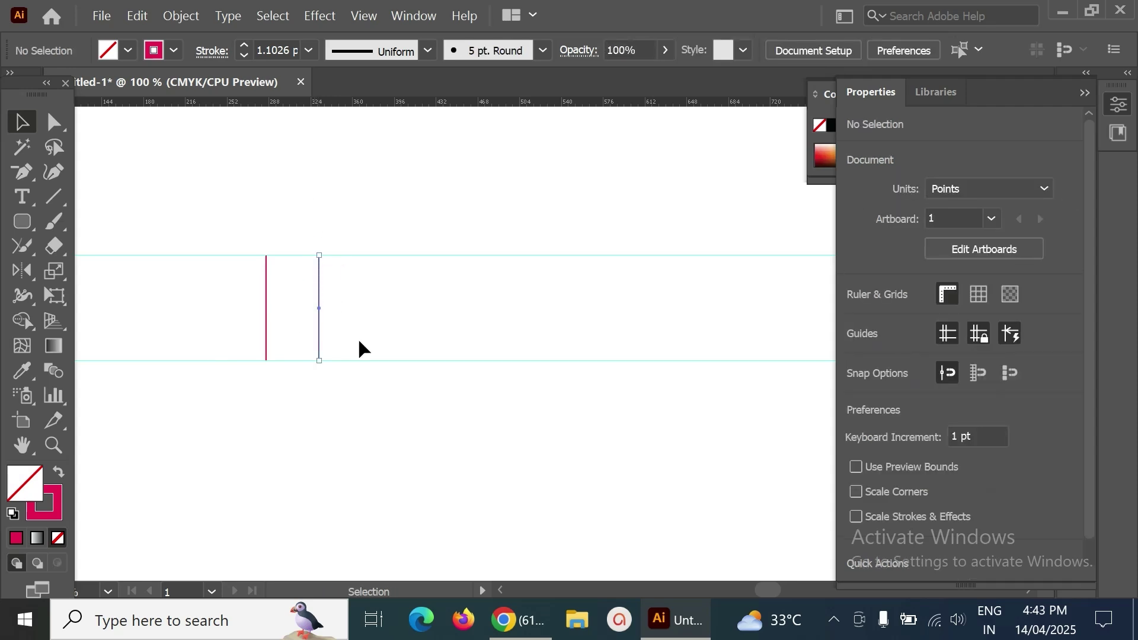
shift+click(321, 325)
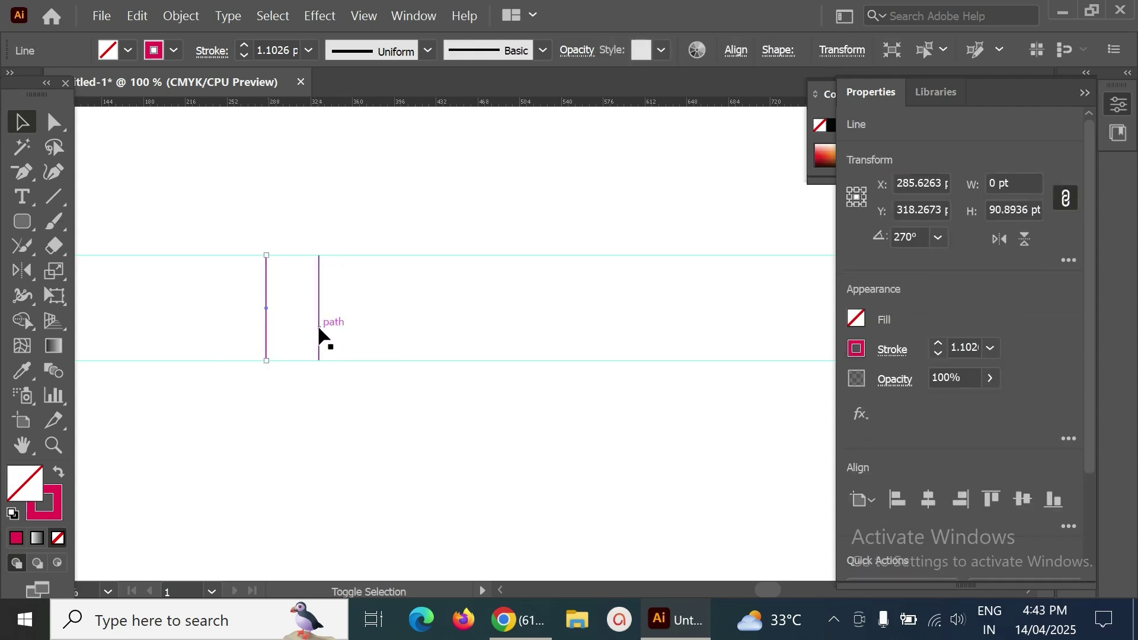
shift+click(324, 329)
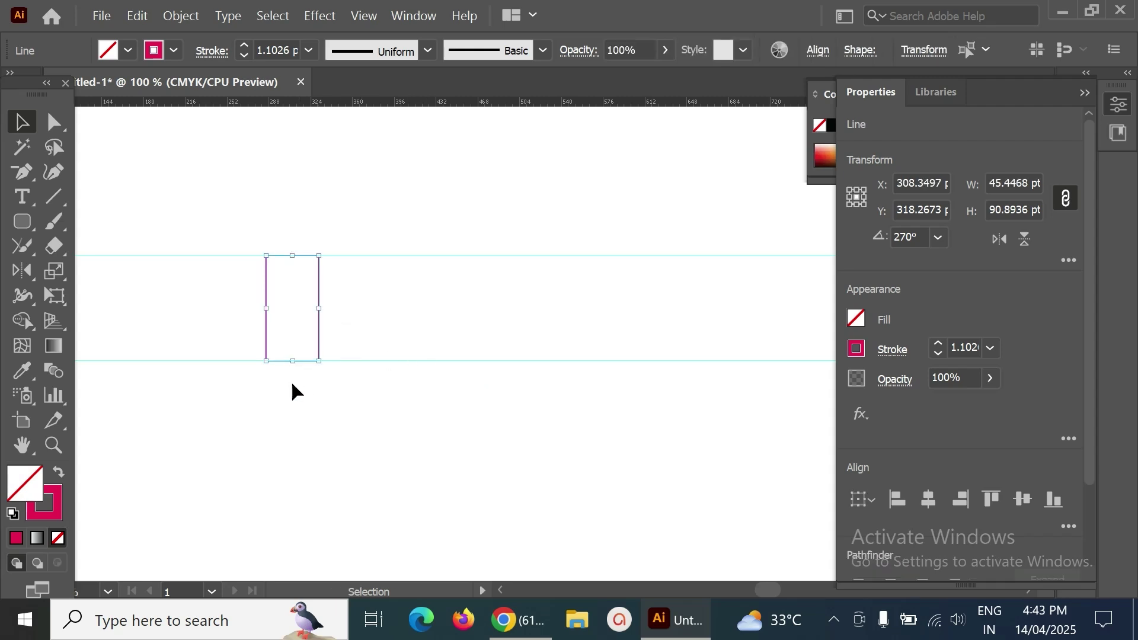
click(338, 392)
click(318, 325)
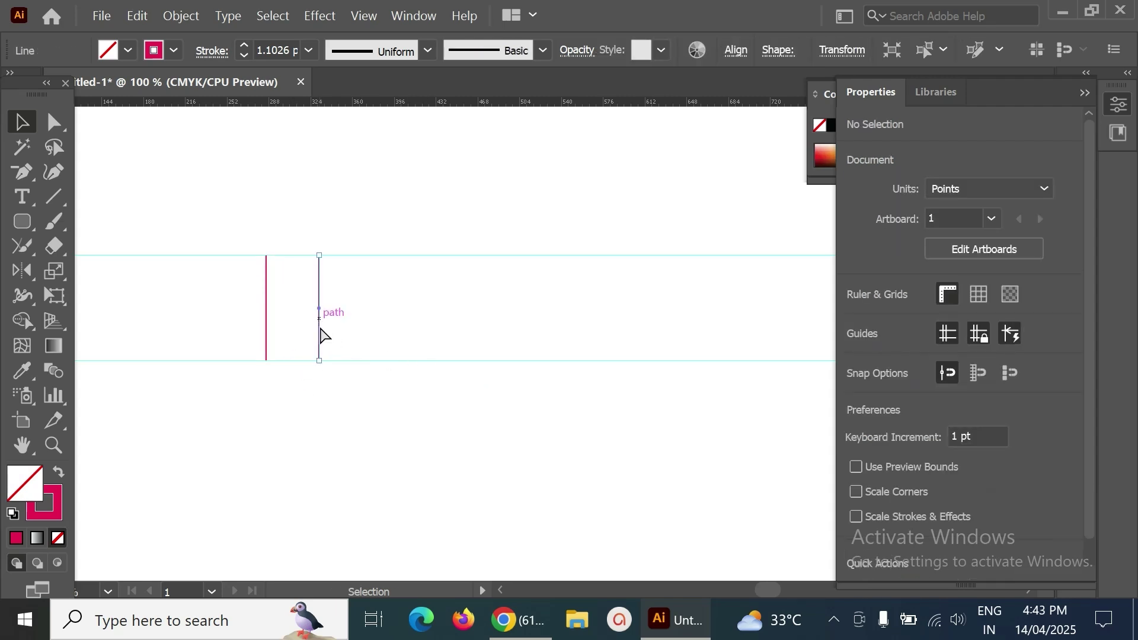
key(ctrl+d)
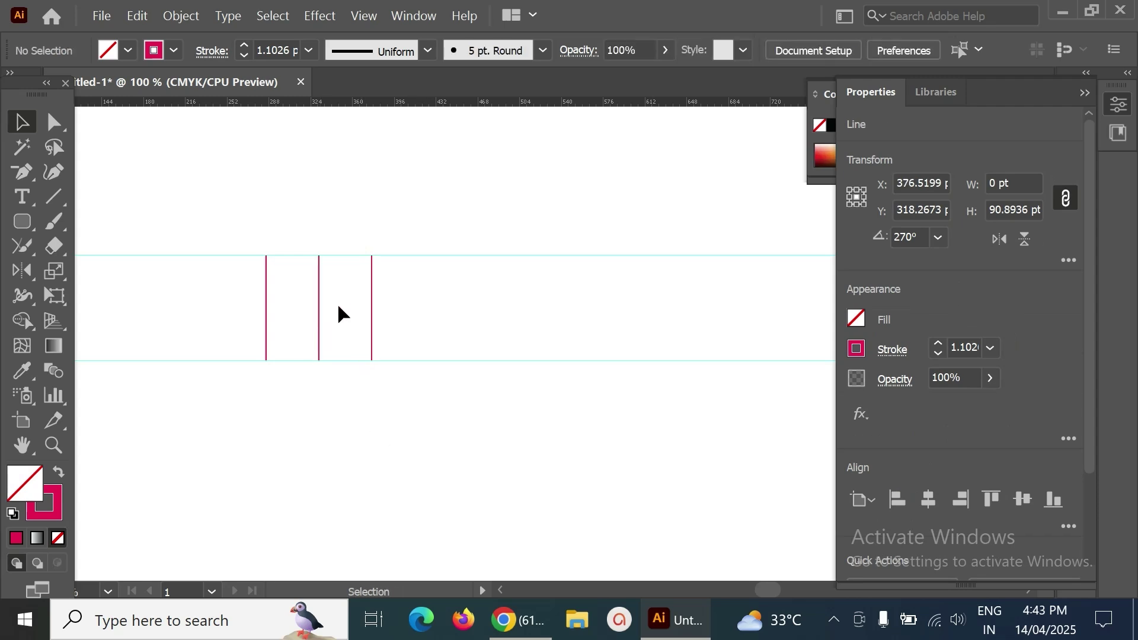
Select all three vertical lines and place a copy of the set about 144 pt to the right between the guides
click(265, 332)
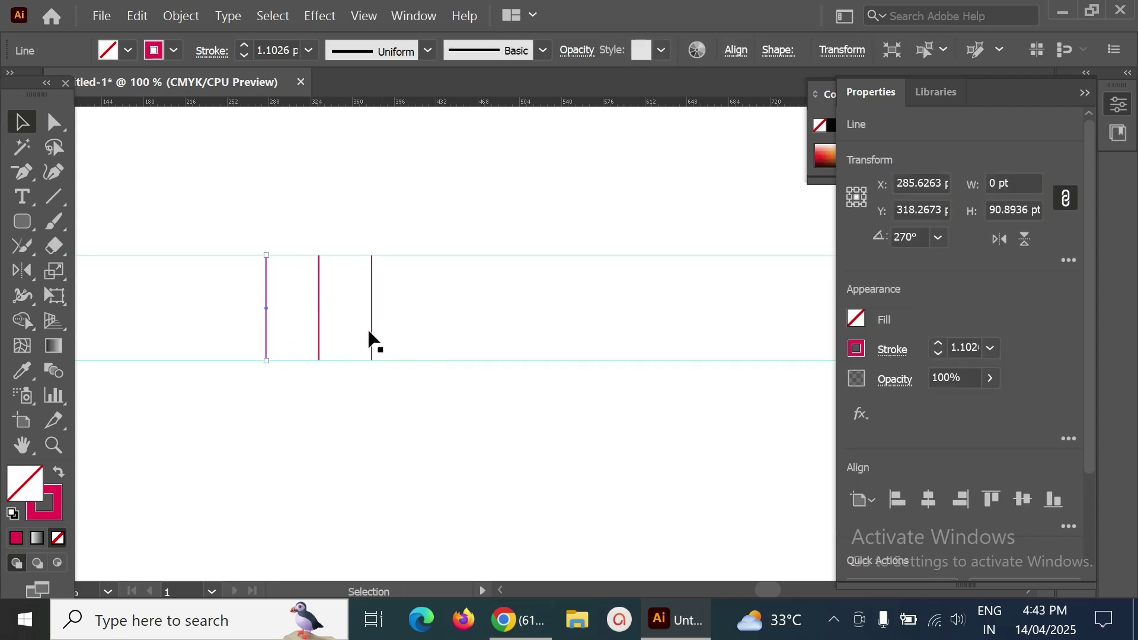
key(ctrl+a)
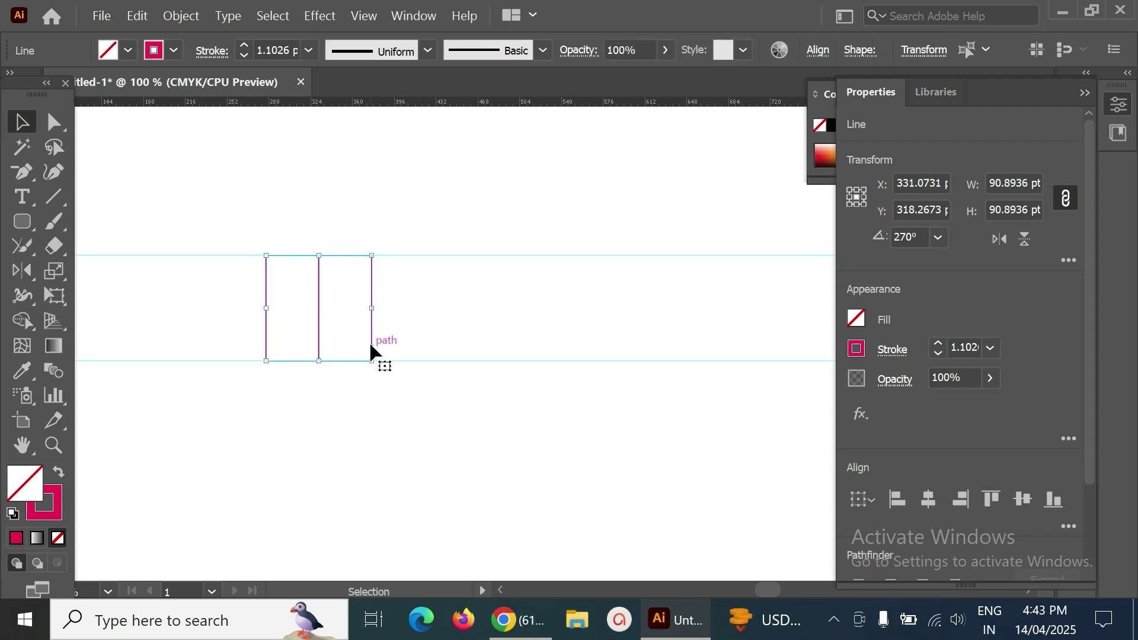
drag(373, 344, 540, 346)
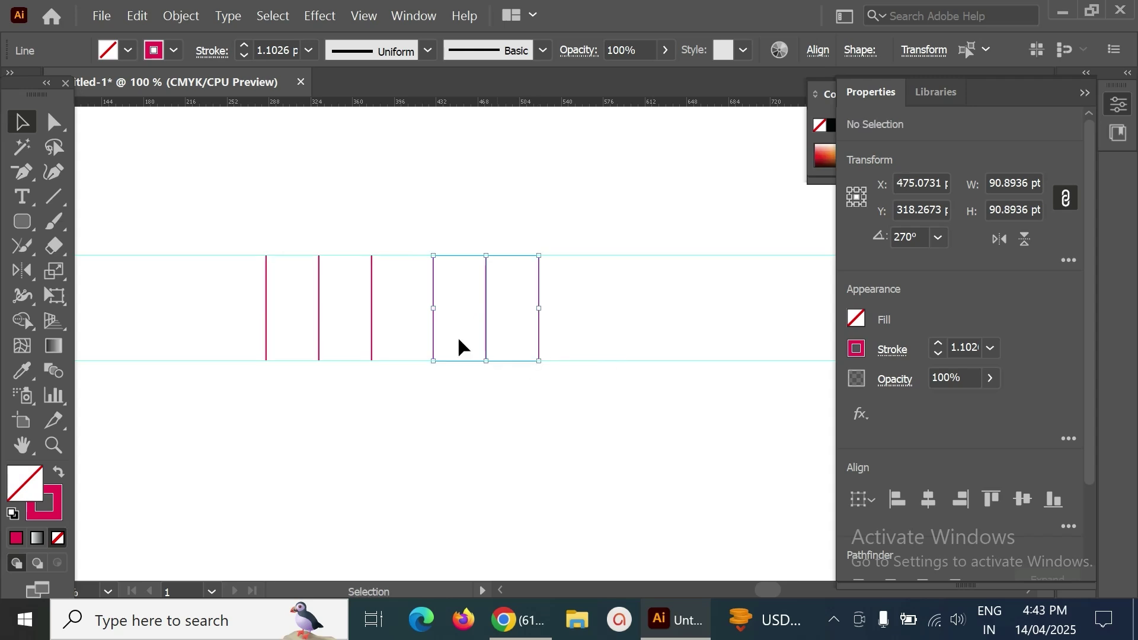
click(460, 401)
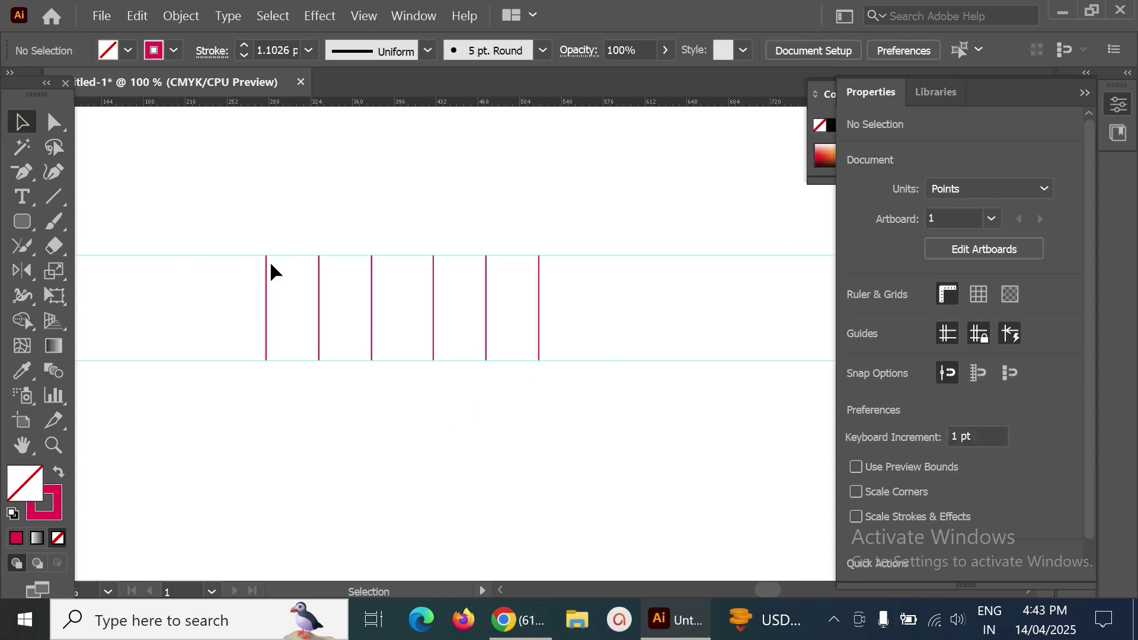
Try rotating the middle line of the first set by adding 20° to its angle, and undo the rotation
click(325, 311)
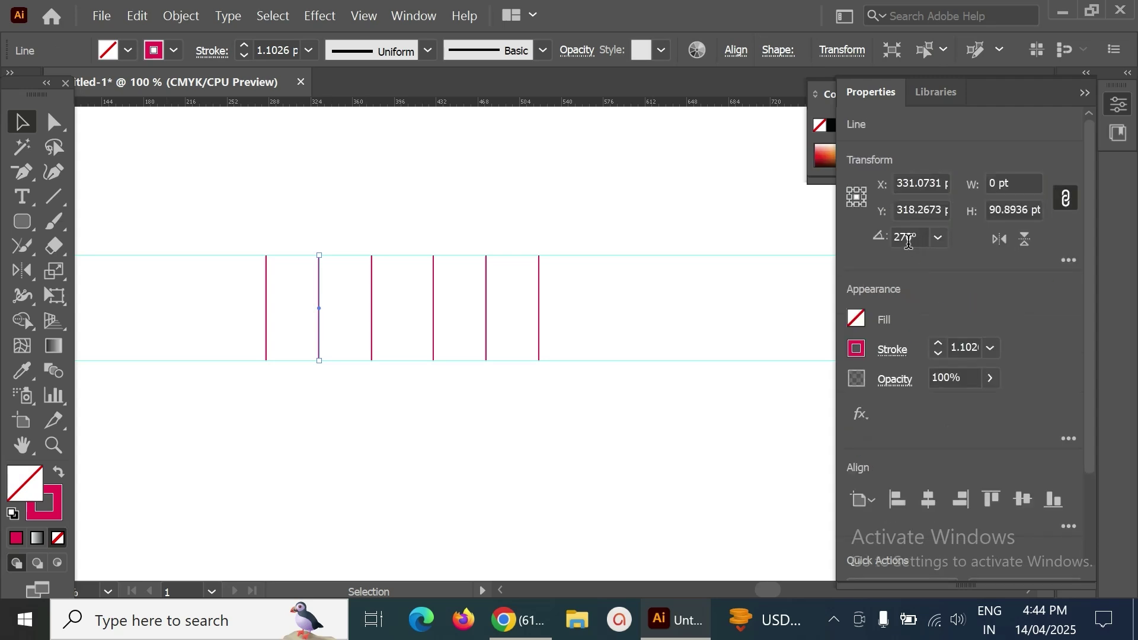
click(912, 236)
text(+20)
key(Return)
key(ctrl+equal)
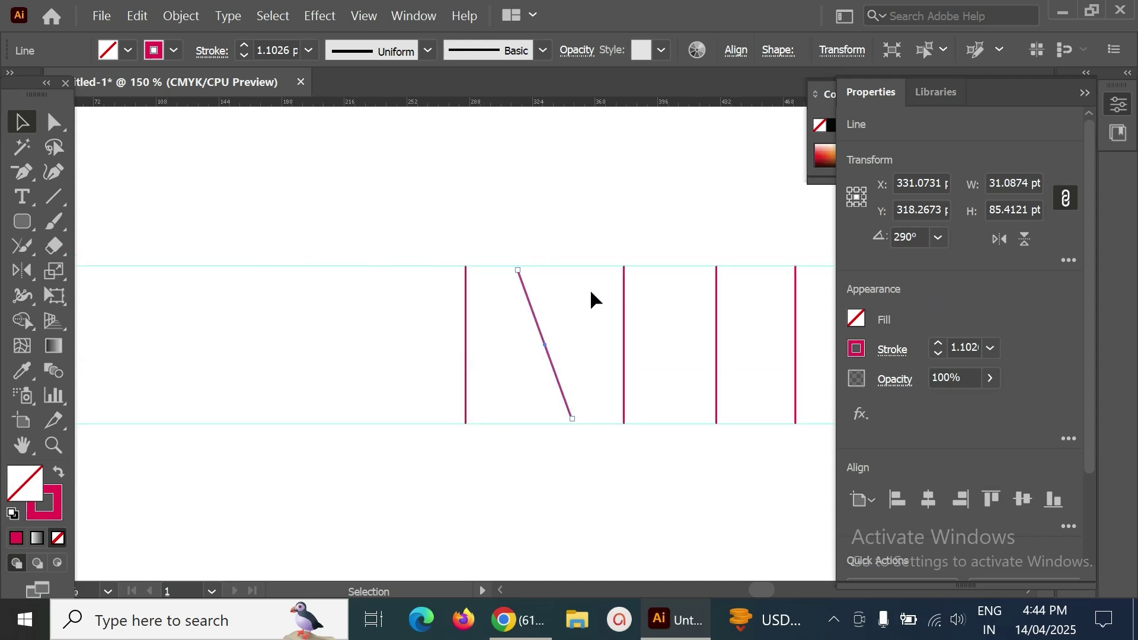
drag(614, 233, 446, 252)
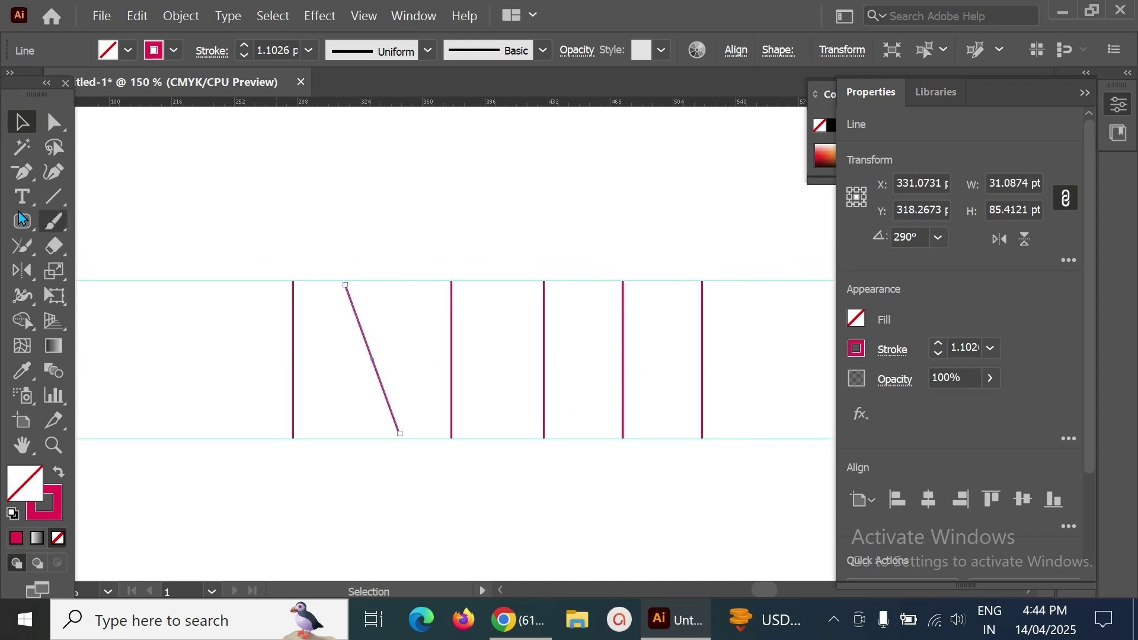
click(247, 283)
key(ctrl+z)
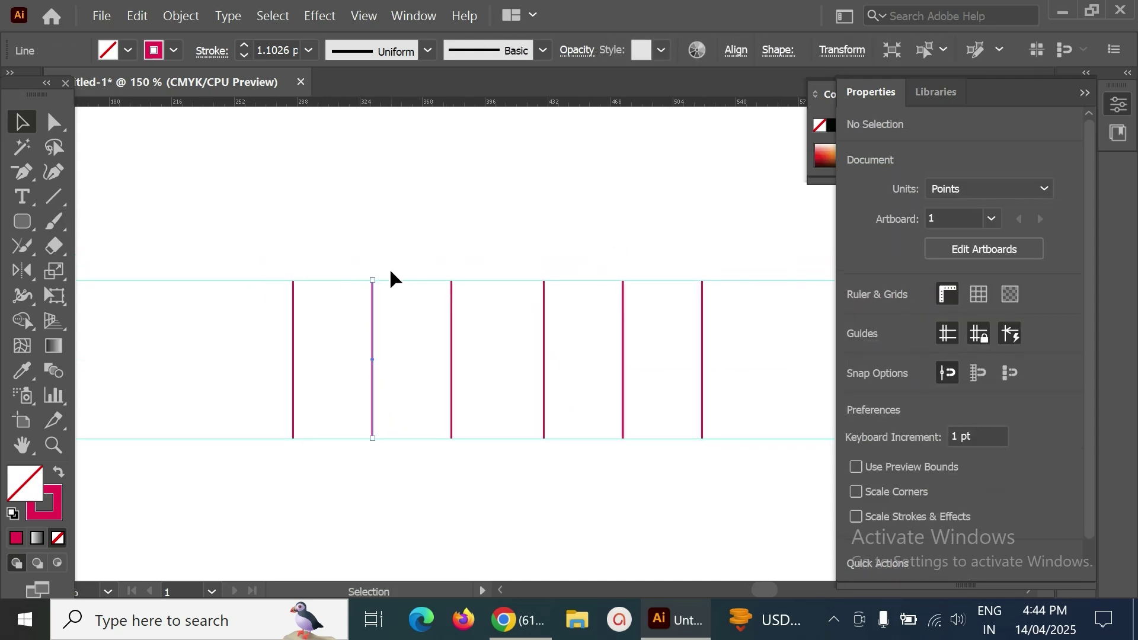
Stretch the middle line of the first set evenly past both guides to about 140 pt tall
click(380, 358)
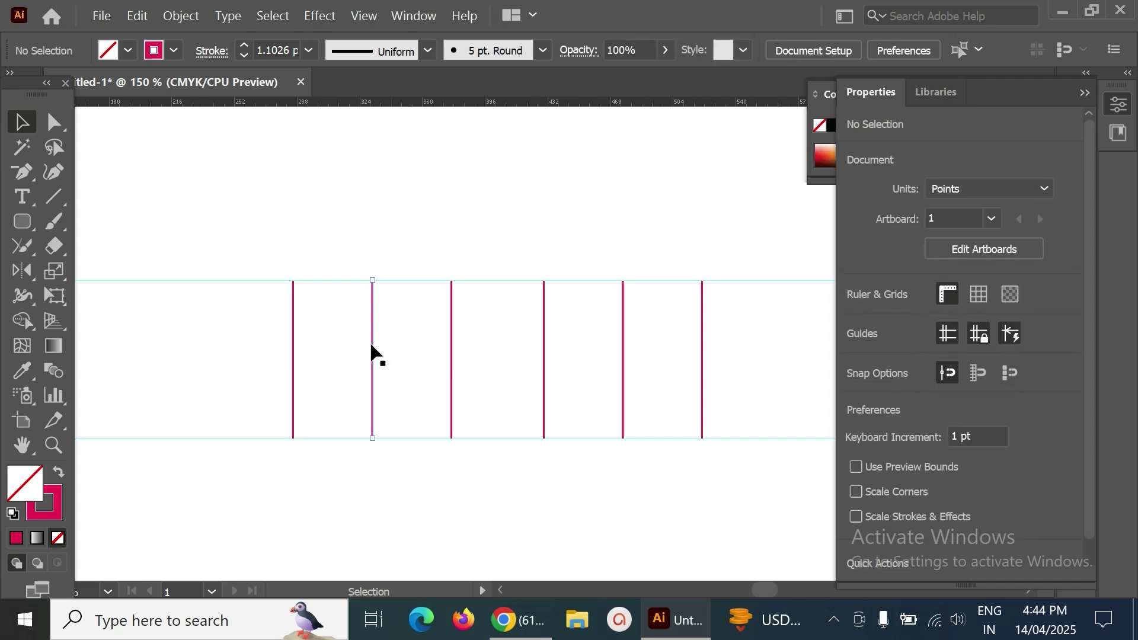
click(373, 285)
drag(373, 281, 374, 237)
click(540, 242)
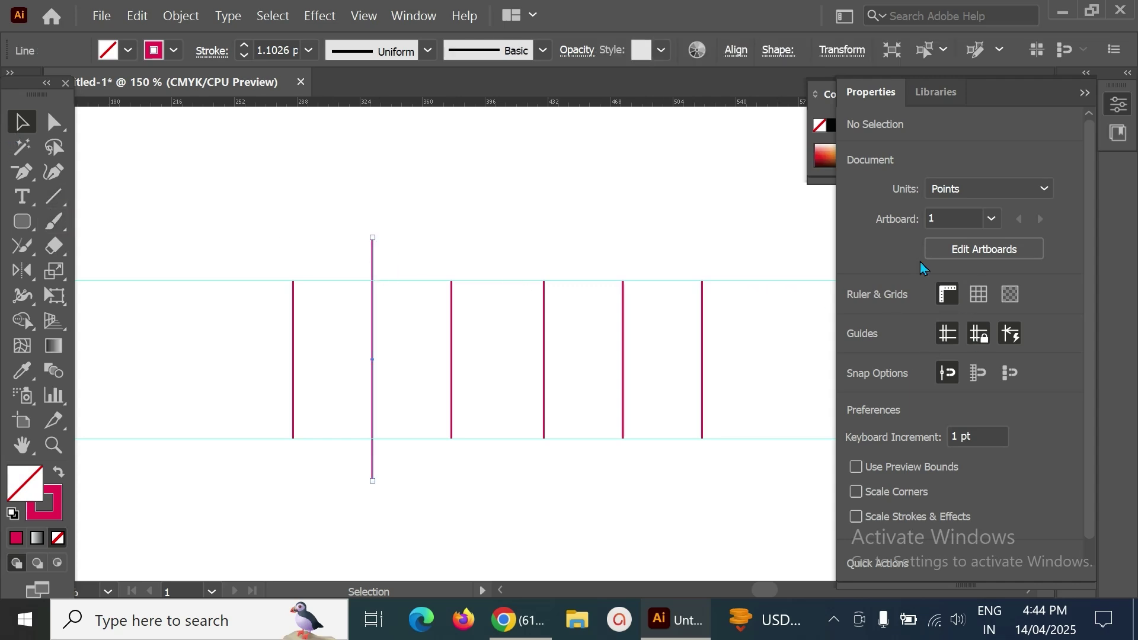
Rotate the lengthened middle line by adding 20° to its 270° angle, and deselect it
click(918, 242)
text(+°)
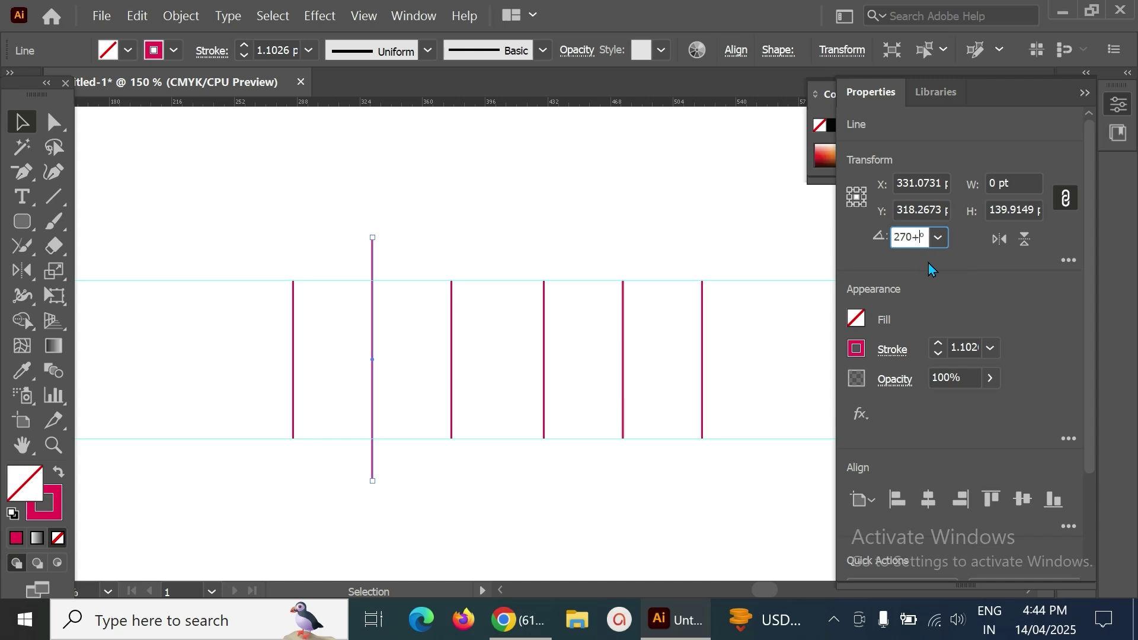
text(20)
key(Return)
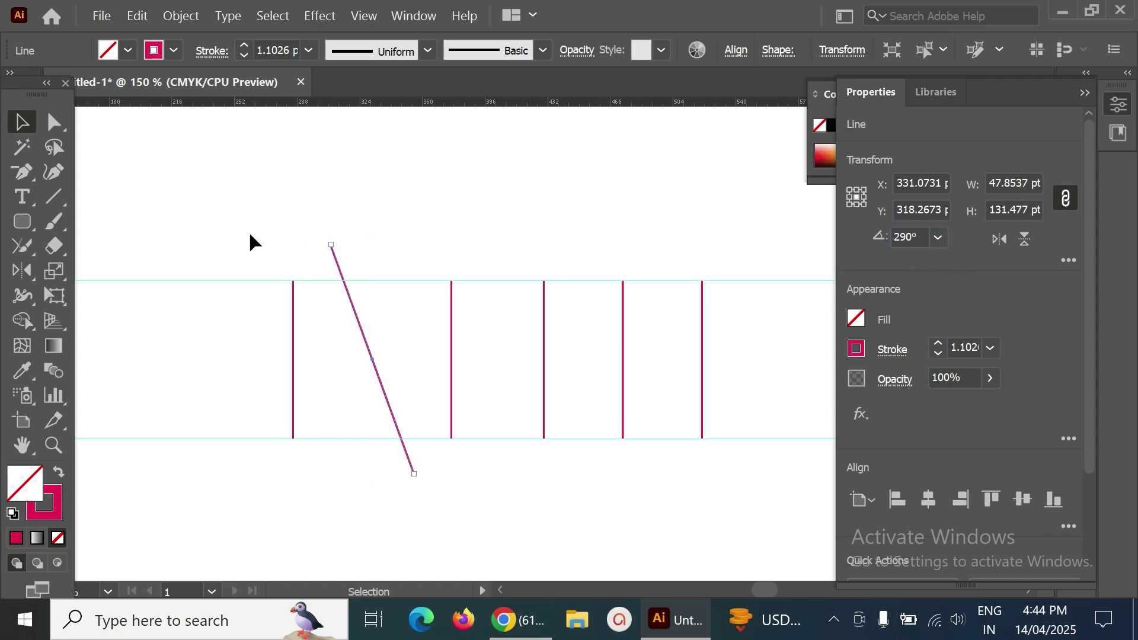
click(254, 236)
Draw horizontal lines about 28 pt long joining the first line's top and the third line's bottom to the diagonal along the guides
click(71, 202)
drag(292, 279, 343, 280)
drag(451, 439, 402, 439)
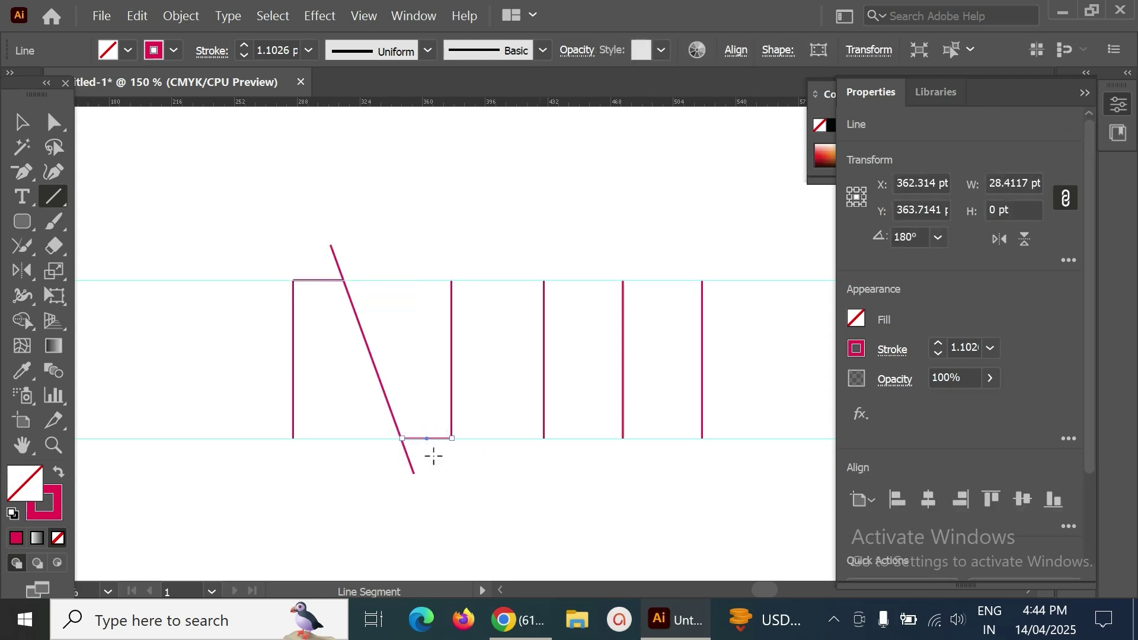
Select the first letter's lines and remove the diagonal's overhang above the upper guide with Shape Builder
key(v)
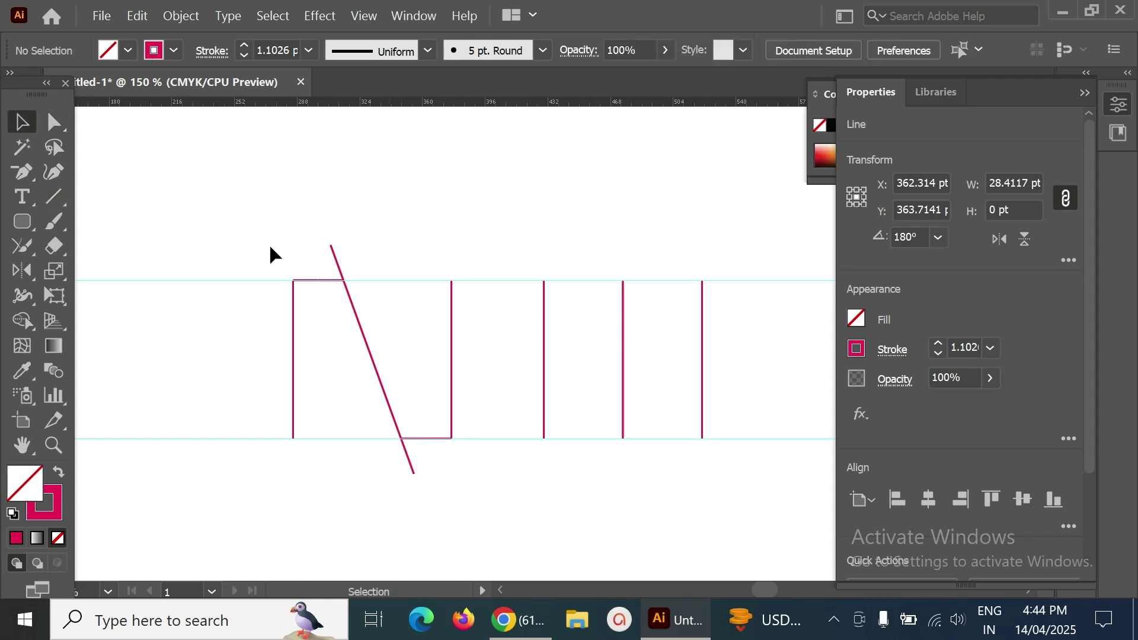
drag(236, 204, 468, 479)
click(22, 295)
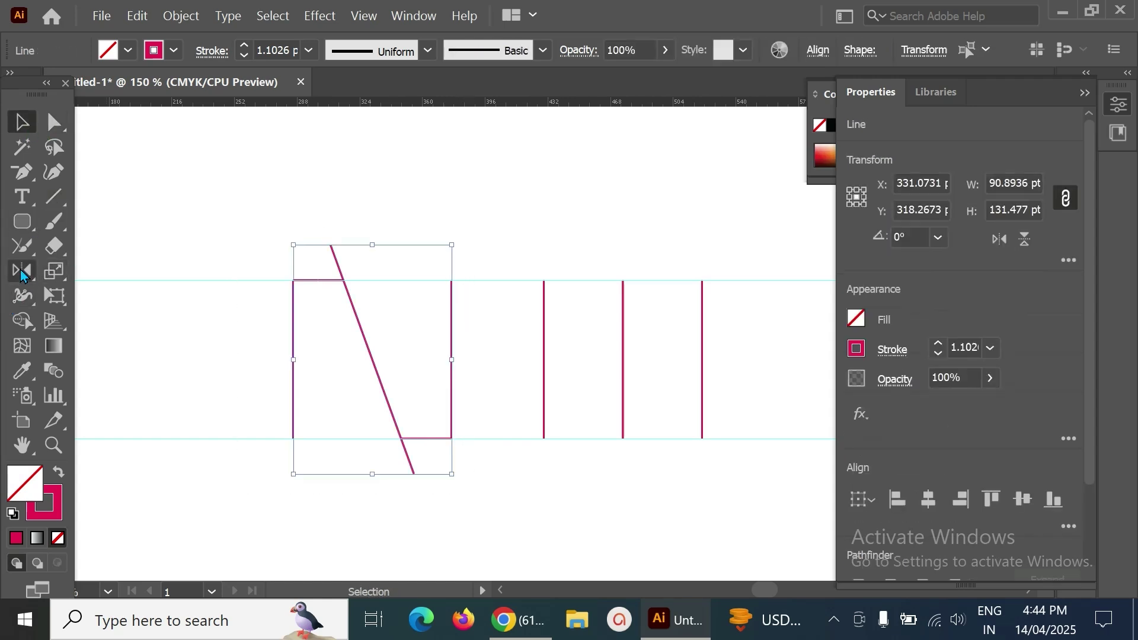
click(24, 324)
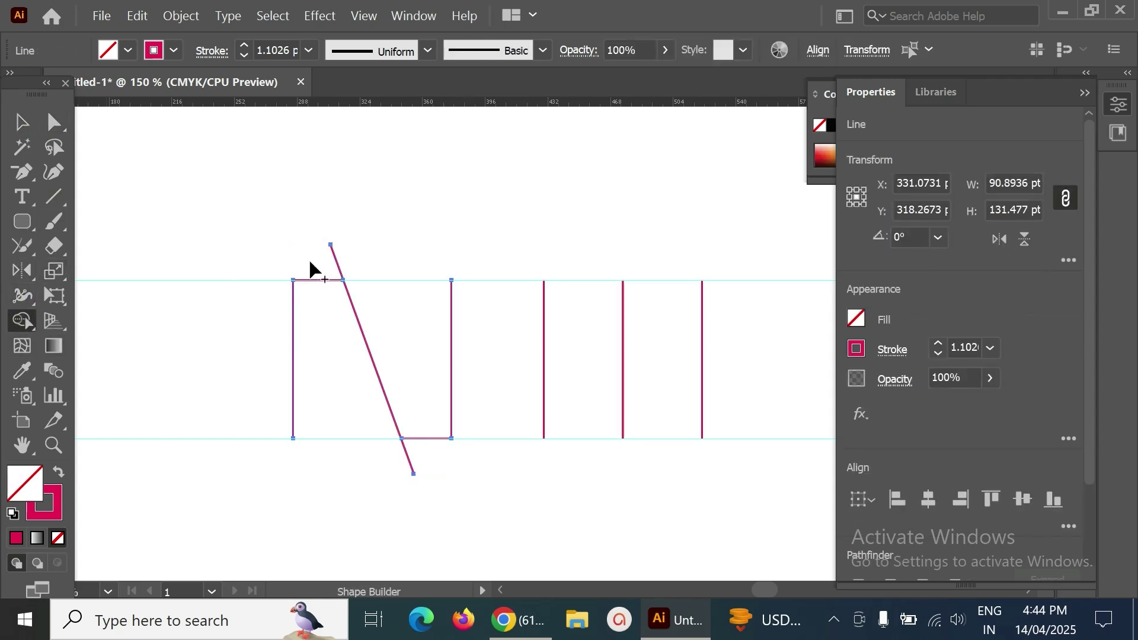
drag(317, 256, 365, 273)
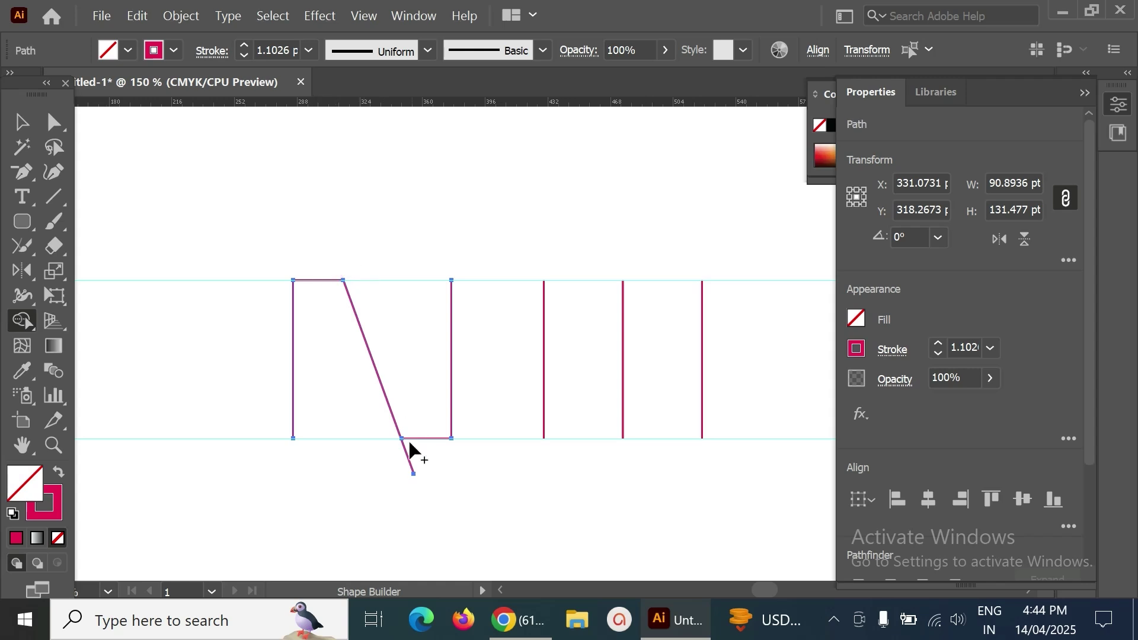
Try to remove the diagonal's overhang below the lower guide with Shape Builder, and undo the removal
drag(397, 455, 463, 479)
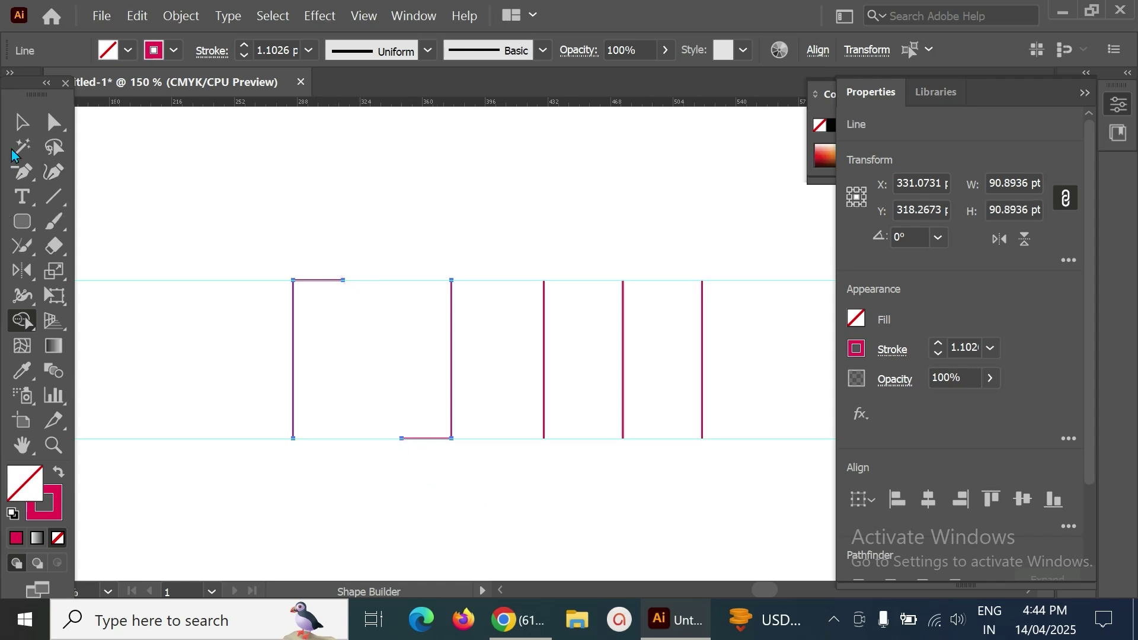
alt+click(407, 463)
key(ctrl+z)
Extend the lower horizontal line slightly leftward so that it crosses the diagonal
click(21, 122)
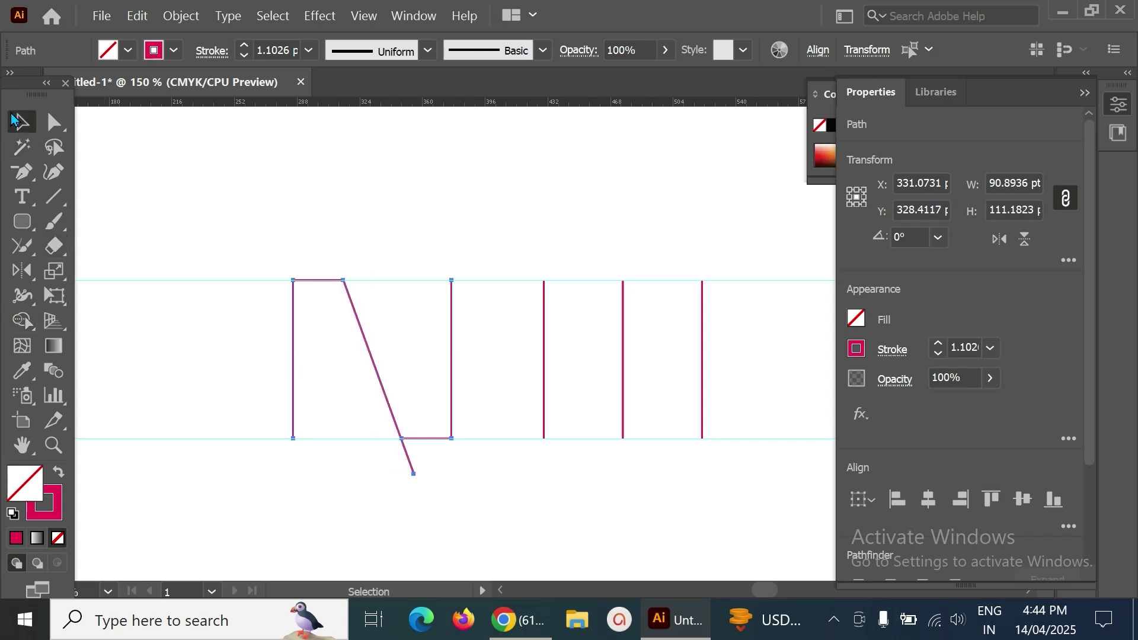
click(316, 233)
drag(417, 438, 384, 442)
Trim the diagonal's lower overhang and the horizontal line's excess end with Shape Builder, and deselect the letter
drag(220, 223, 503, 525)
key(shift+m)
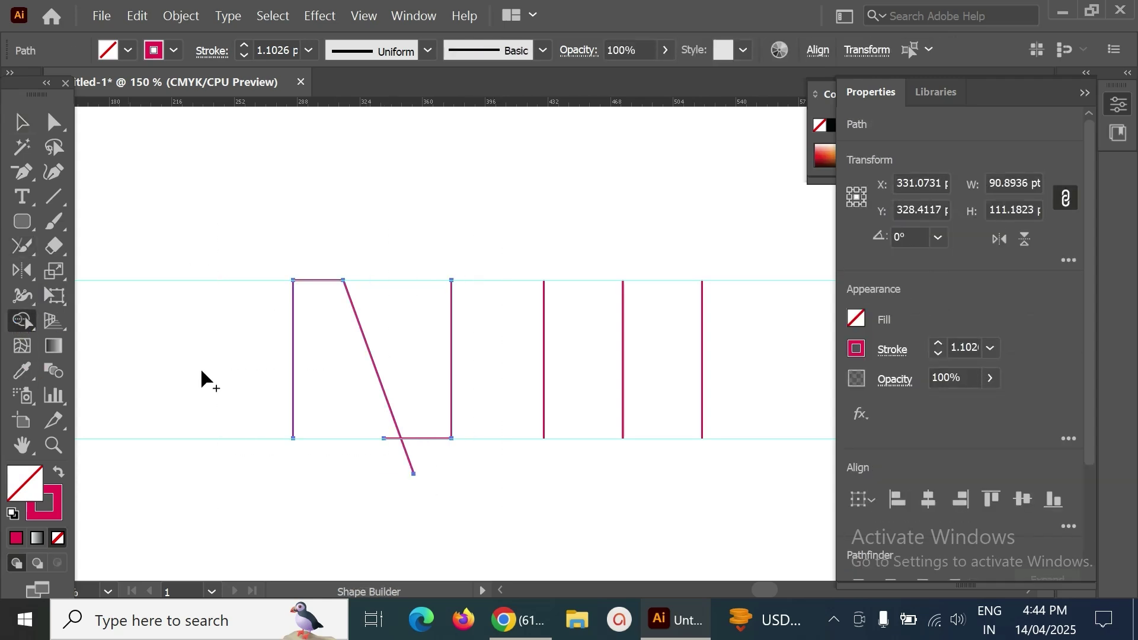
alt+click(408, 462)
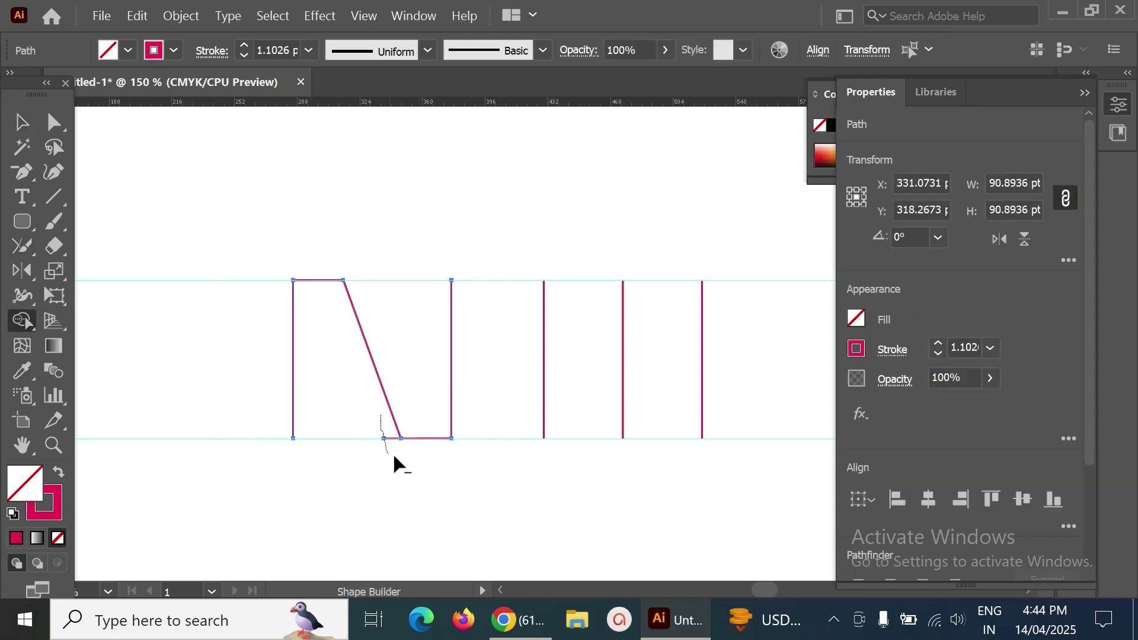
click(23, 127)
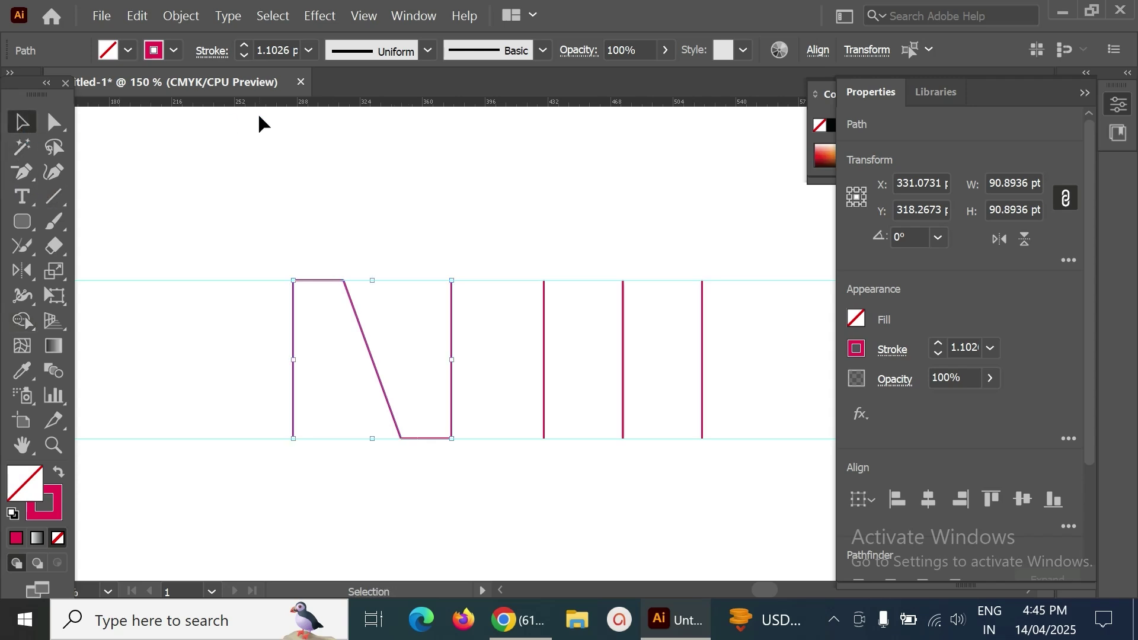
click(259, 120)
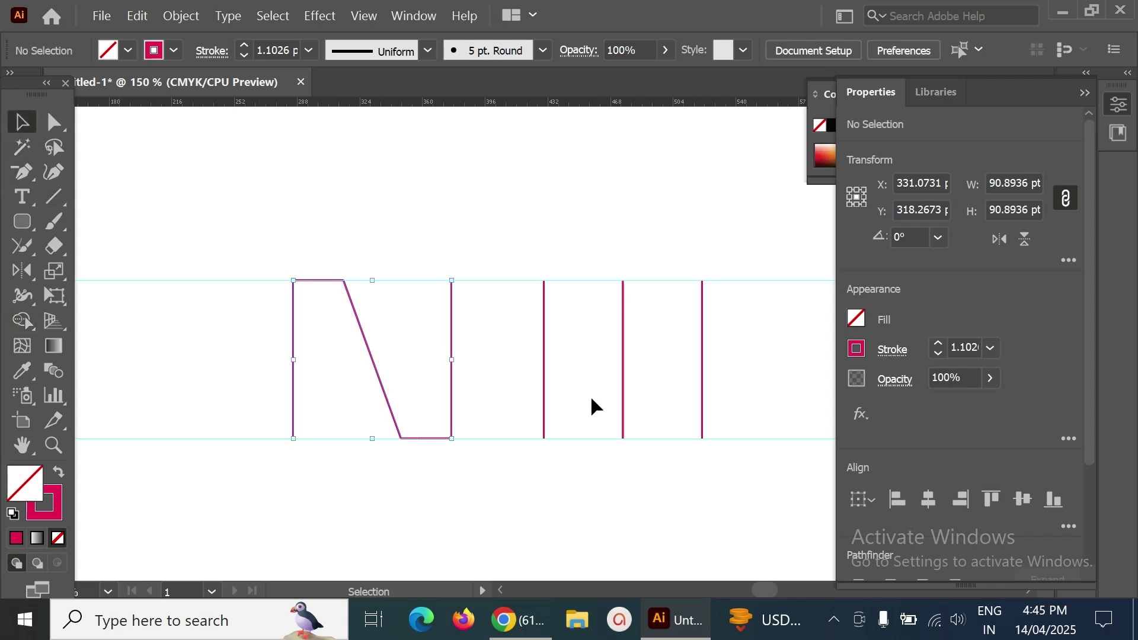
Select the three copied vertical lines and lengthen them evenly beyond both guides to about 131 pt
click(624, 376)
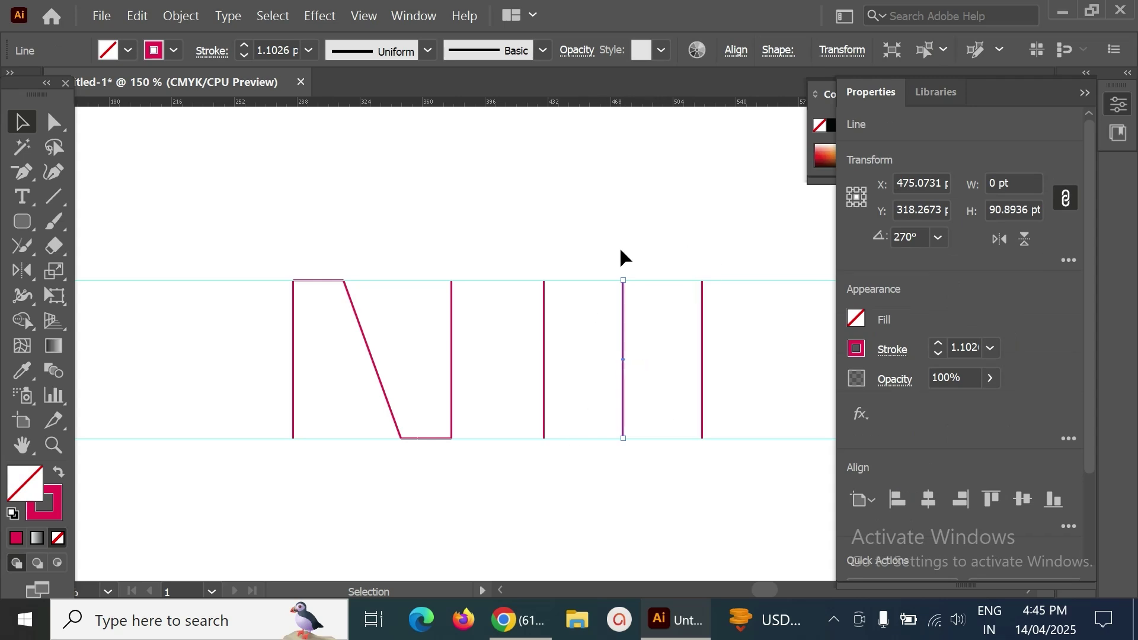
click(570, 211)
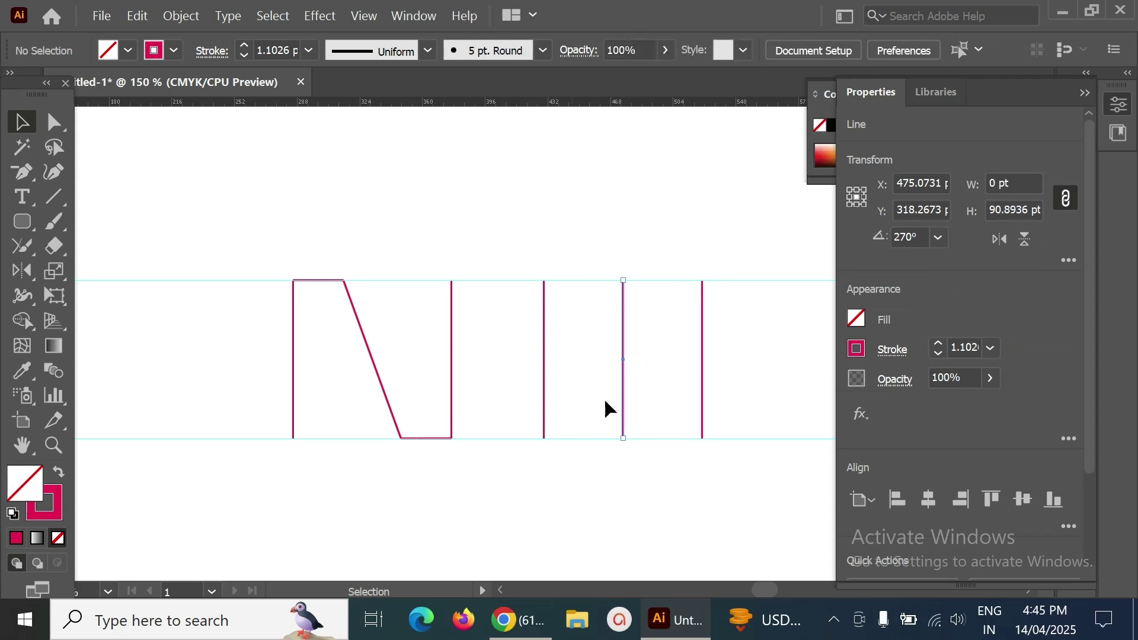
click(624, 349)
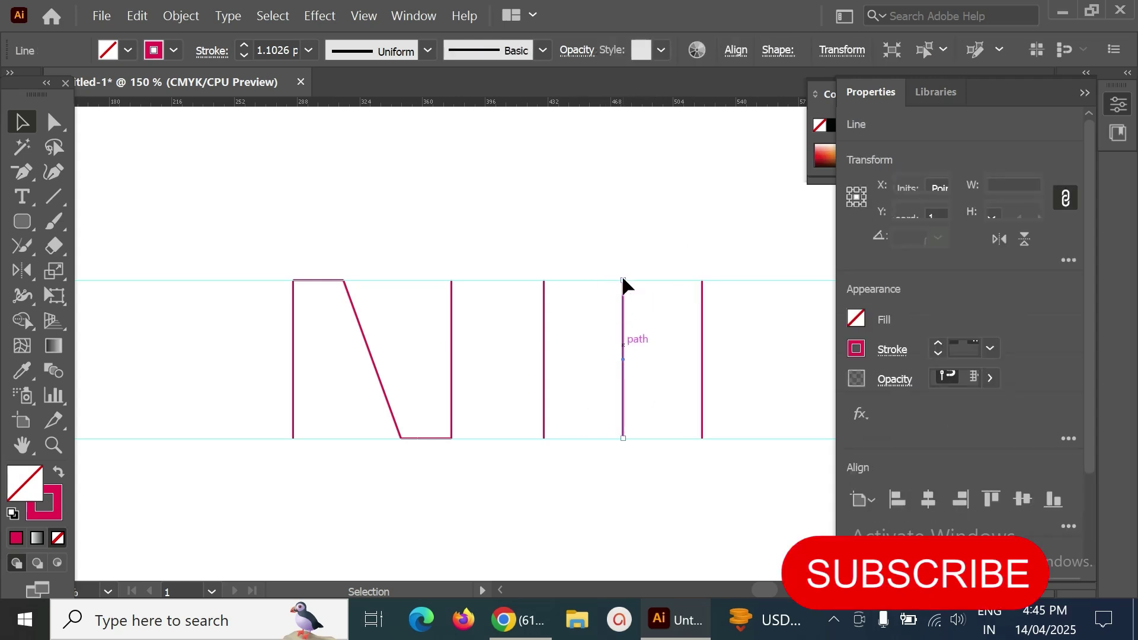
drag(681, 388, 729, 391)
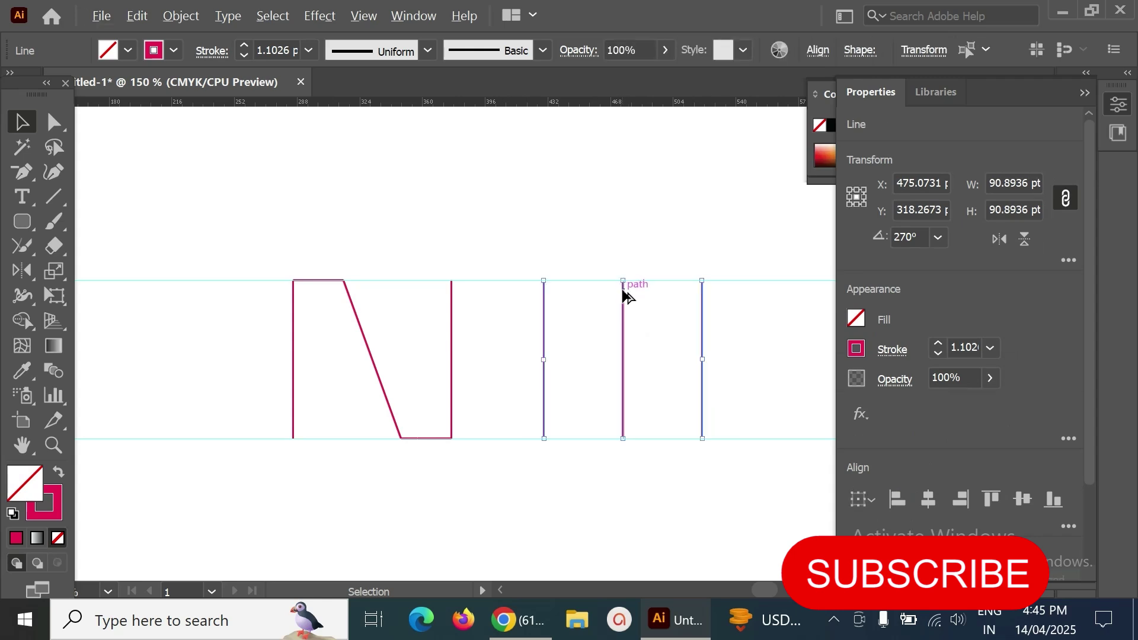
drag(623, 281, 625, 240)
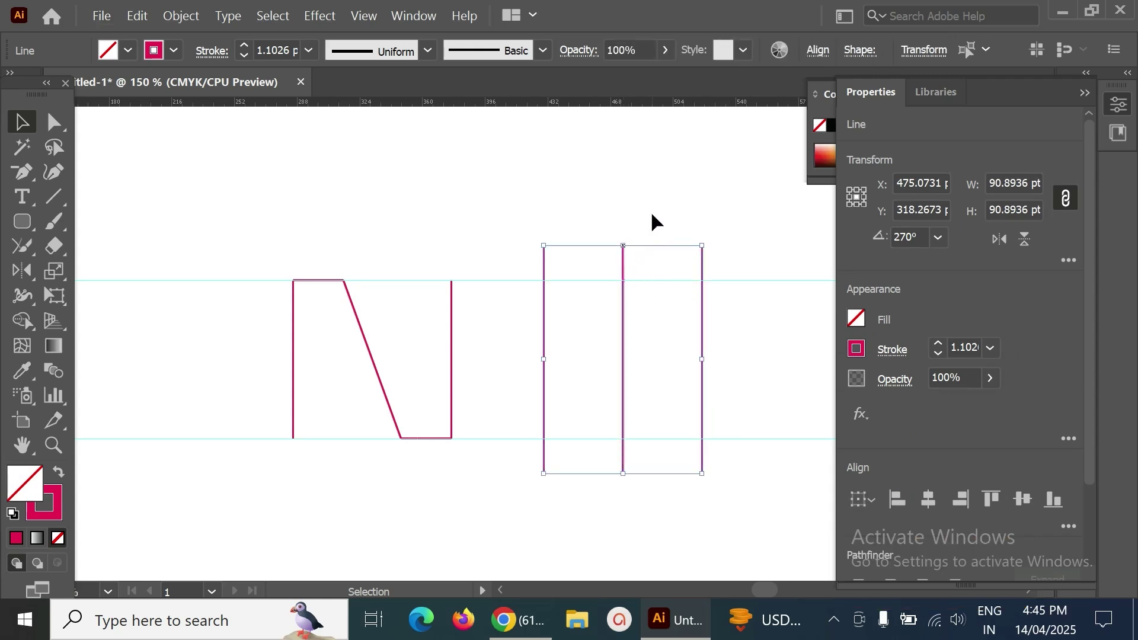
click(655, 231)
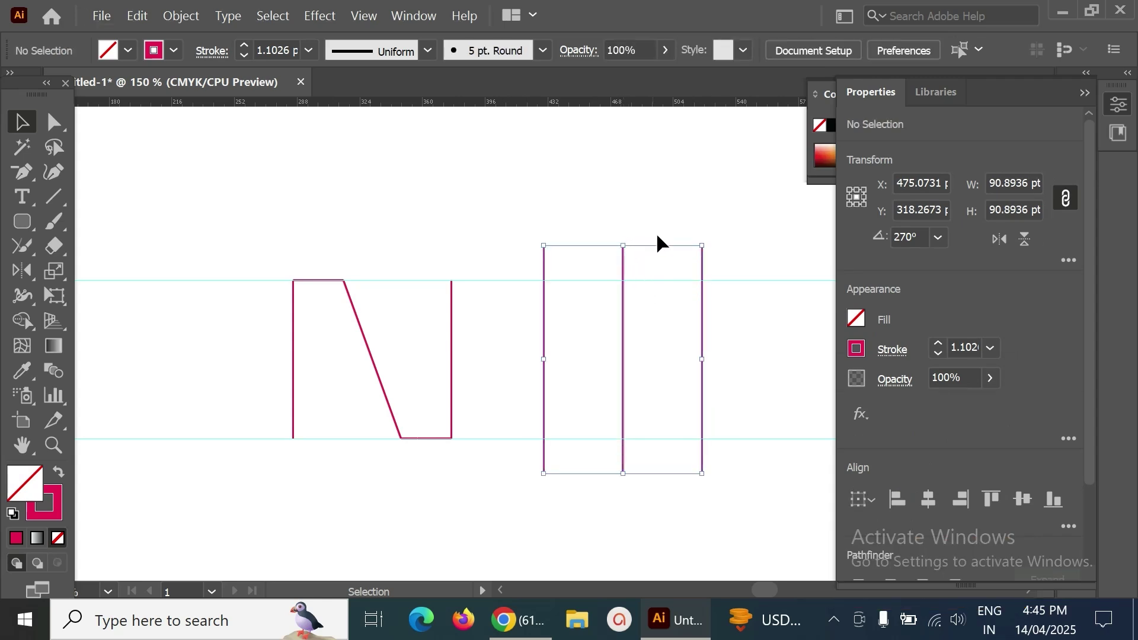
Set the middle vertical line's rotation angle to 290° and deselect it
click(623, 399)
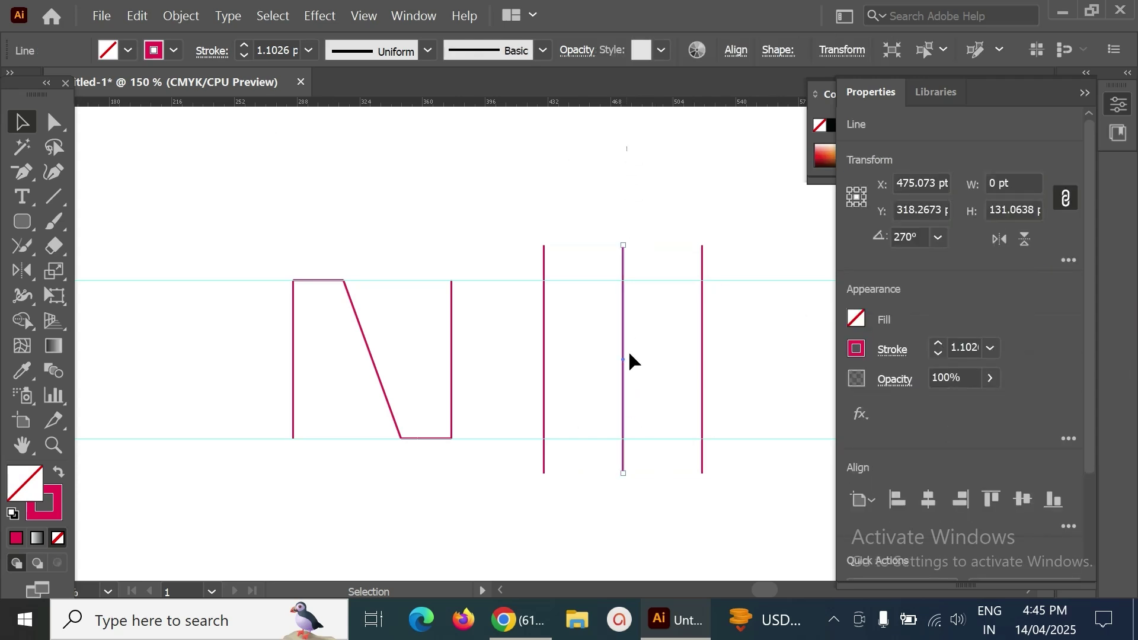
click(628, 266)
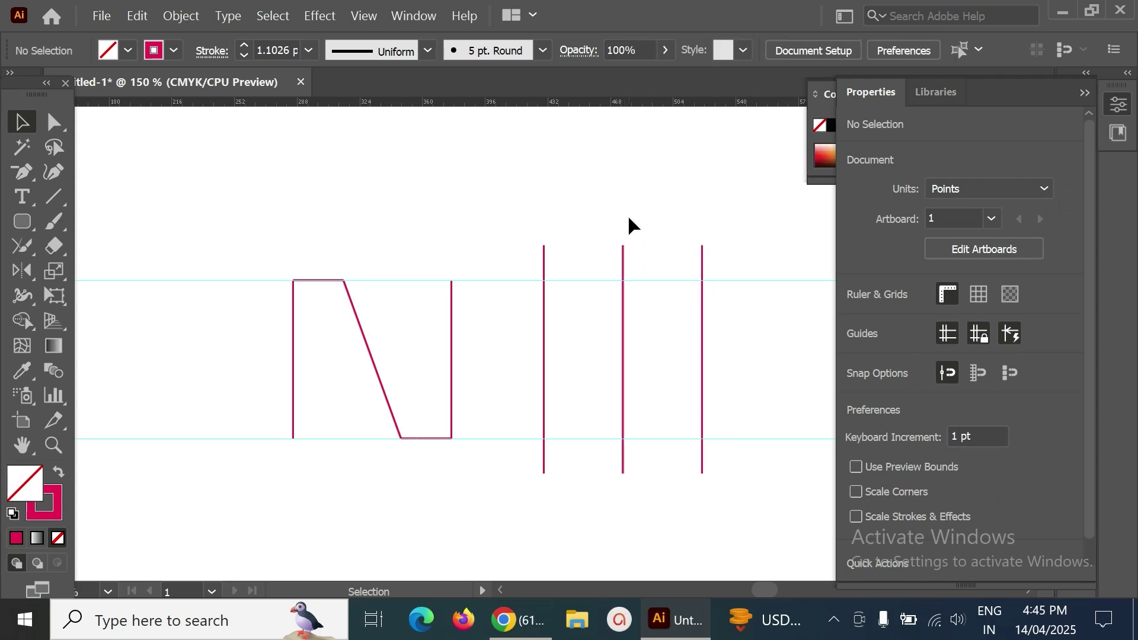
click(626, 254)
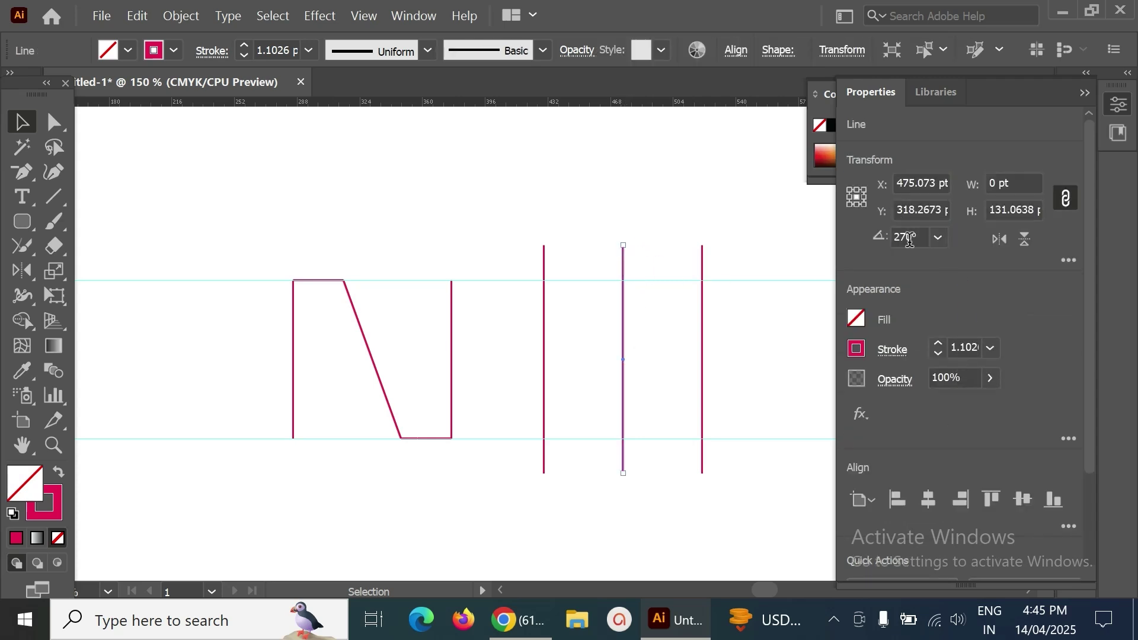
click(910, 238)
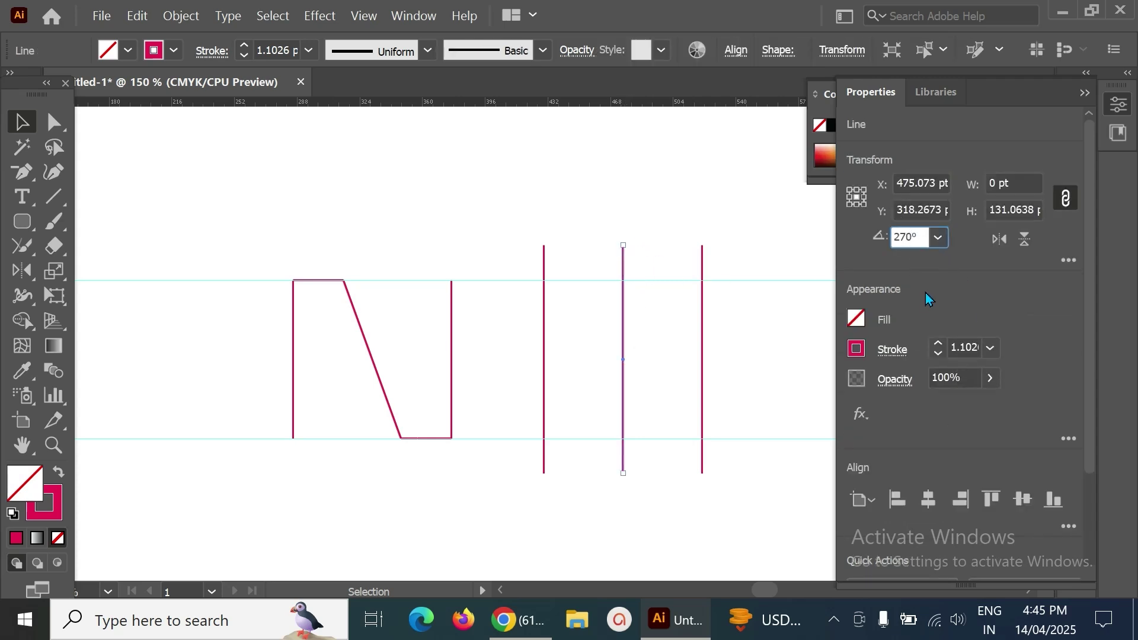
key(BackSpace)
key(BackSpace)
text(90)
key(Return)
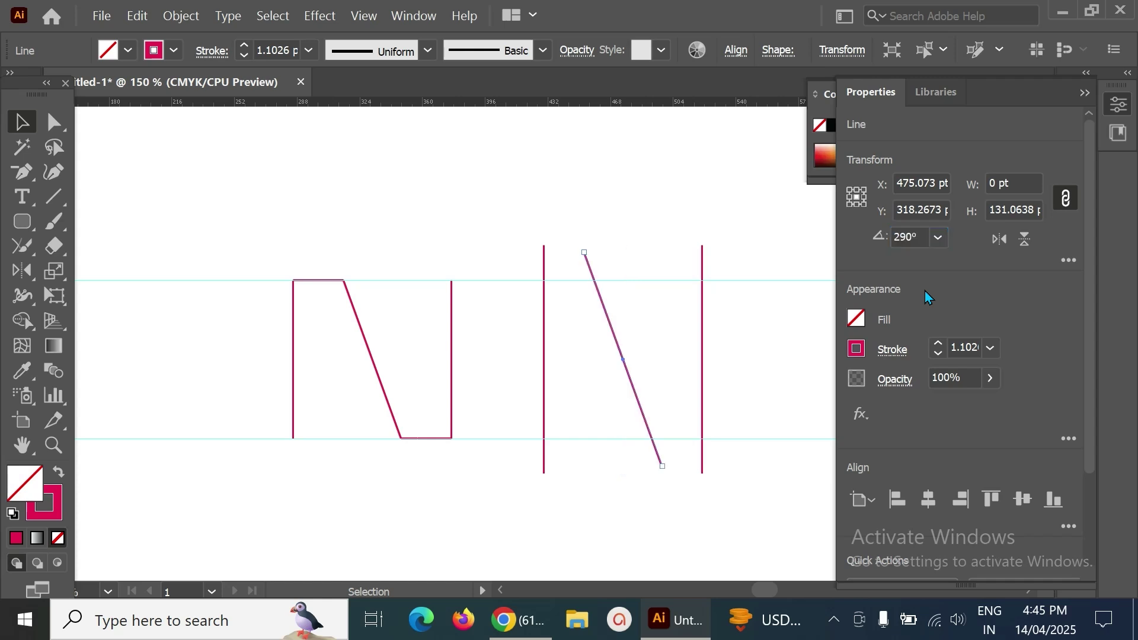
click(603, 221)
Delete the rightmost vertical line of the second letter
key(space)
drag(661, 233, 609, 223)
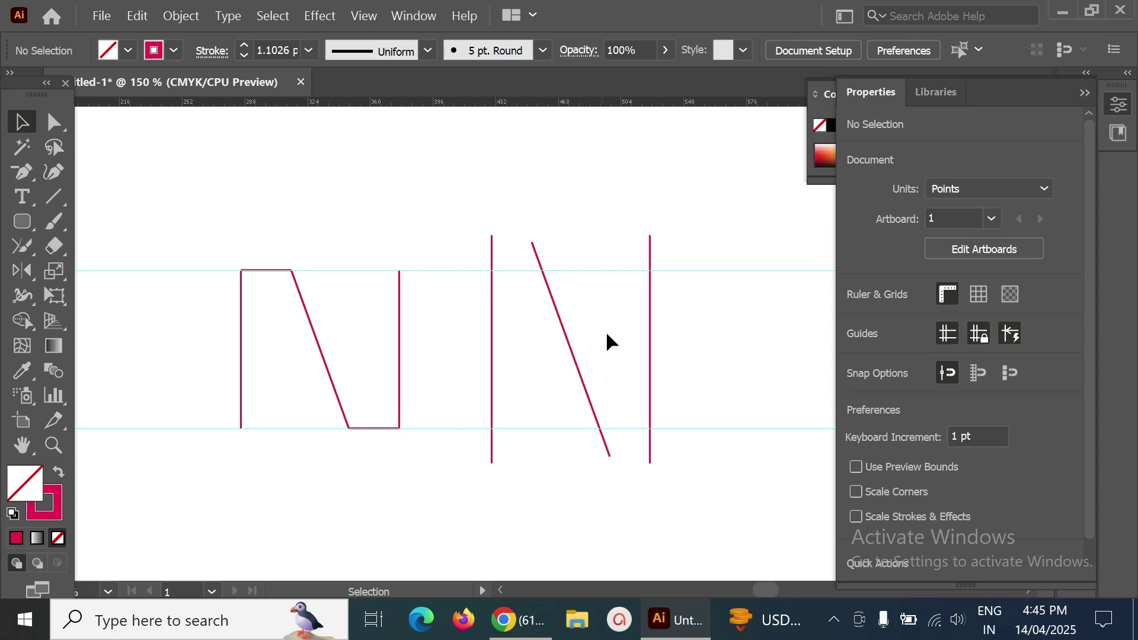
key(space)
drag(640, 341, 693, 346)
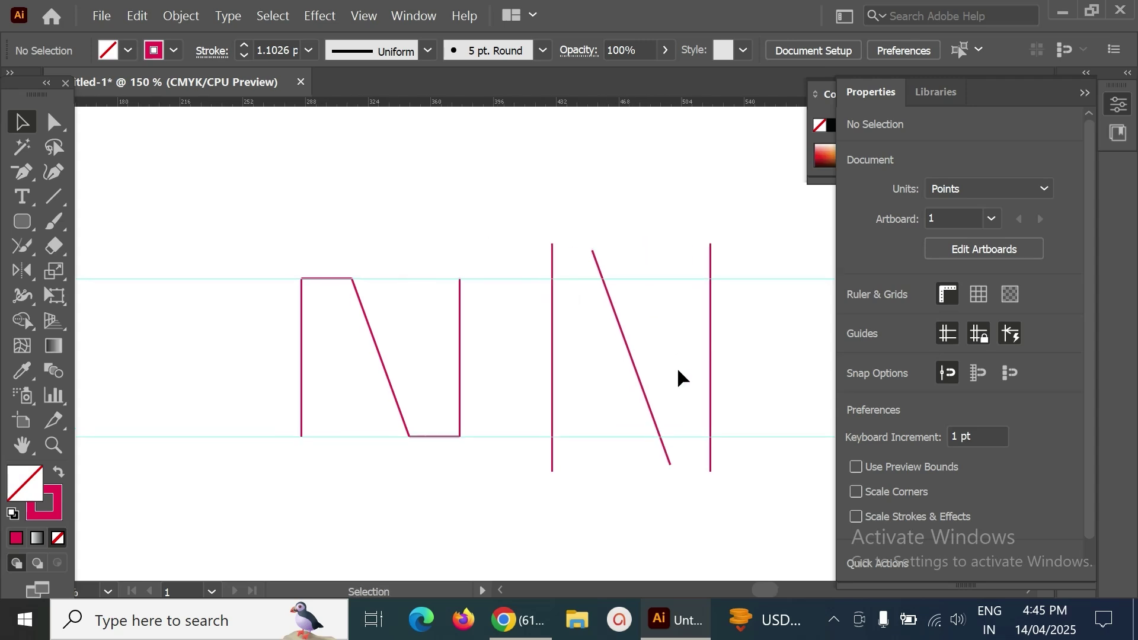
click(712, 353)
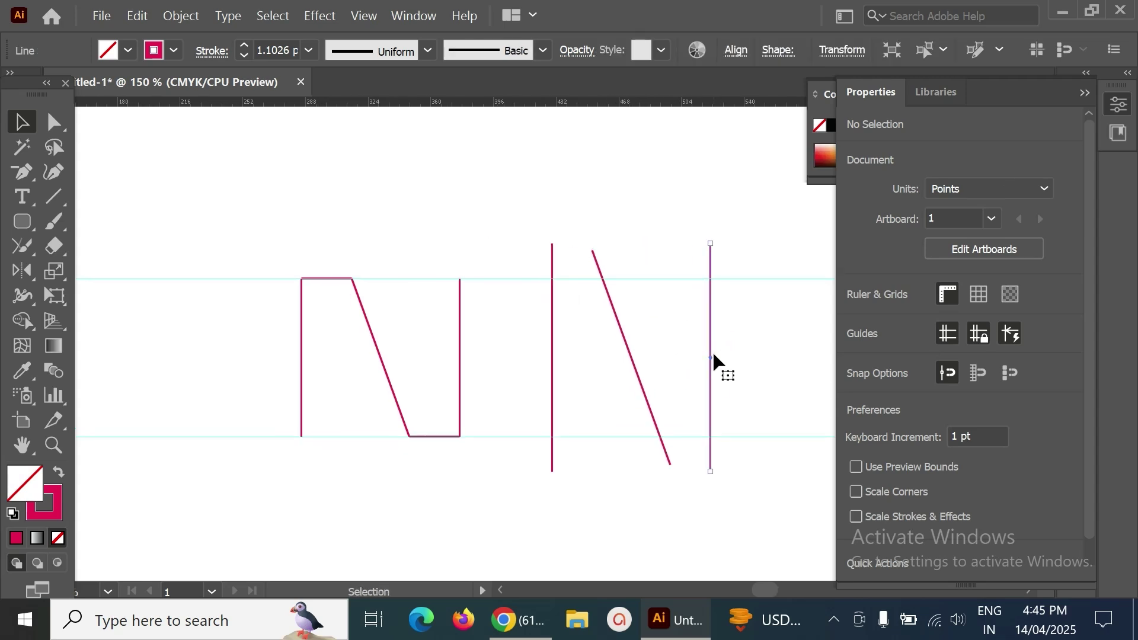
key(Delete)
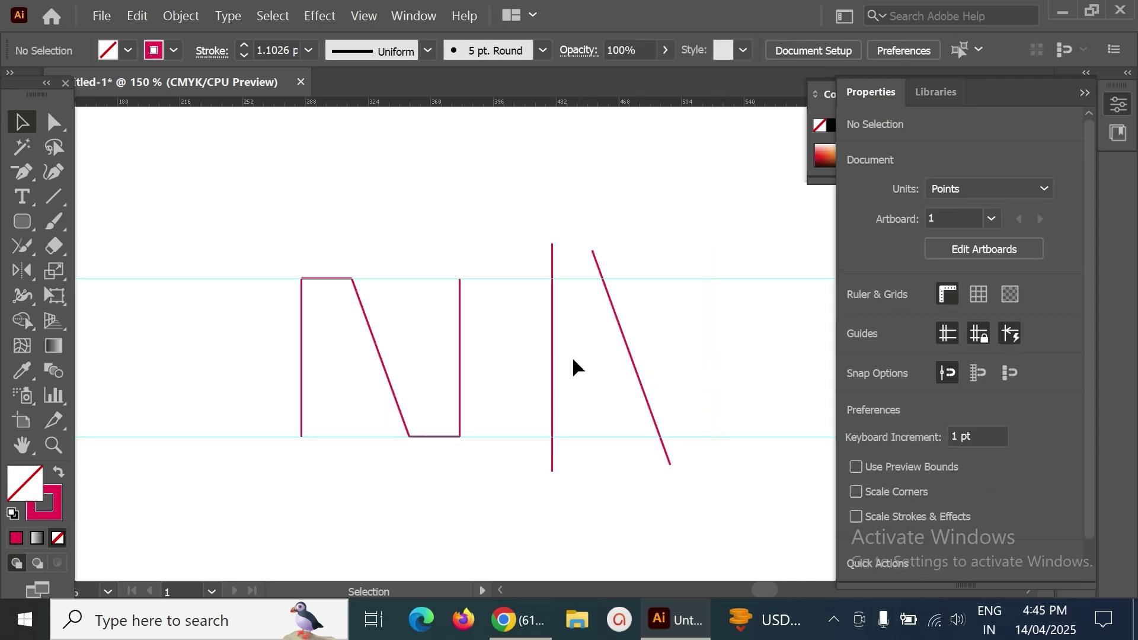
Move the remaining long vertical and the diagonal together to the right, farther from the first letter
click(553, 357)
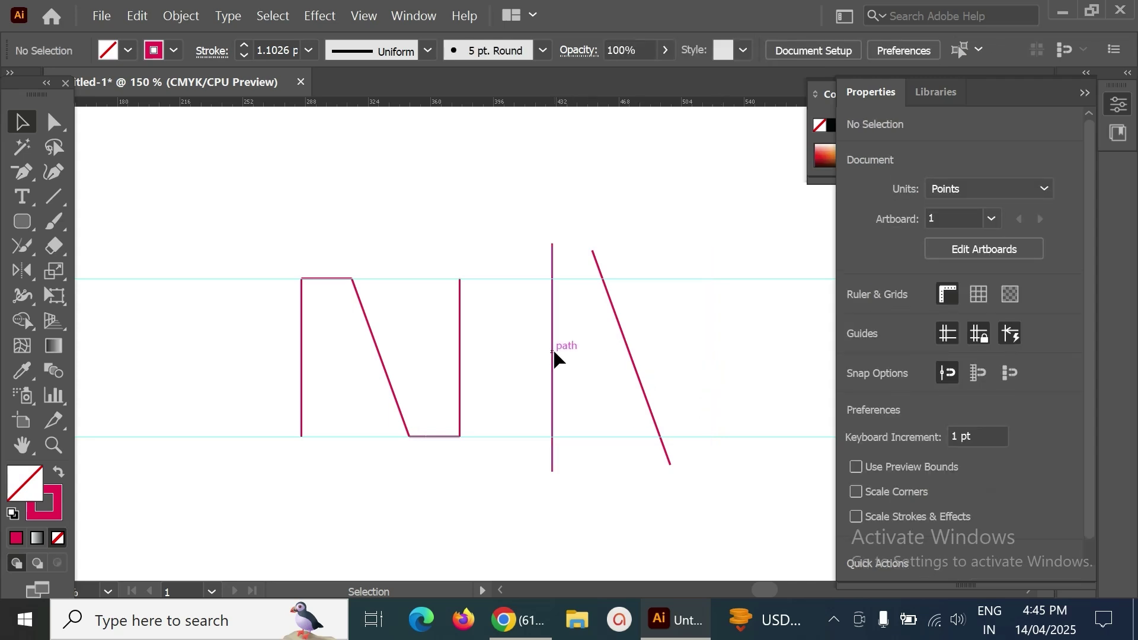
shift+click(631, 358)
drag(631, 358, 677, 221)
click(677, 220)
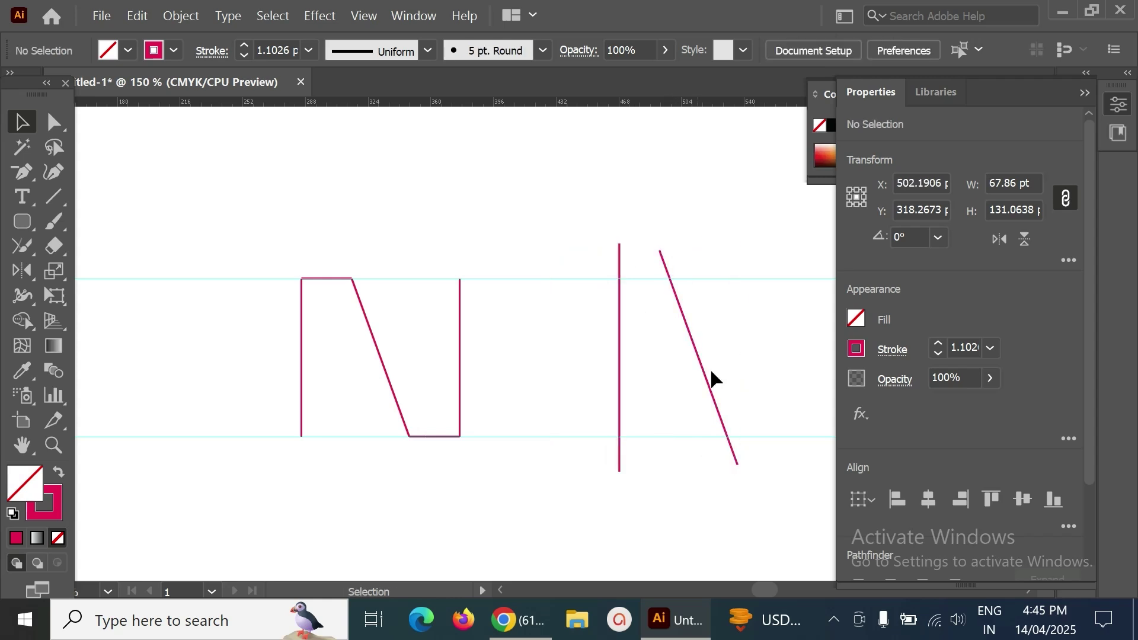
Draw a horizontal line about 40 pt long on the upper guide across the long vertical, and extend its right end past the diagonal
click(51, 195)
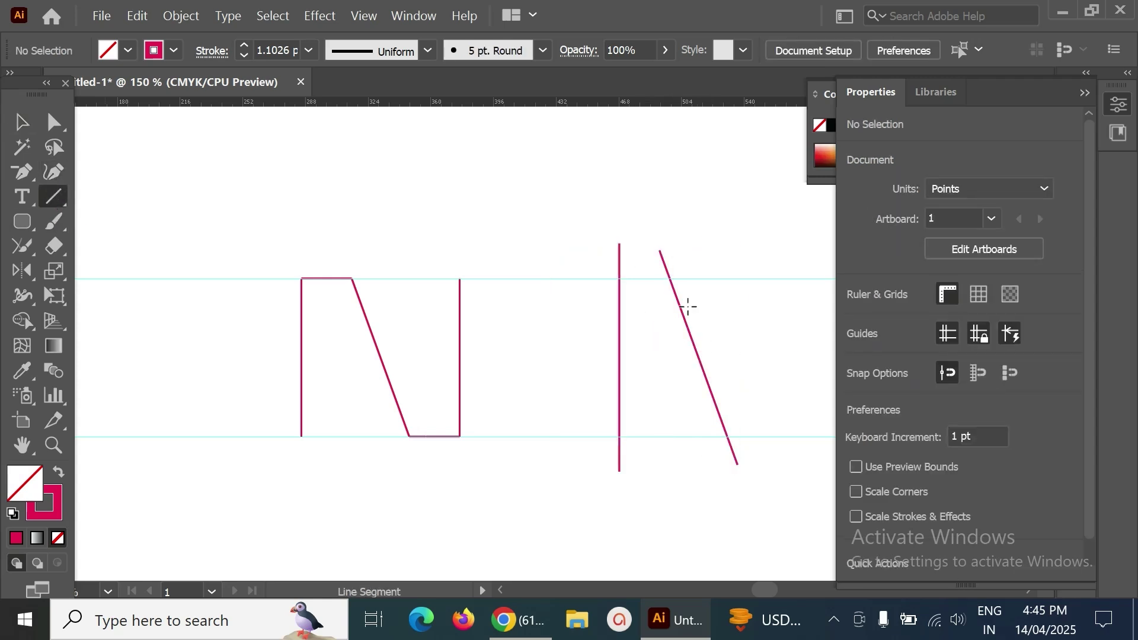
drag(671, 281, 601, 278)
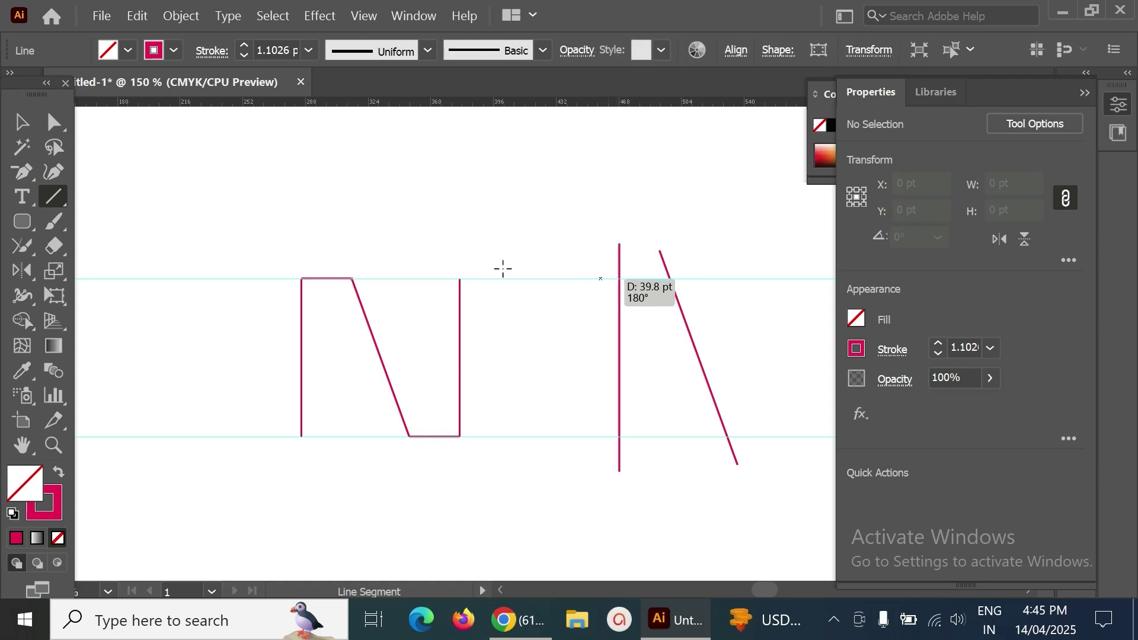
key(v)
click(666, 198)
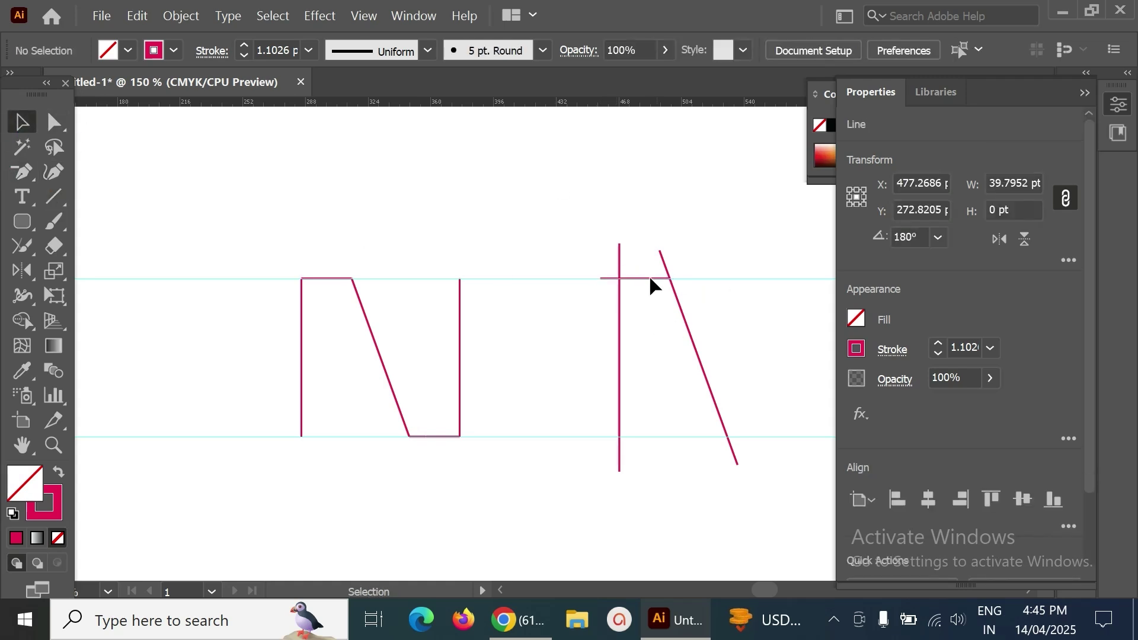
click(670, 278)
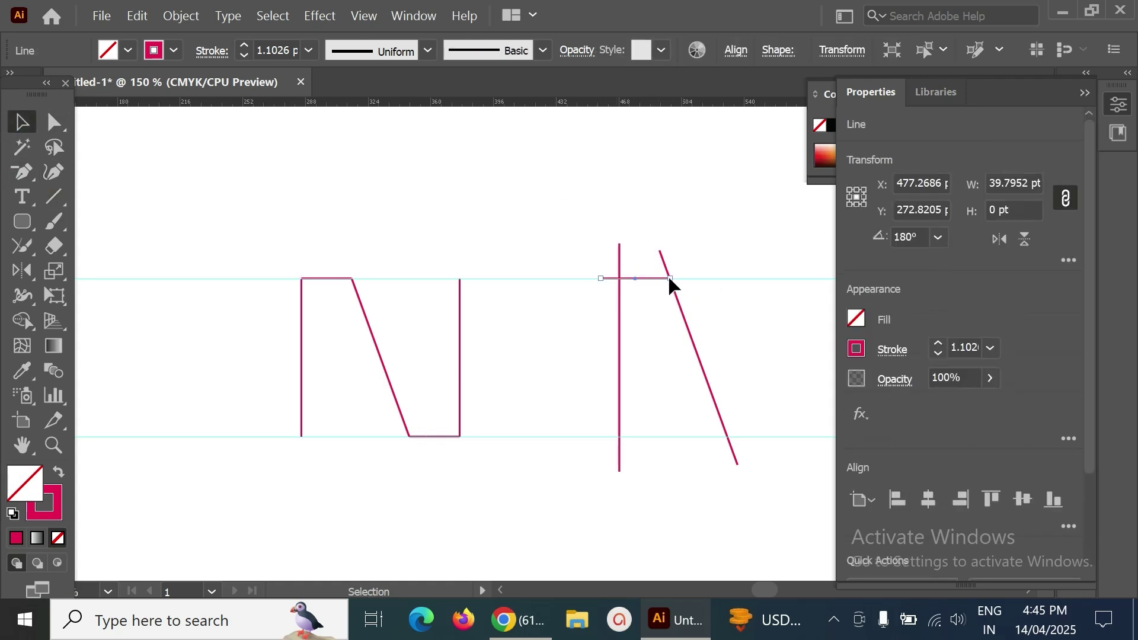
drag(670, 279, 696, 278)
click(721, 258)
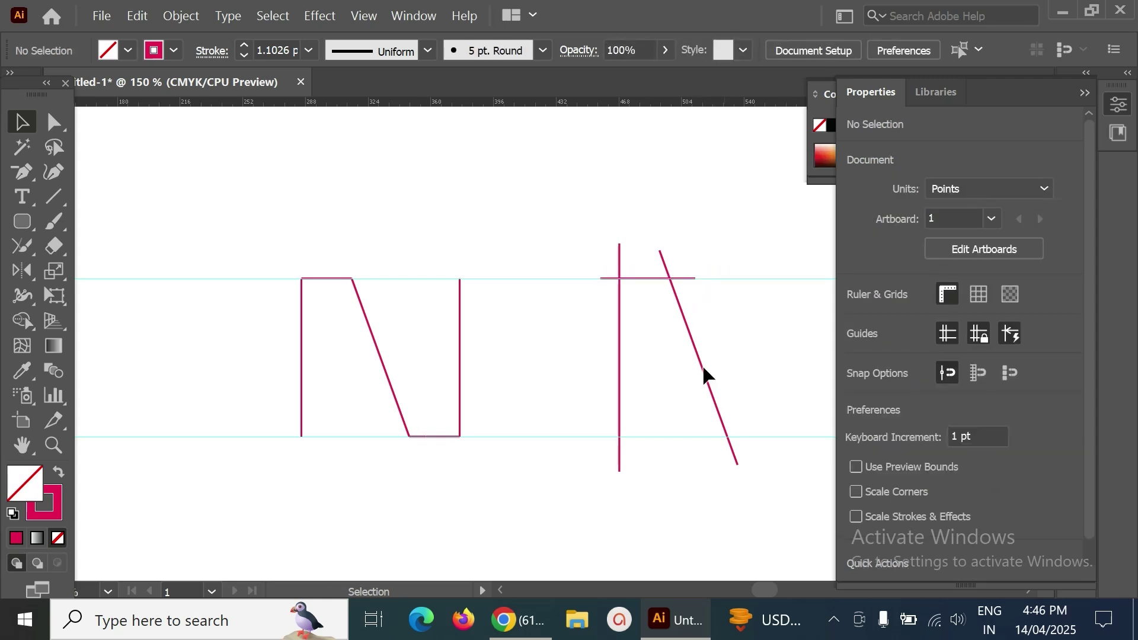
Select the second letter's three lines and remove the diagonal's upper overhang and the horizontal line's right end with Shape Builder
drag(723, 318, 592, 330)
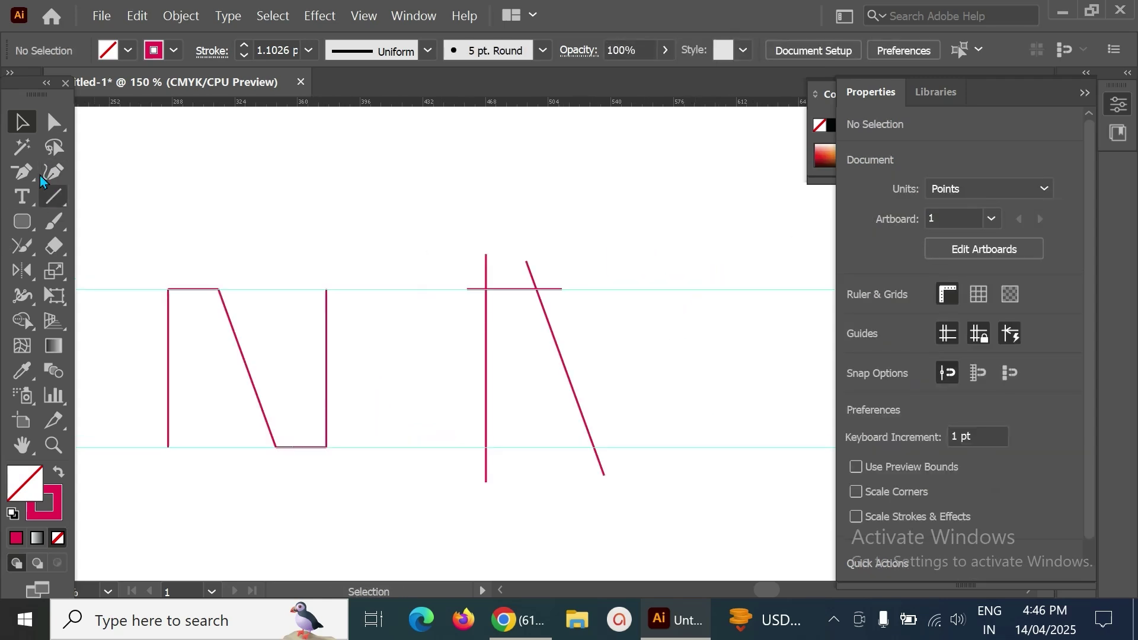
click(53, 125)
mouse_move(418, 205)
mouse_down()
mouse_move(707, 537)
mouse_move(539, 220)
mouse_up()
click(522, 290)
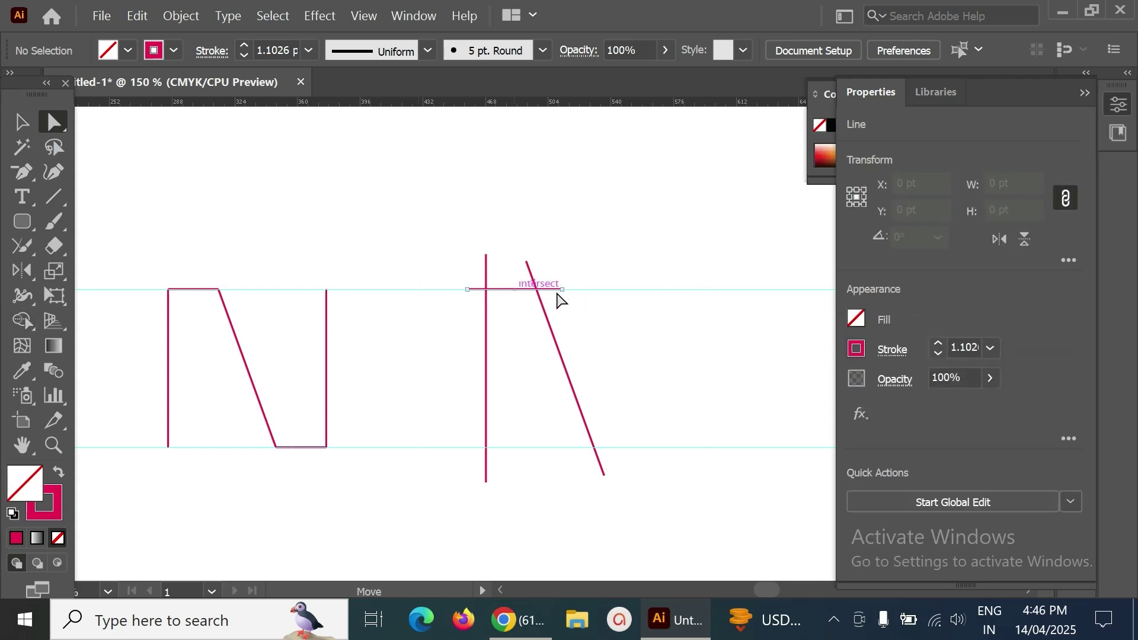
click(500, 297)
mouse_move(447, 216)
mouse_down()
mouse_move(673, 567)
mouse_move(645, 505)
mouse_up()
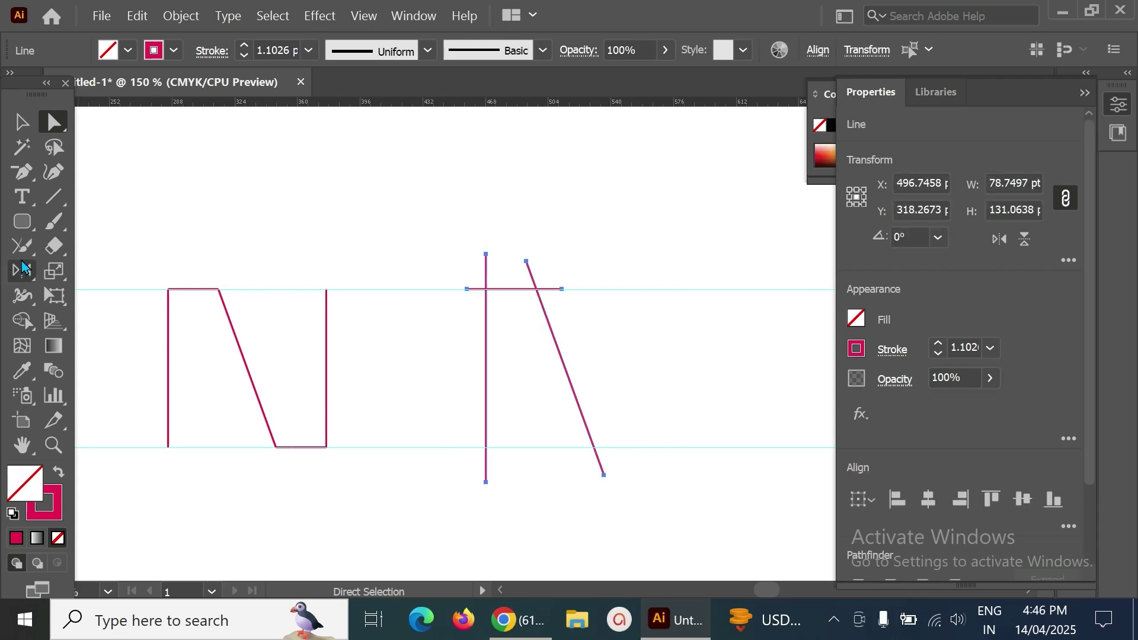
click(21, 245)
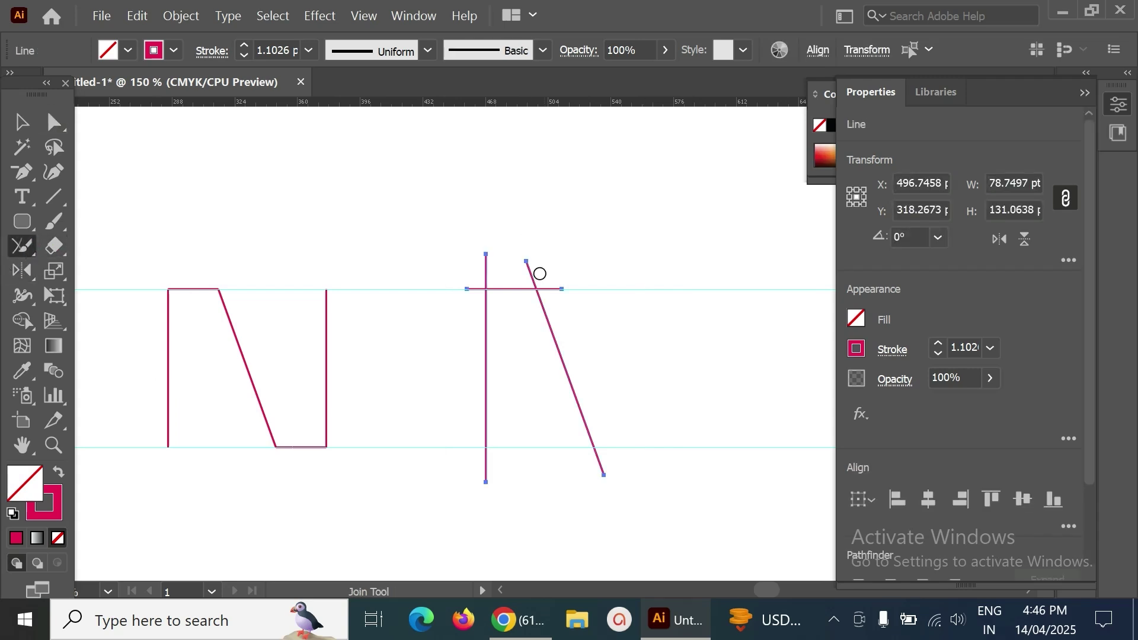
click(22, 271)
click(23, 321)
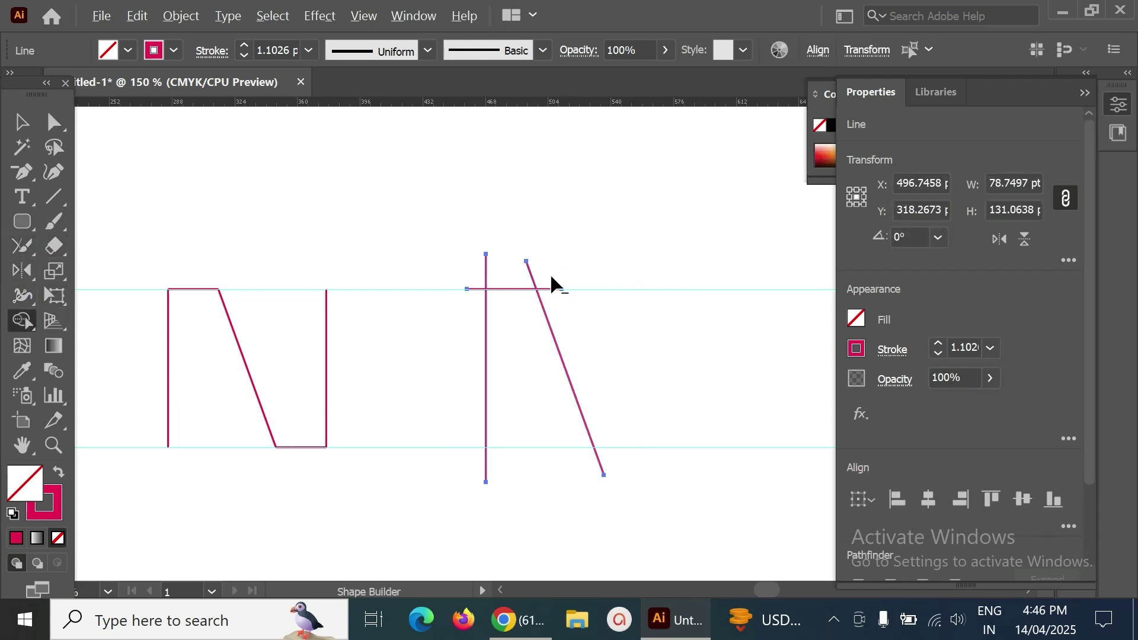
mouse_move(572, 308)
mouse_down()
mouse_move(546, 279)
mouse_move(497, 268)
mouse_up()
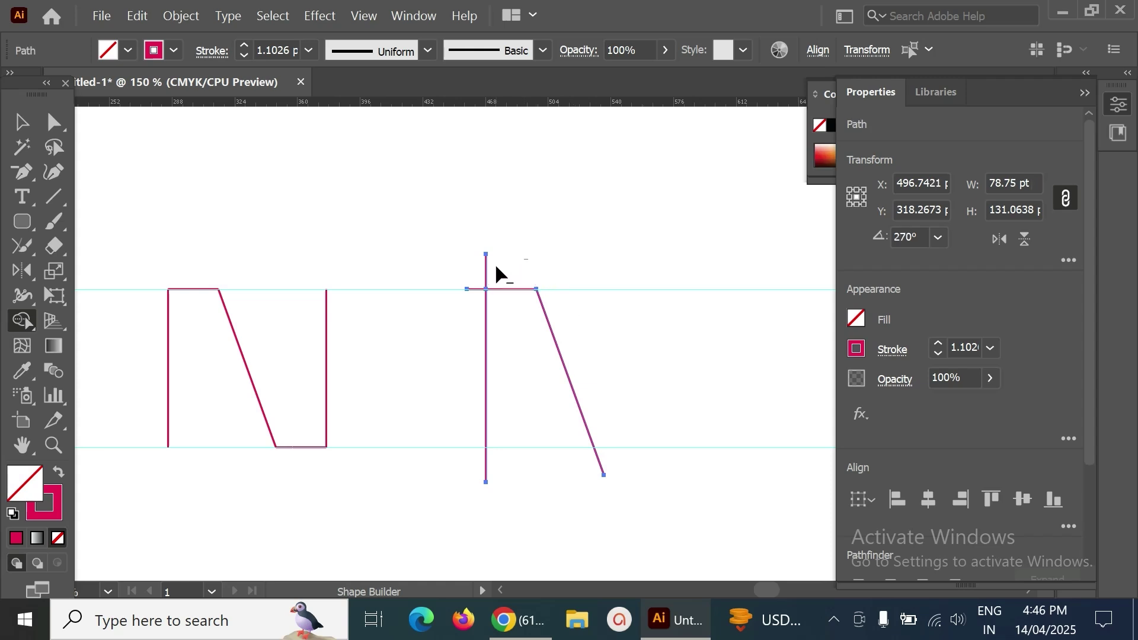
Remove the long vertical line and the horizontal line's left overhang with Shape Builder, and deselect the letter
drag(466, 385, 493, 437)
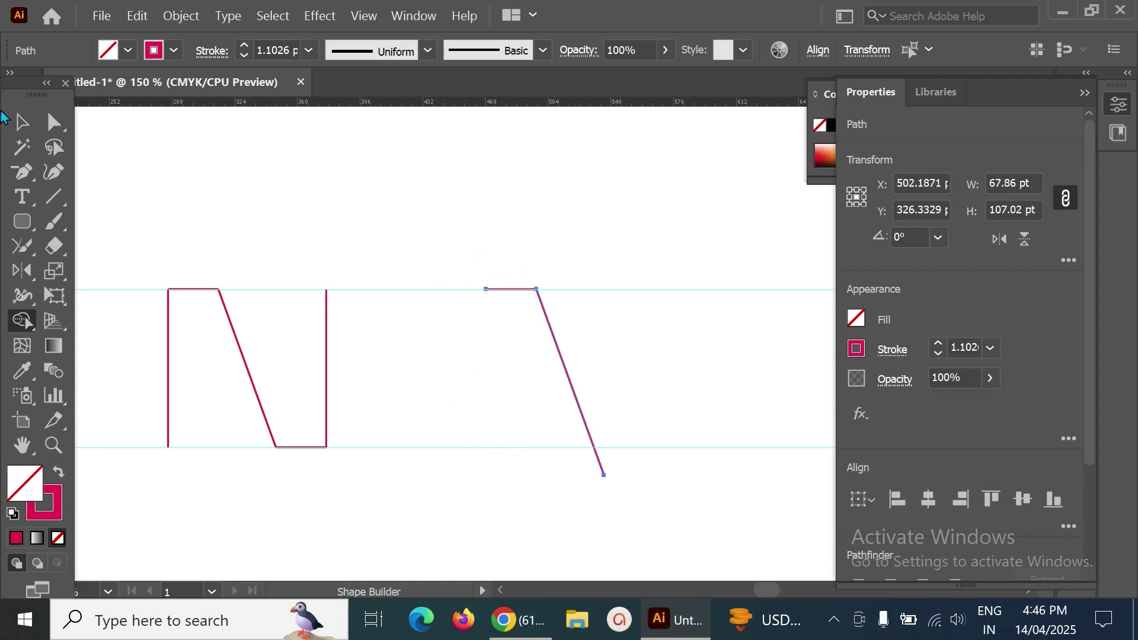
click(22, 123)
click(612, 240)
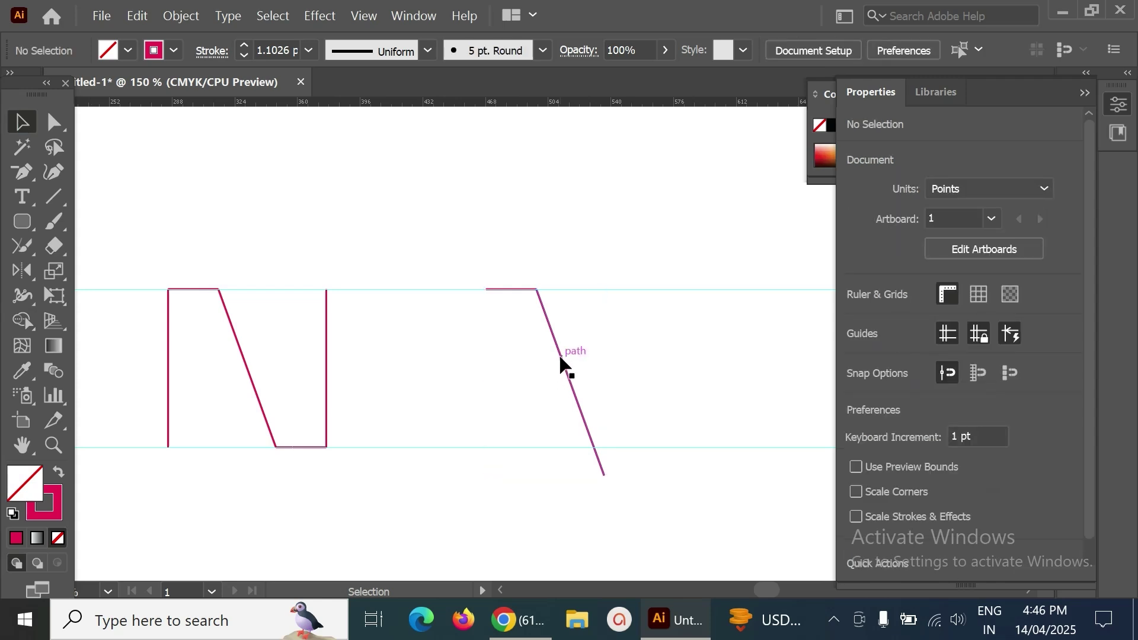
Mirror a copy of the diagonal horizontally and attach it to the left end of the short top line, forming an A shape
click(566, 367)
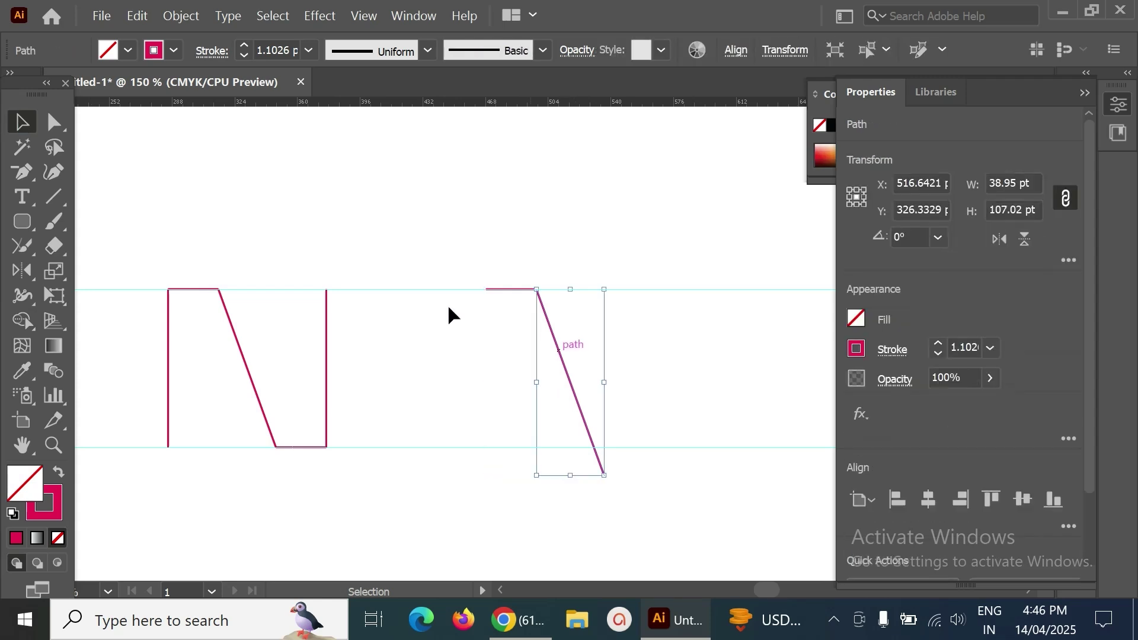
click(555, 368)
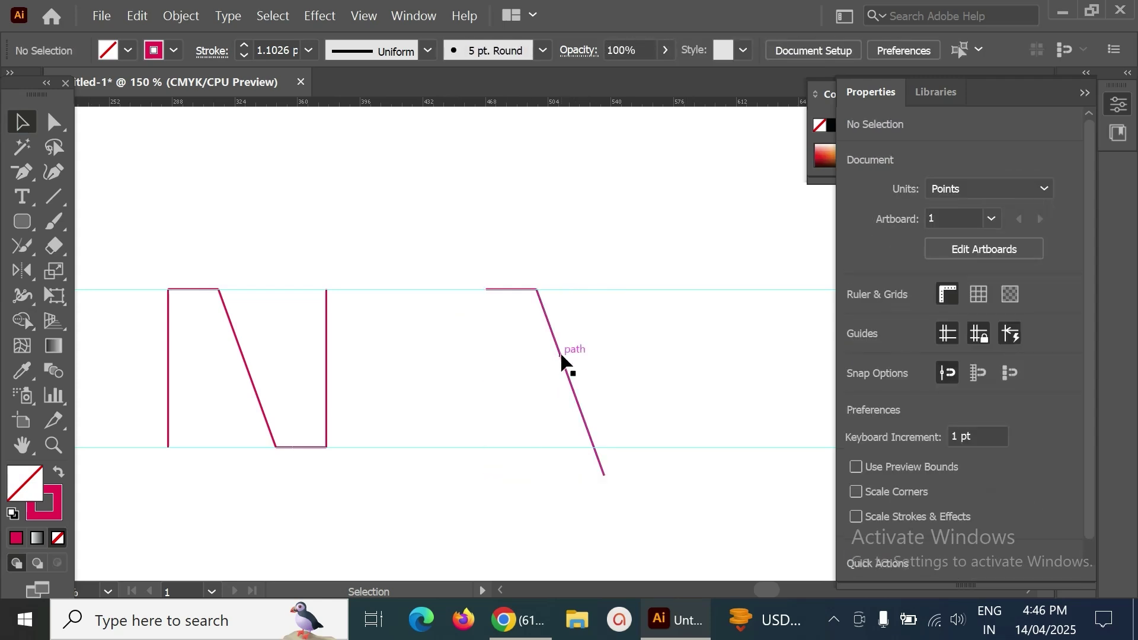
click(559, 352)
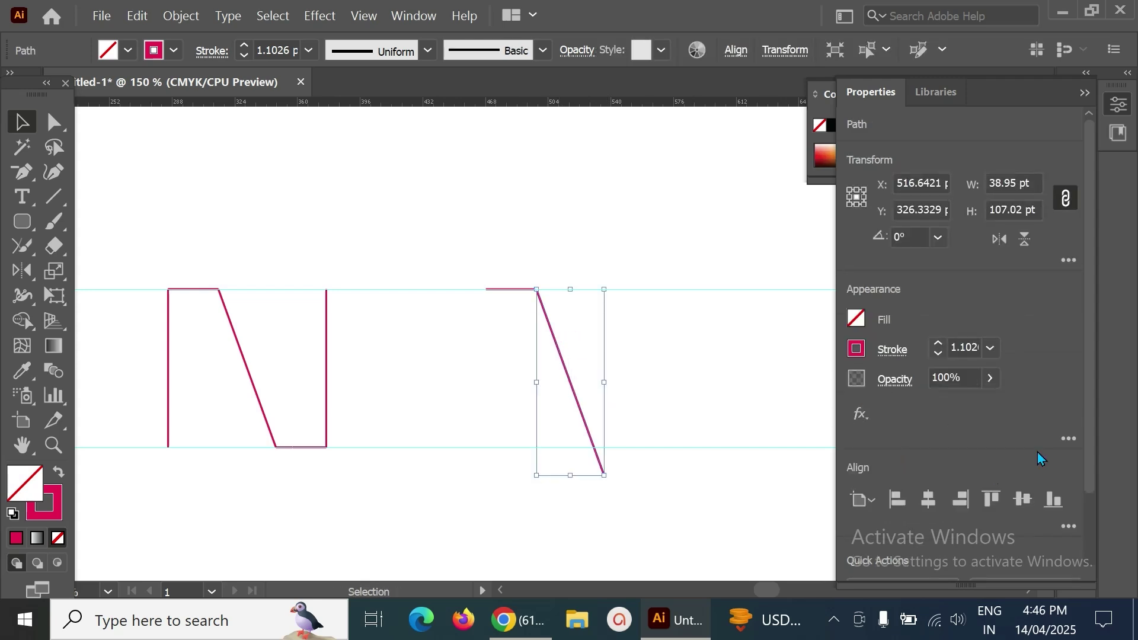
click(999, 240)
drag(584, 374, 455, 358)
click(580, 245)
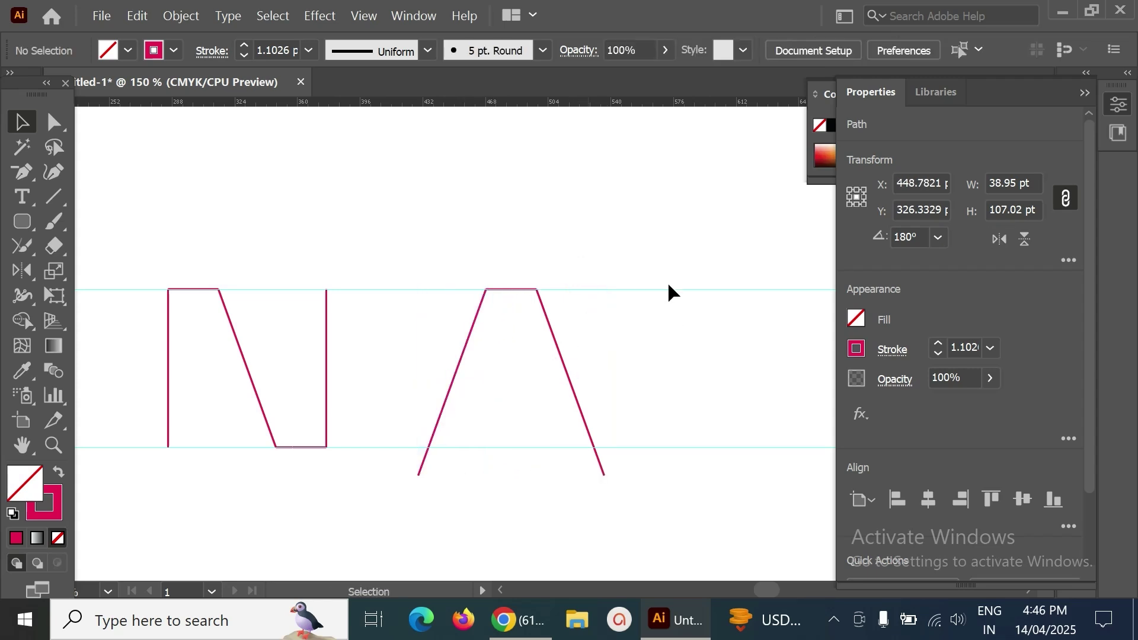
drag(664, 425, 641, 412)
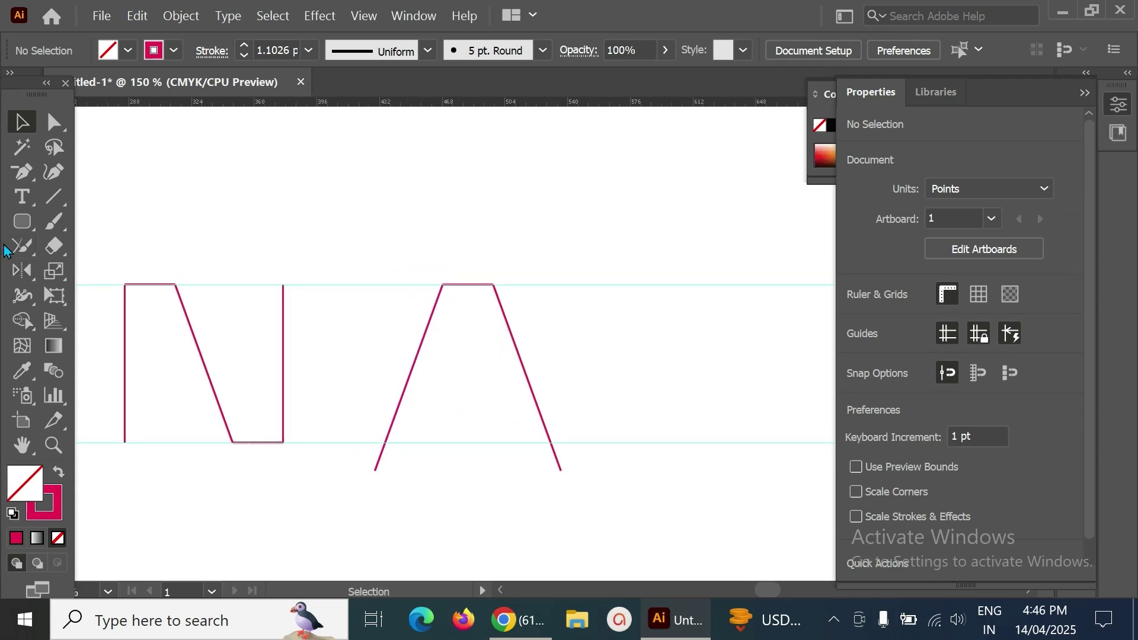
Join the top corners of the A and the corners of the N into continuous paths with the Join tool
click(22, 246)
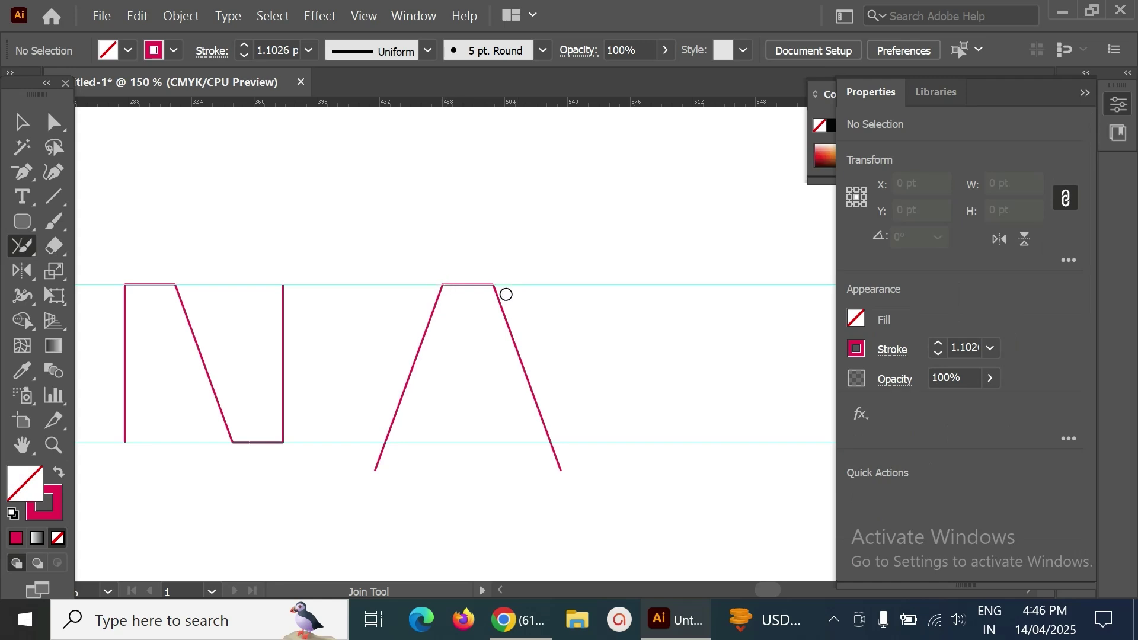
drag(498, 294, 501, 299)
scroll(549, 447, up, 2)
drag(305, 300, 503, 293)
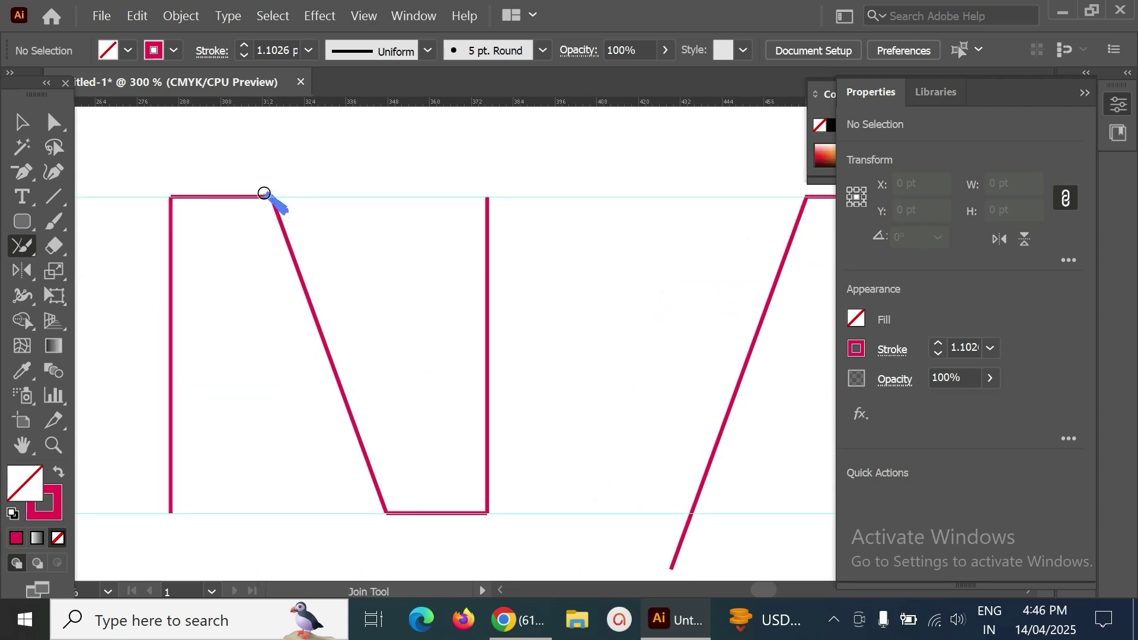
drag(270, 198, 271, 200)
drag(372, 501, 399, 526)
drag(487, 515, 489, 513)
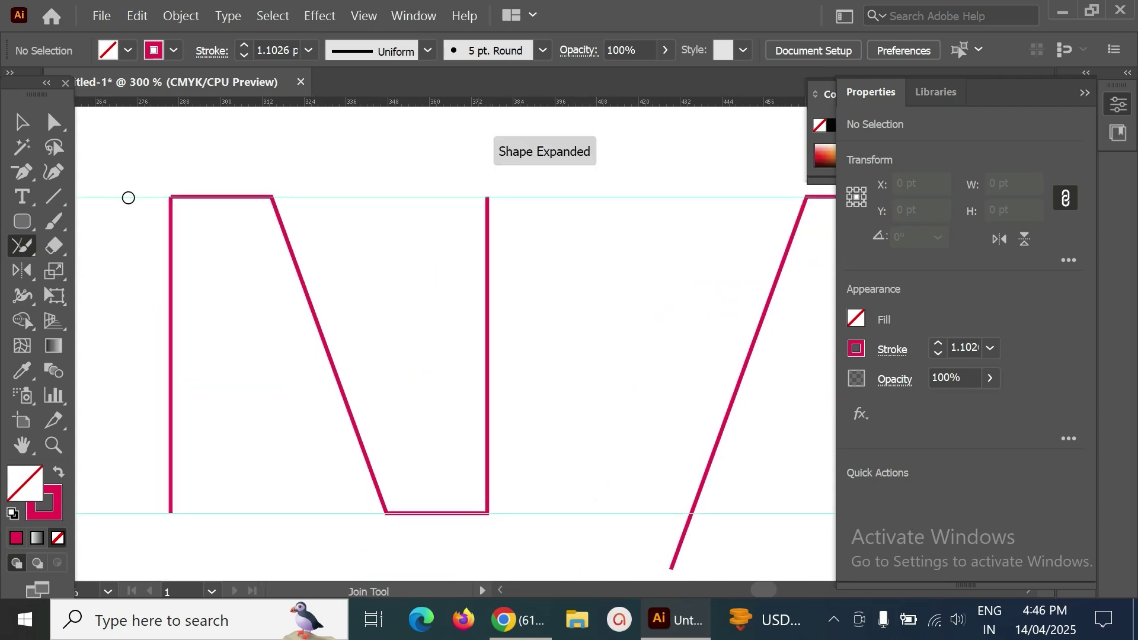
mouse_move(179, 188)
mouse_down()
mouse_move(163, 201)
mouse_move(171, 209)
mouse_up()
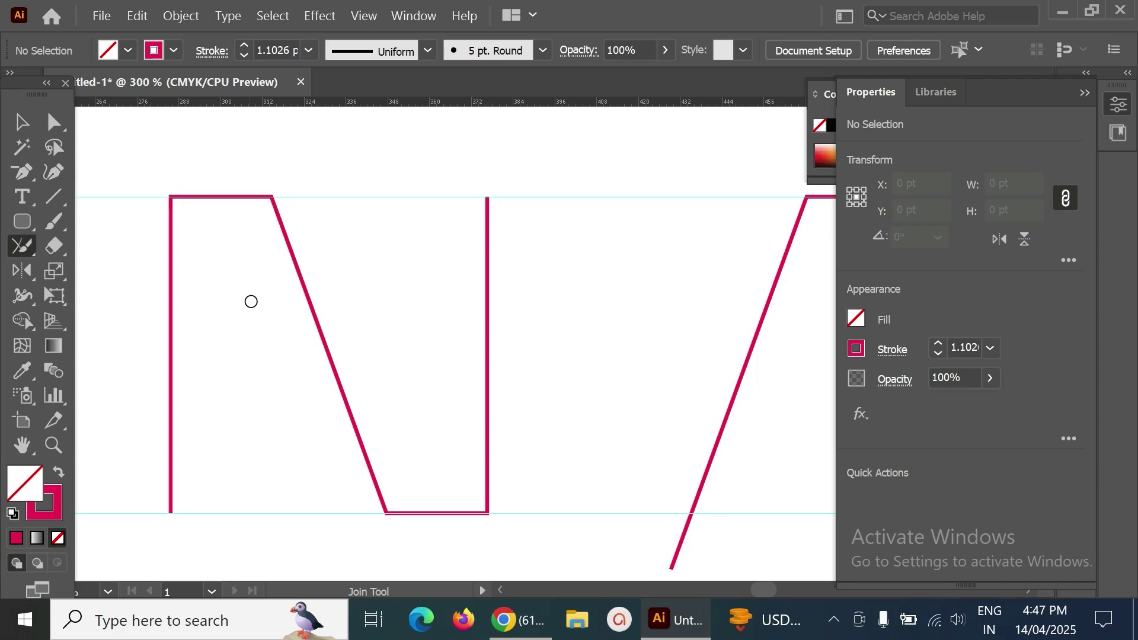
Try moving the N and the A separately to check that each letter behaves as one joined path
key(ctrl+minus)
key(ctrl+minus)
drag(546, 323, 328, 318)
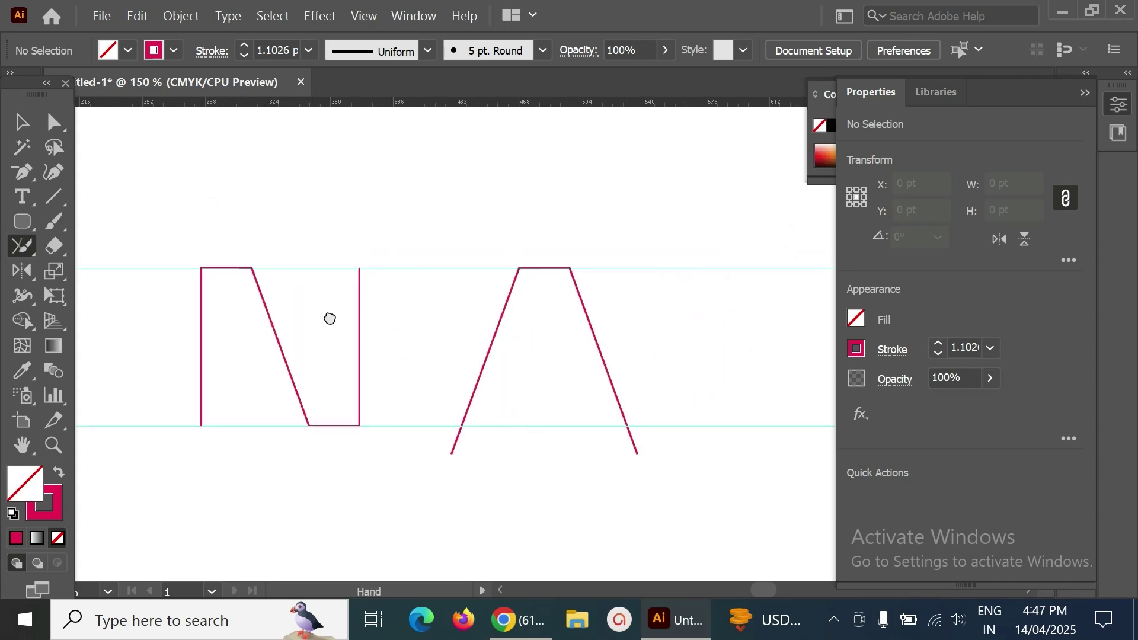
drag(401, 317, 432, 317)
key(v)
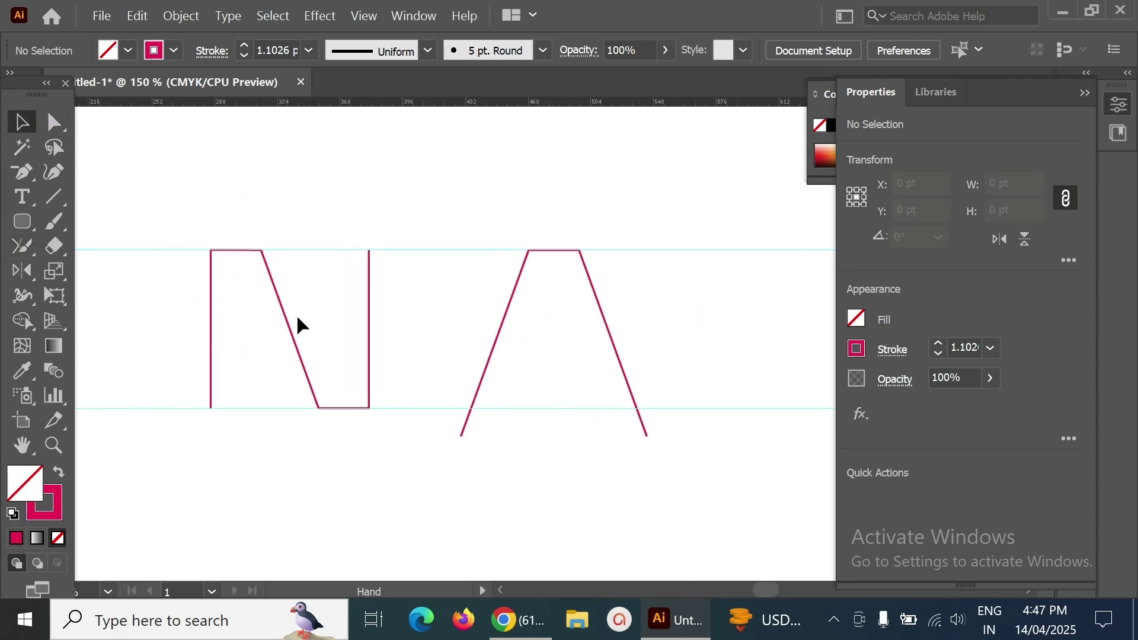
click(278, 330)
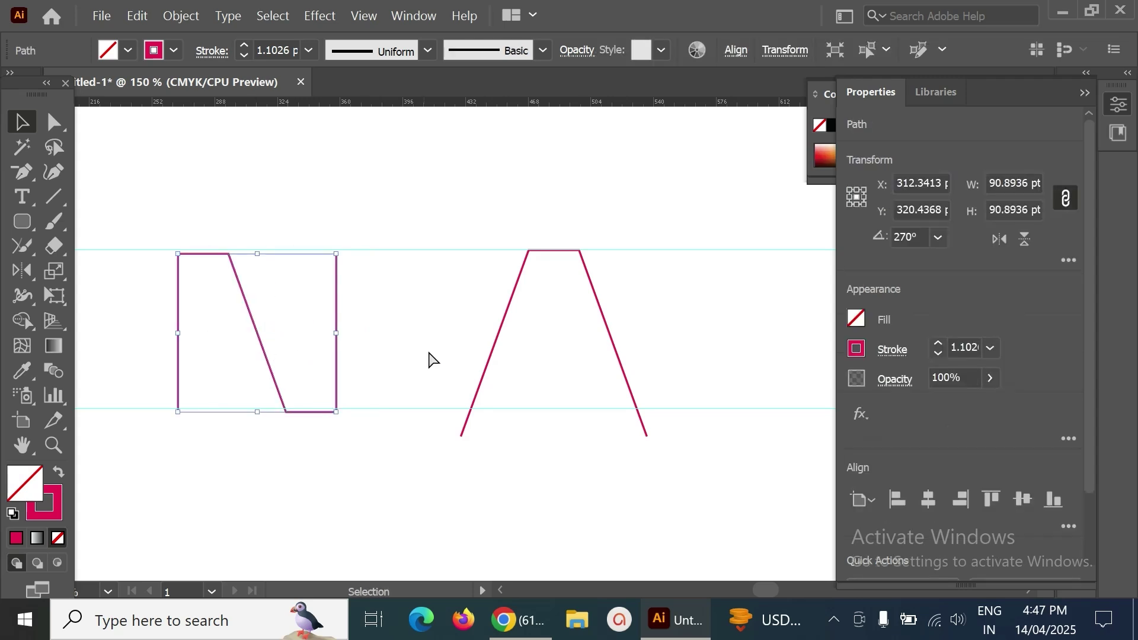
drag(495, 351, 473, 361)
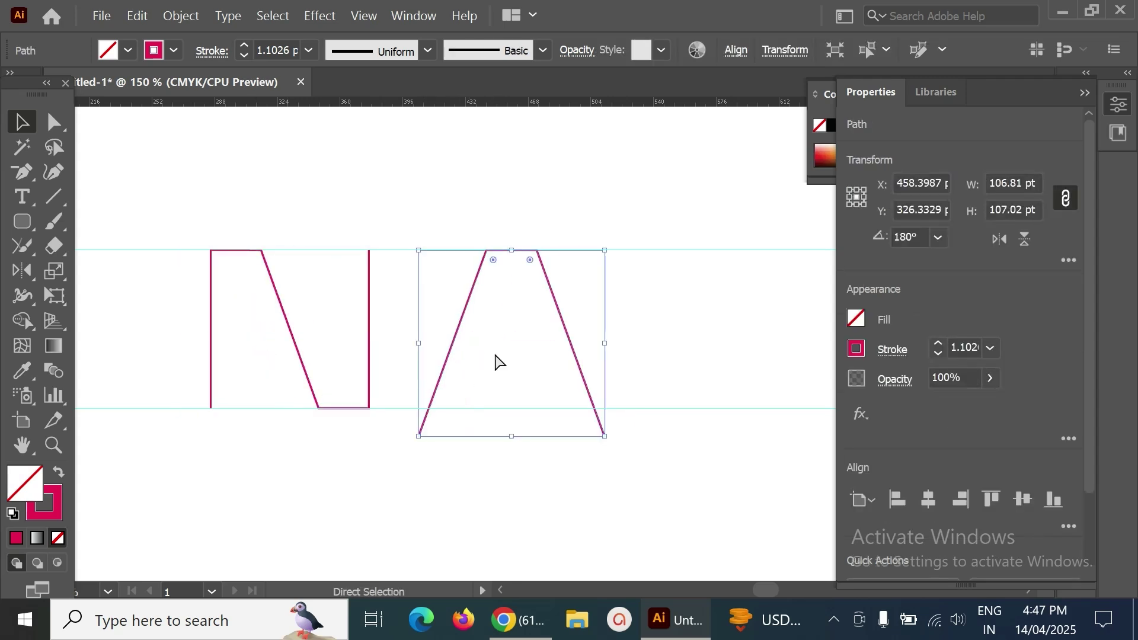
scroll(674, 350, right, 3)
scroll(582, 341, down, 1)
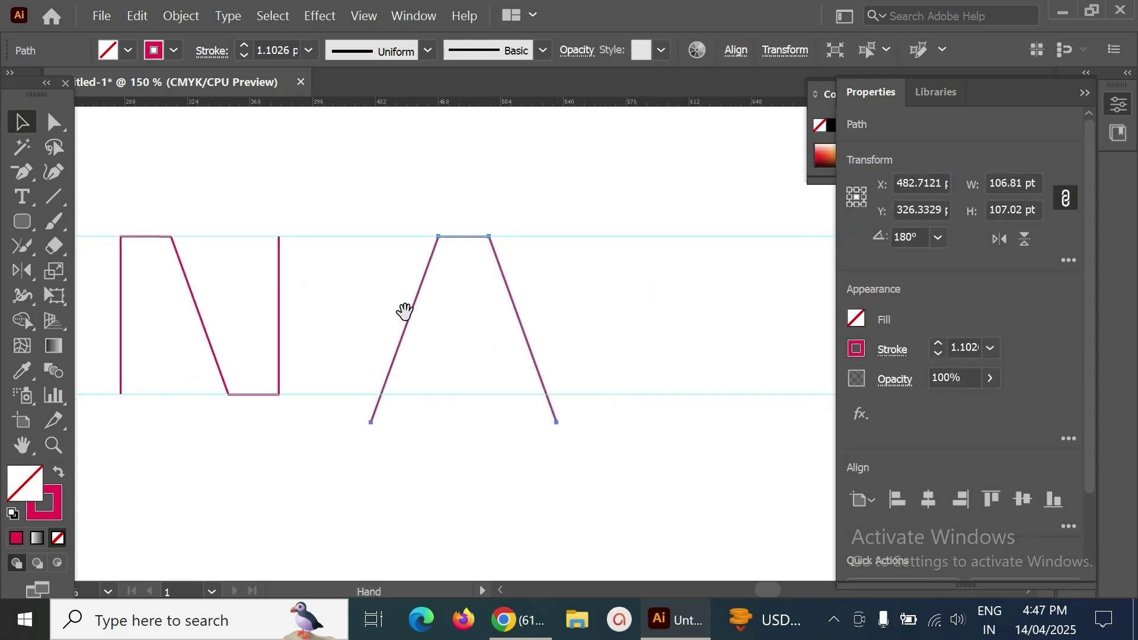
Move the A horizontally closer to the N, keeping its flat top on the upper guide
click(206, 336)
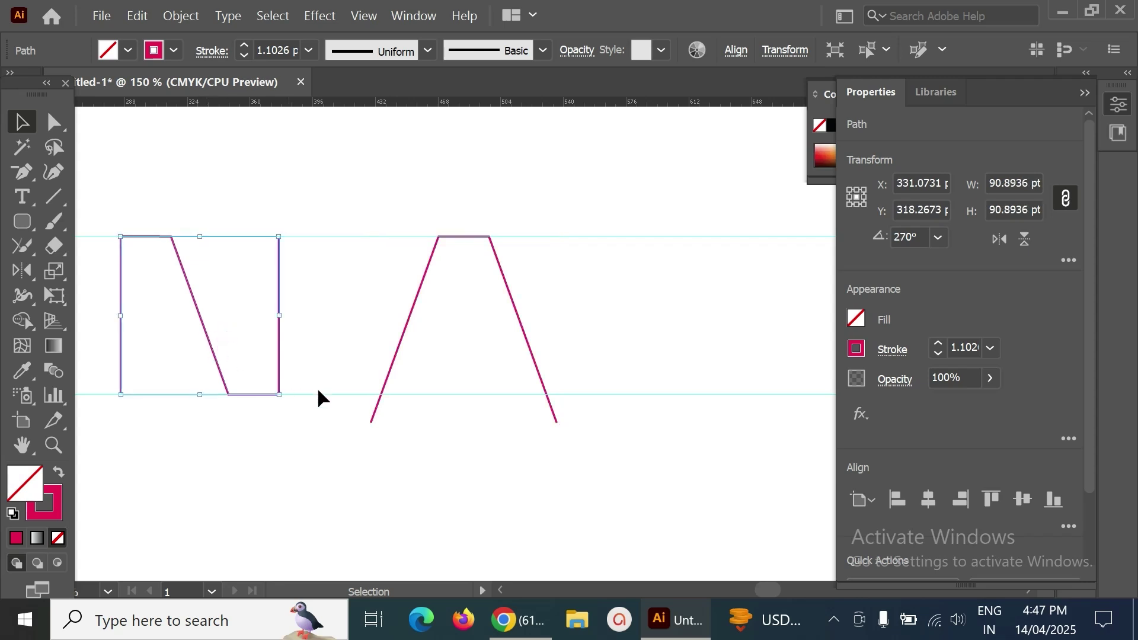
click(407, 324)
drag(407, 322, 340, 333)
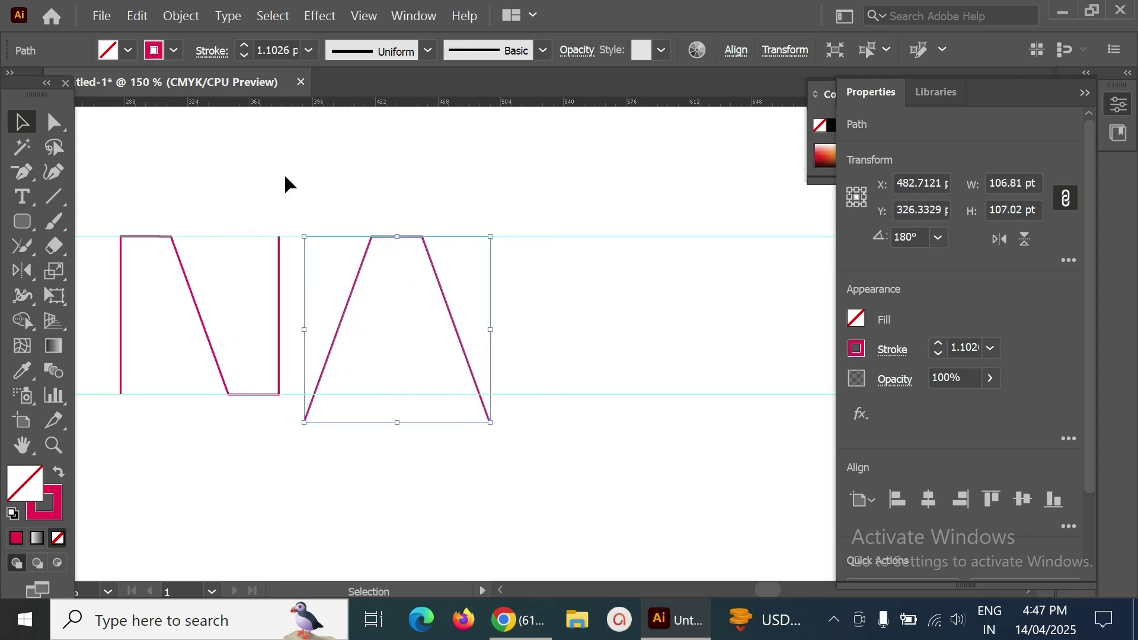
Copy the N to the right of the A between the guides and rotate the copy 90° clockwise
click(283, 353)
click(280, 351)
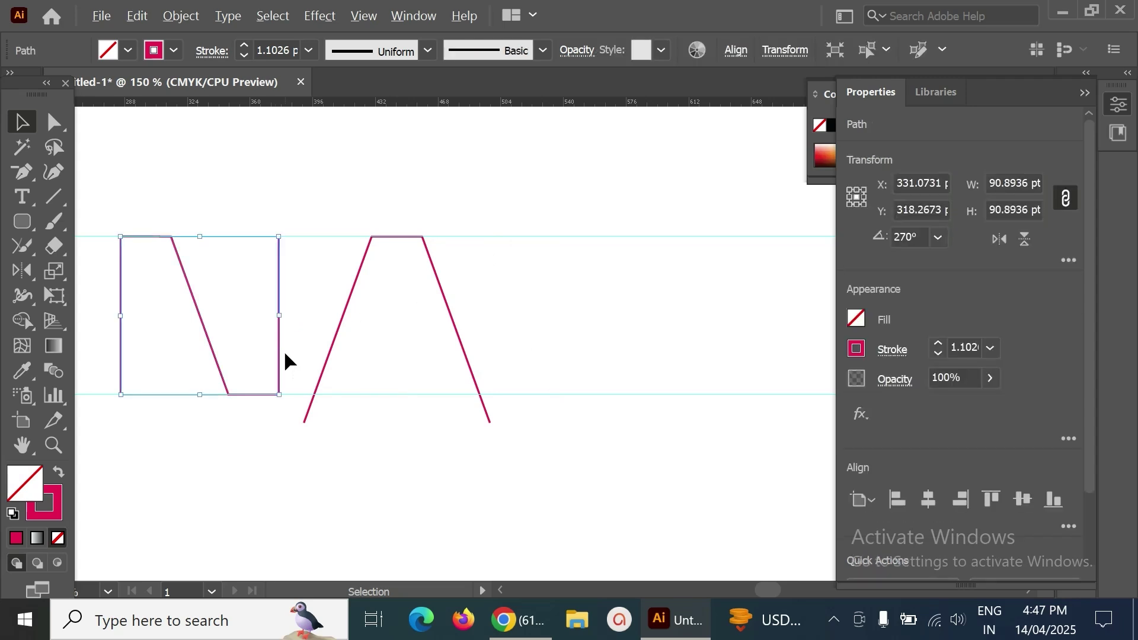
drag(281, 358, 676, 366)
drag(678, 231, 668, 433)
click(715, 321)
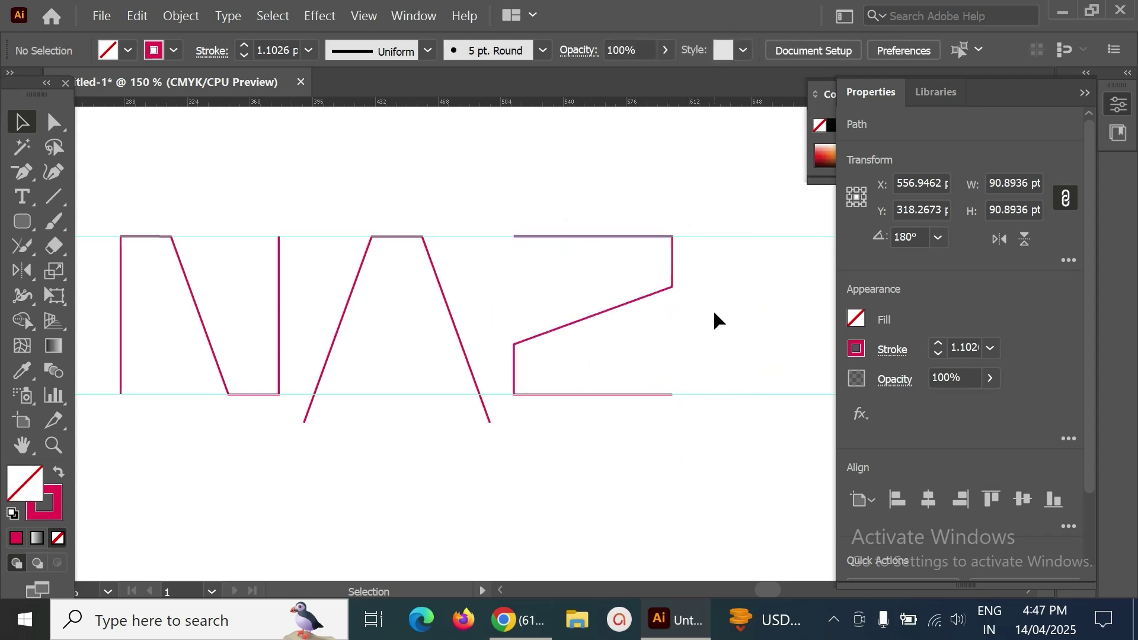
Delete the diagonal and short vertical segments of the rotated N copy, keeping only its two horizontal lines on the guides
click(584, 323)
key(a)
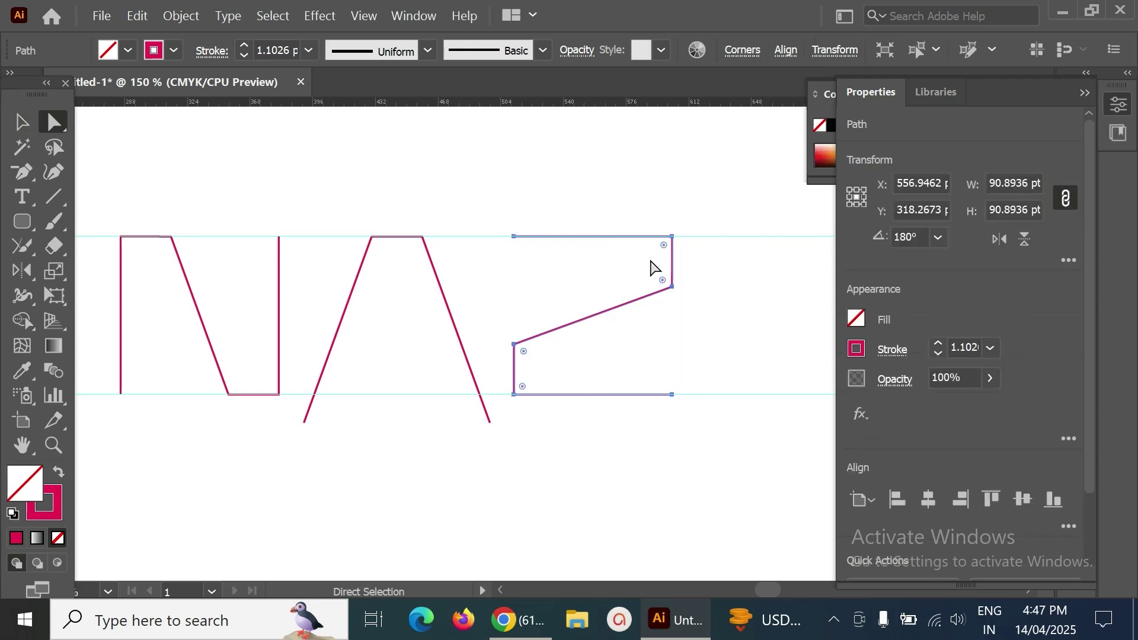
click(722, 320)
click(514, 344)
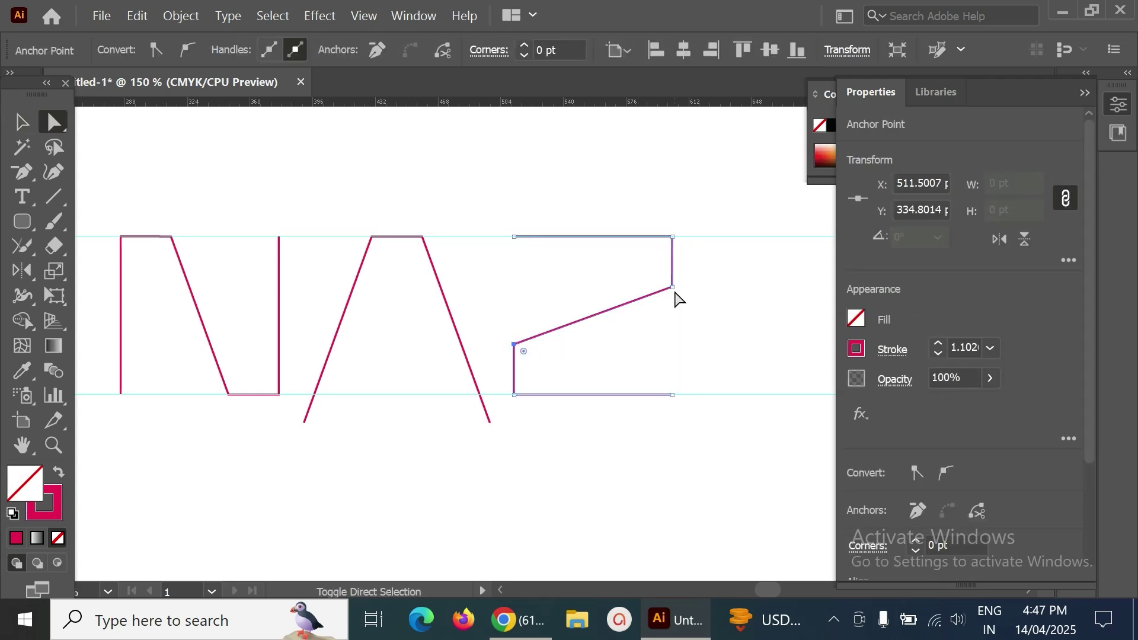
shift+click(672, 287)
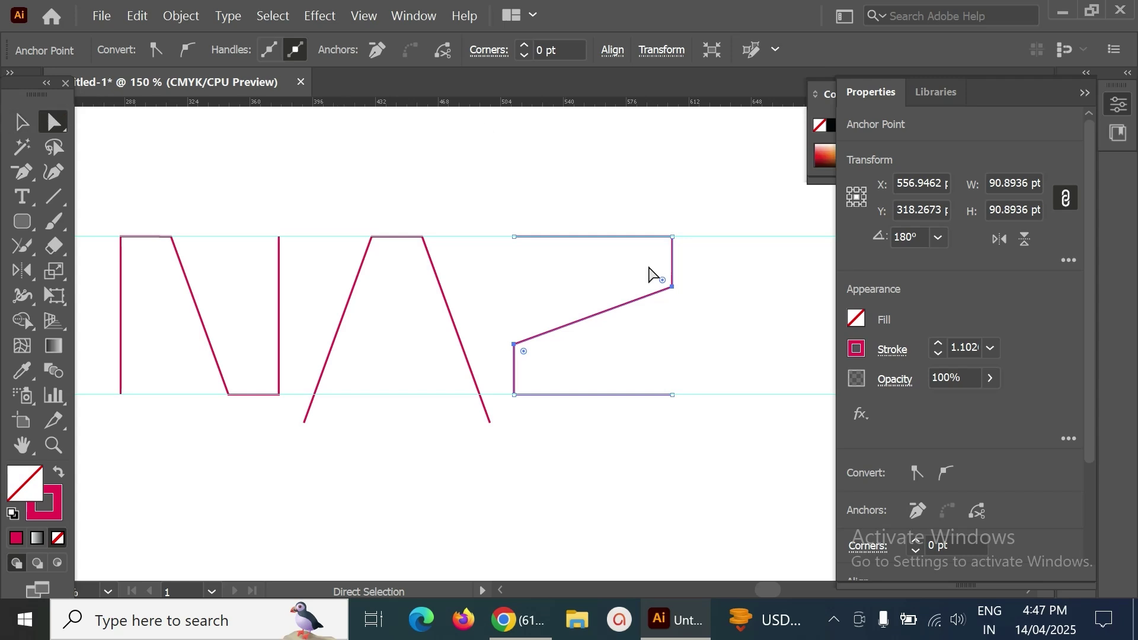
drag(688, 270, 642, 322)
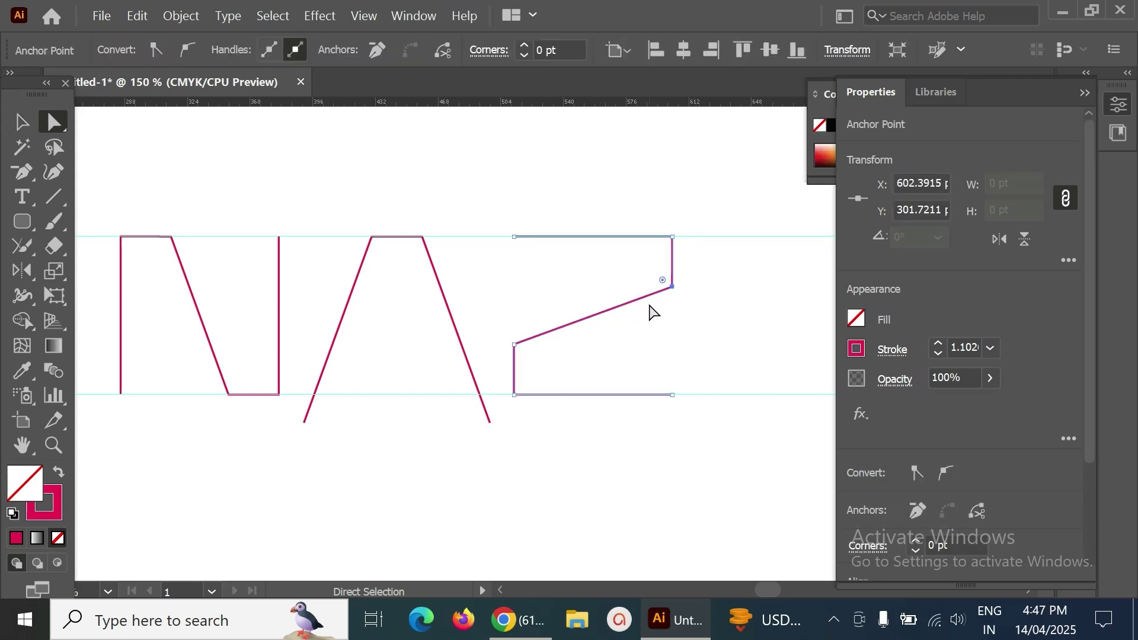
key(Delete)
key(Delete)
key(v)
click(328, 124)
Copy the upper horizontal line between the two guides and distribute the three lines evenly by their vertical centers
click(552, 236)
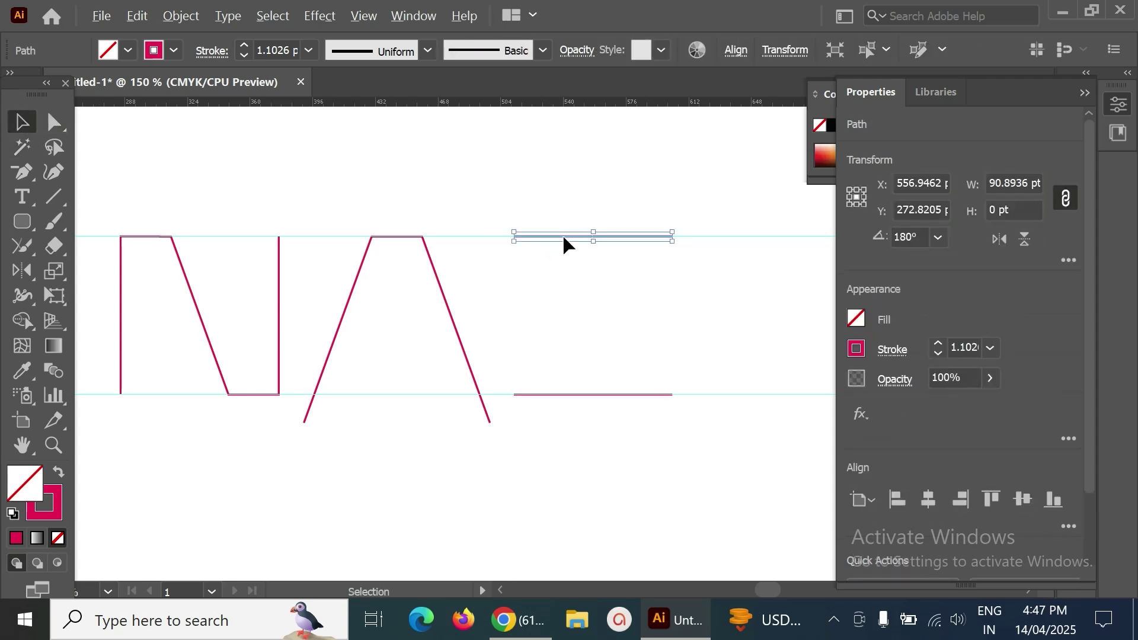
drag(563, 237, 671, 488)
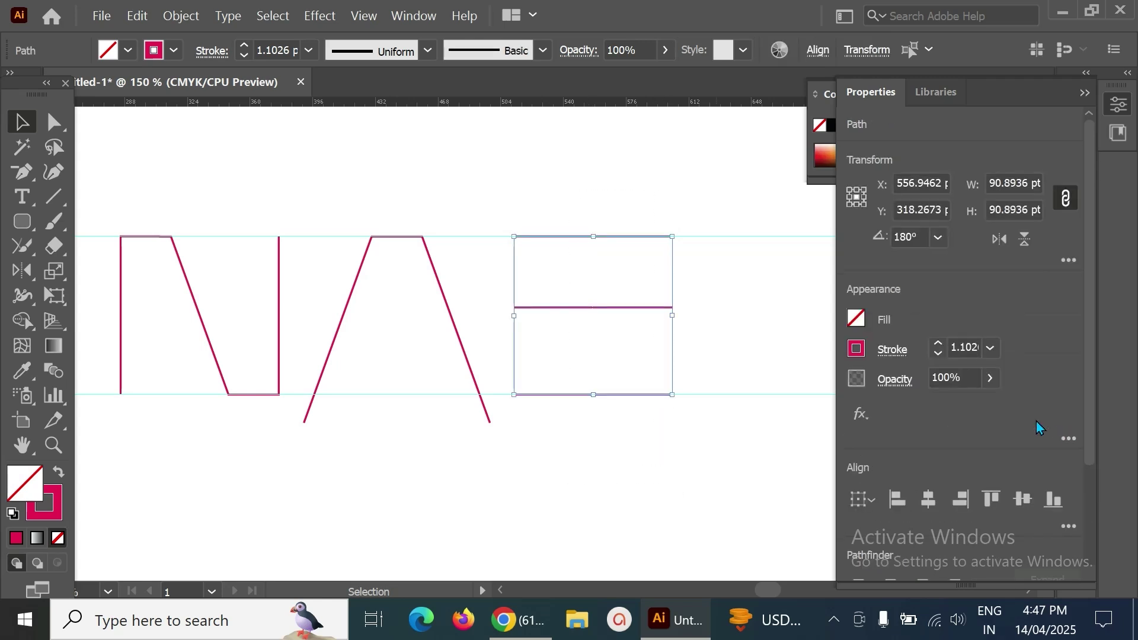
click(1069, 525)
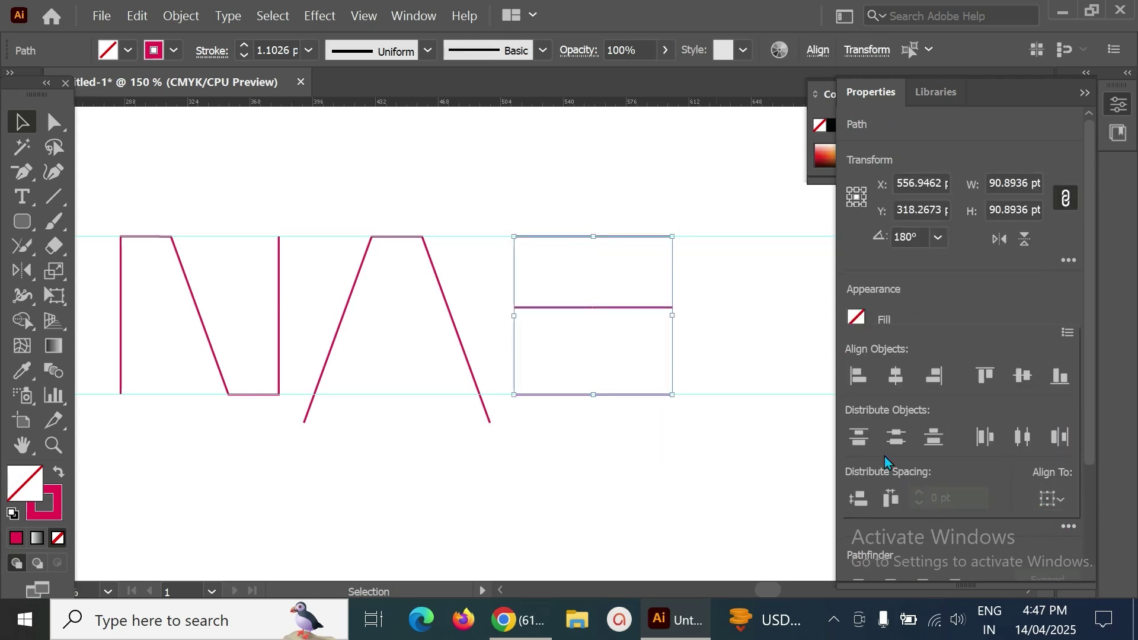
click(896, 438)
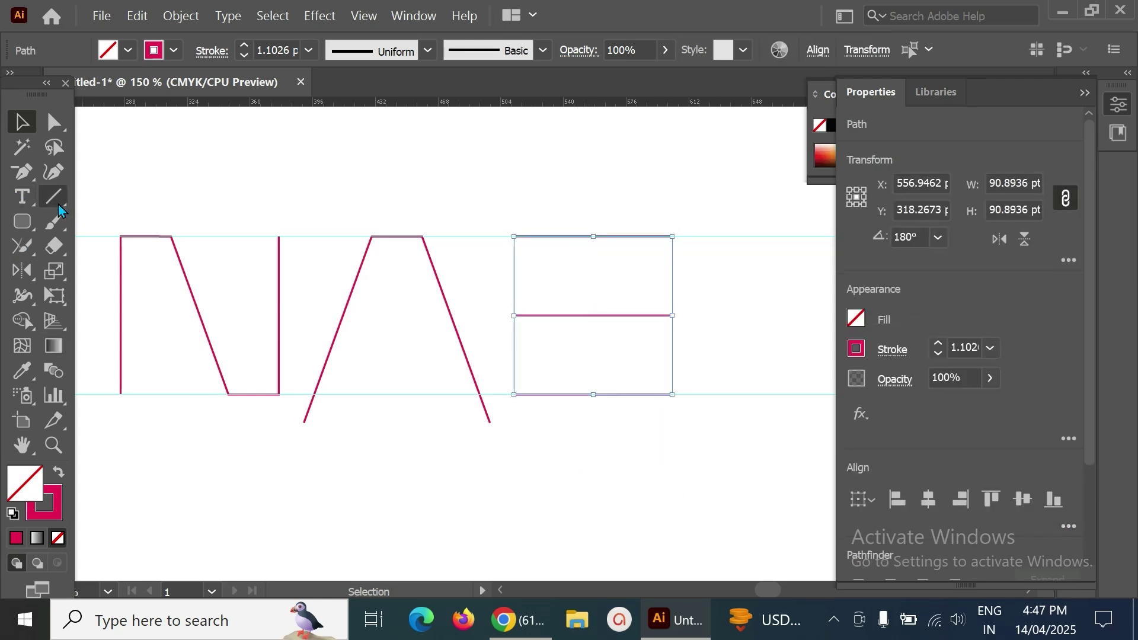
Join the left endpoints of the upper and middle horizontal lines with a straight vertical segment
key(backslash)
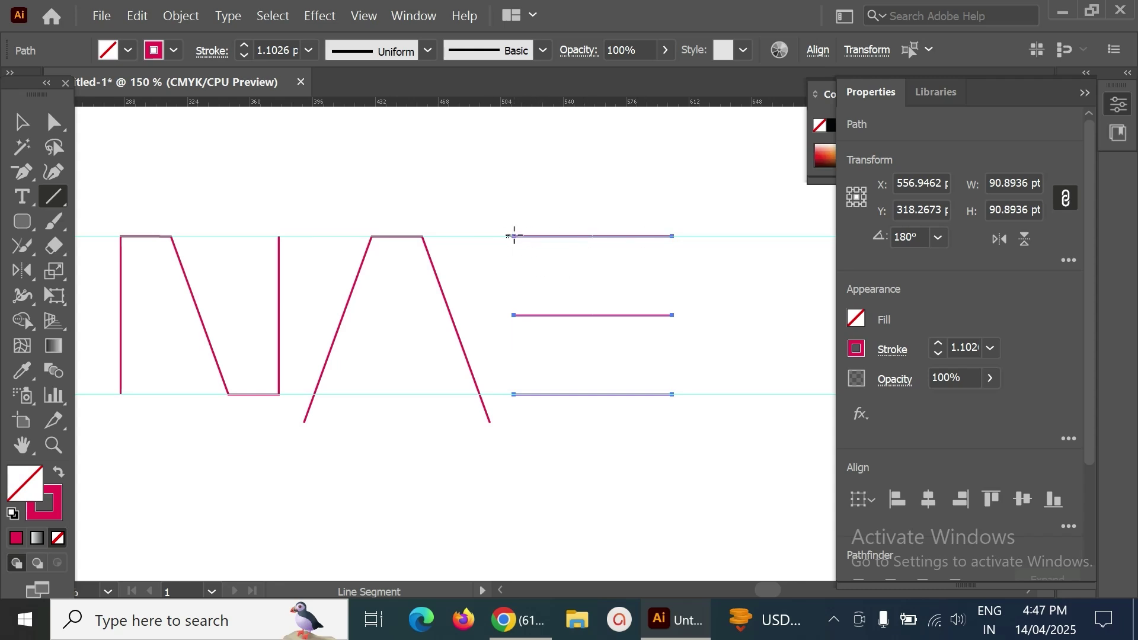
mouse_move(513, 236)
mouse_down()
mouse_move(520, 319)
mouse_move(516, 310)
mouse_up()
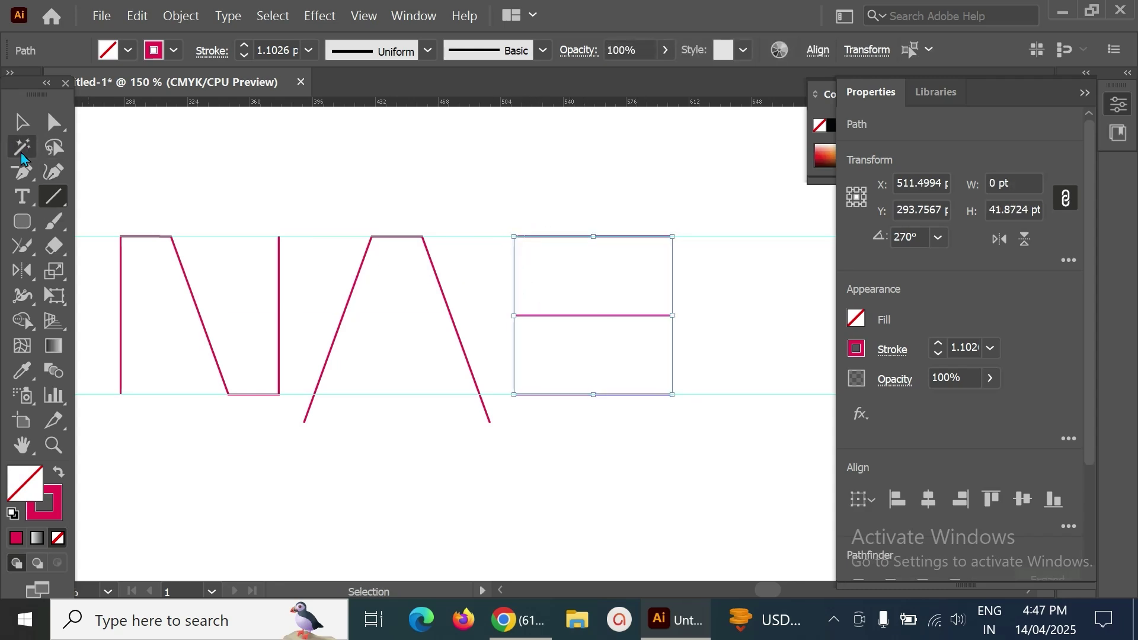
click(53, 122)
click(514, 237)
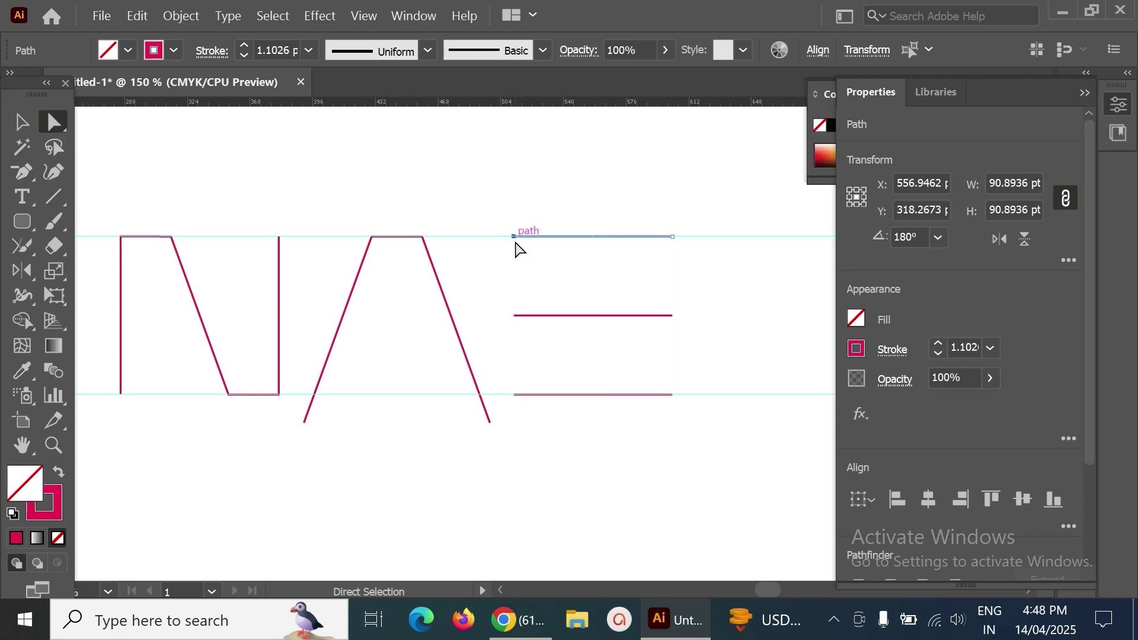
shift+click(514, 315)
right_click(528, 251)
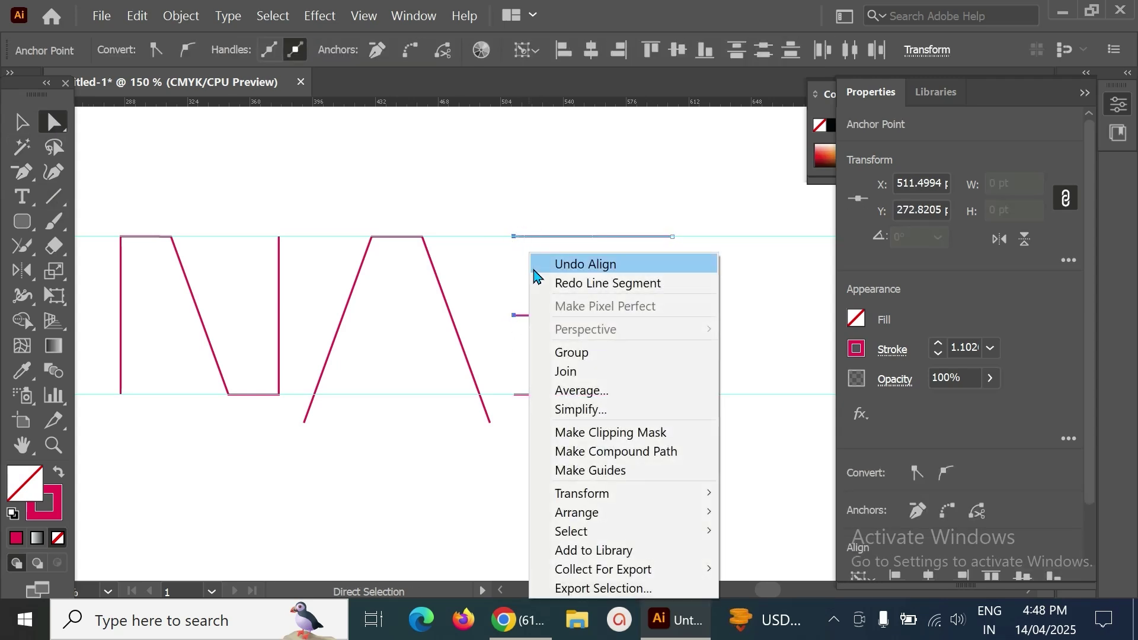
click(587, 371)
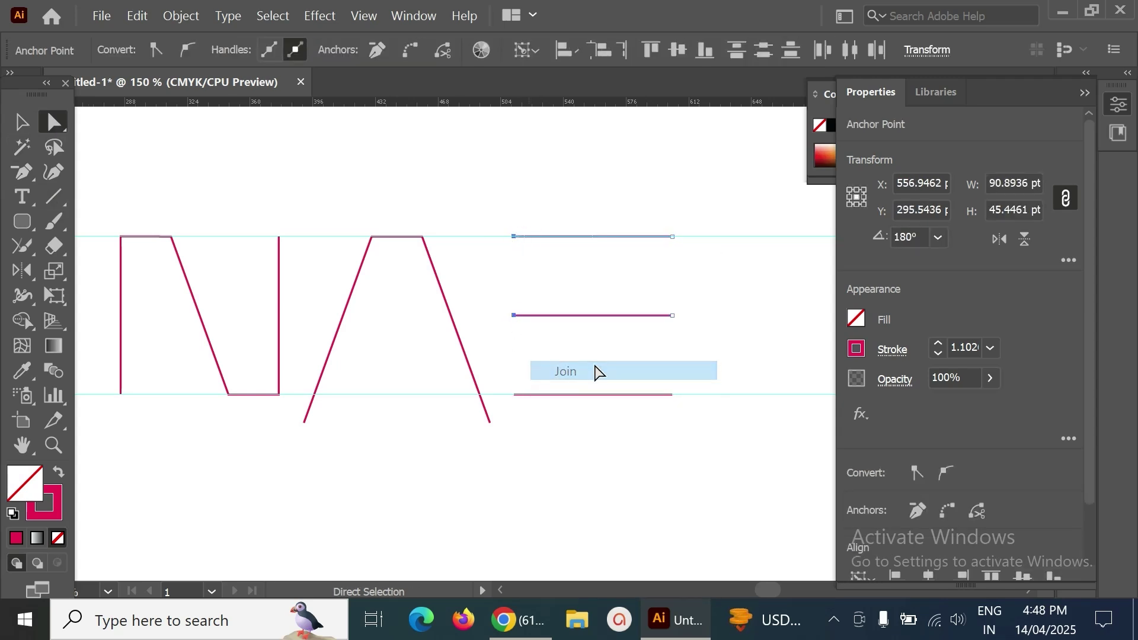
Join the right endpoints of the middle and lower horizontal lines to complete the S shape, and deselect it
click(673, 316)
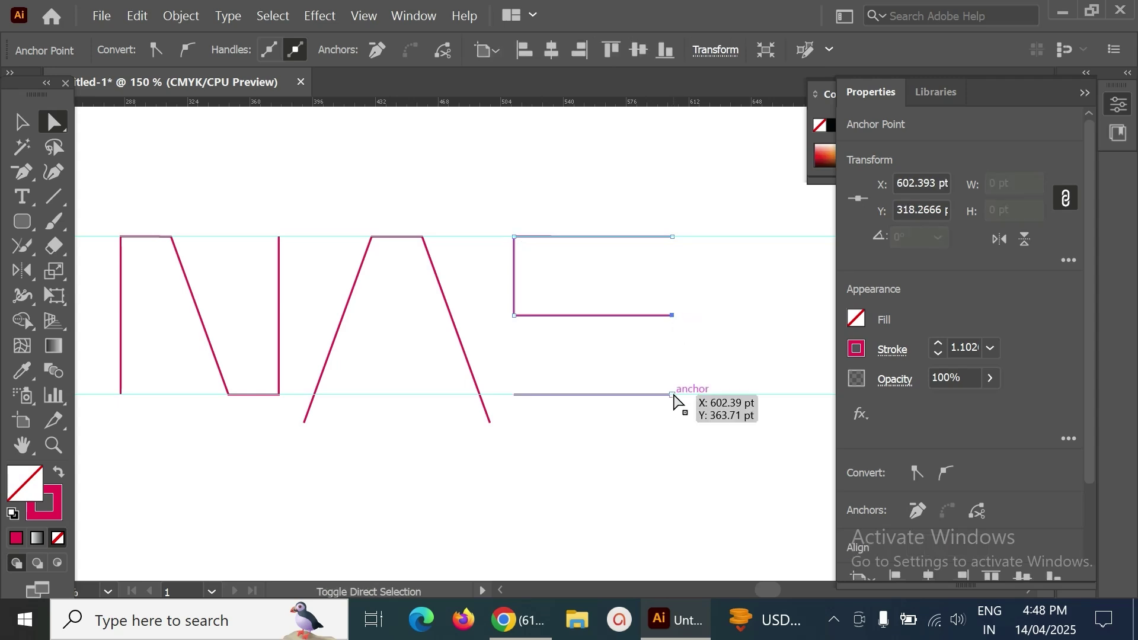
shift+click(672, 395)
right_click(682, 350)
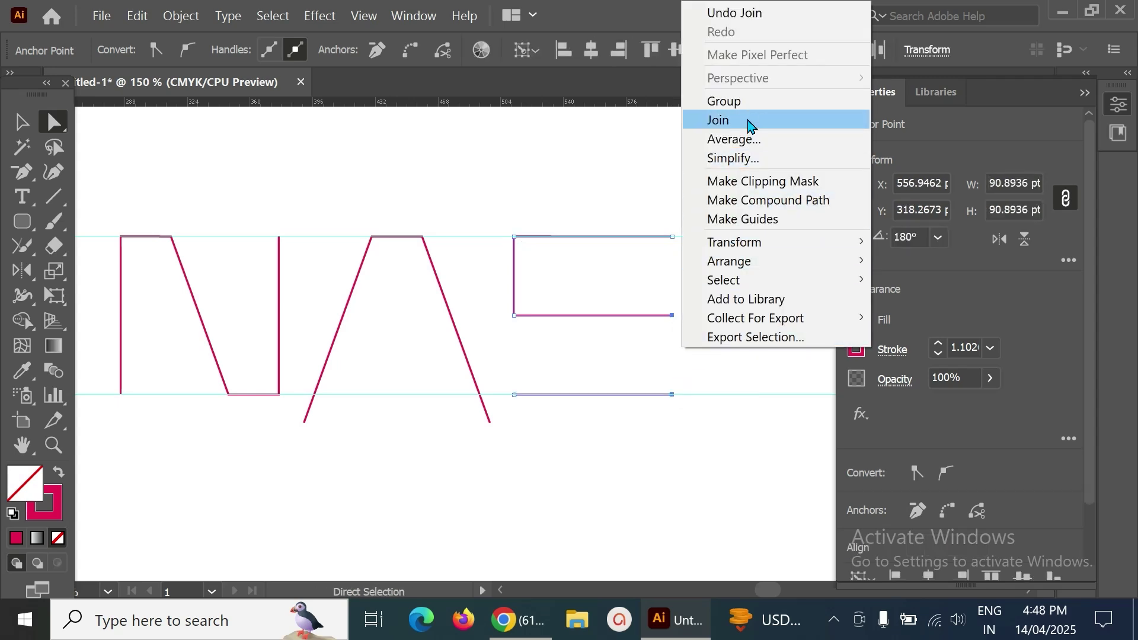
click(752, 126)
click(612, 157)
Round the N's four corners together until its short top and bottom lines become full arcs
scroll(600, 317, right, 3)
scroll(521, 292, left, 4)
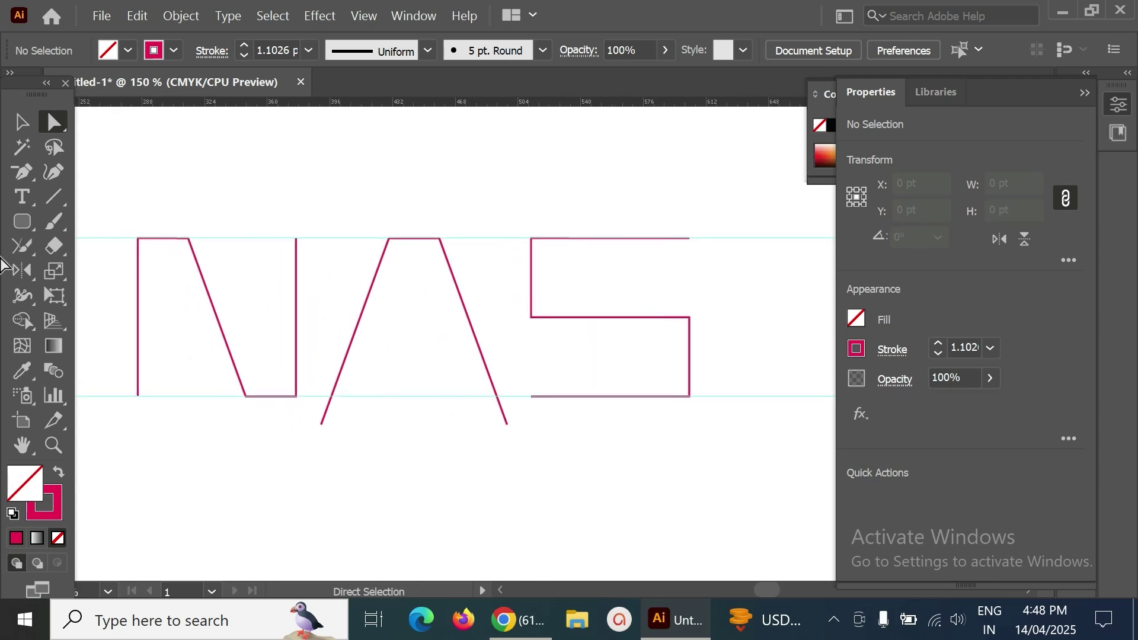
scroll(224, 221, left, 5)
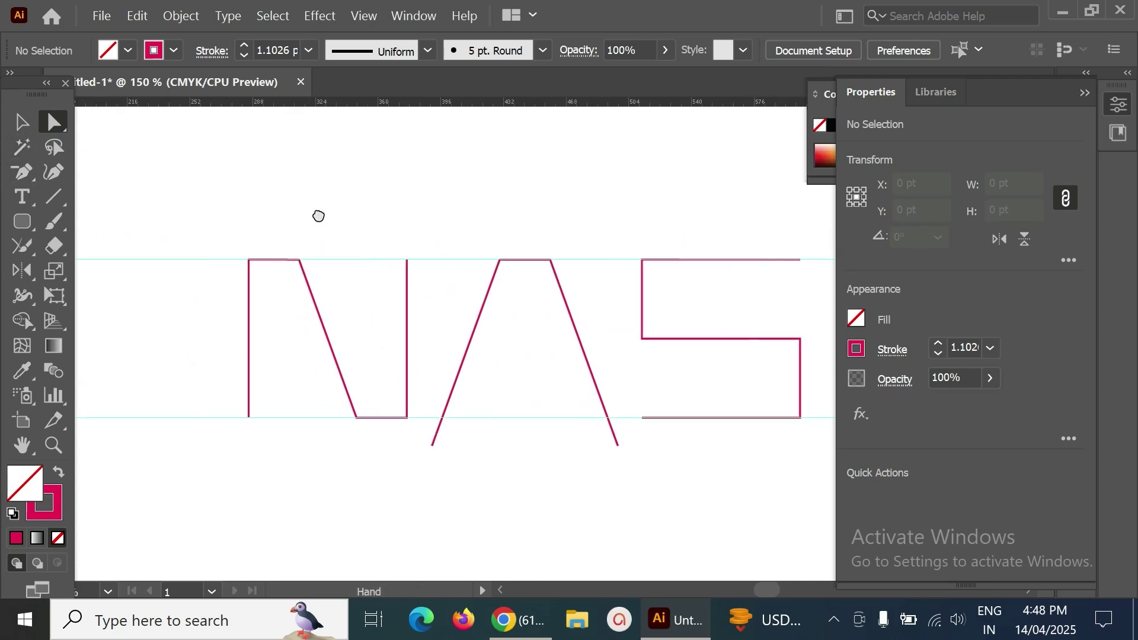
drag(248, 230, 342, 295)
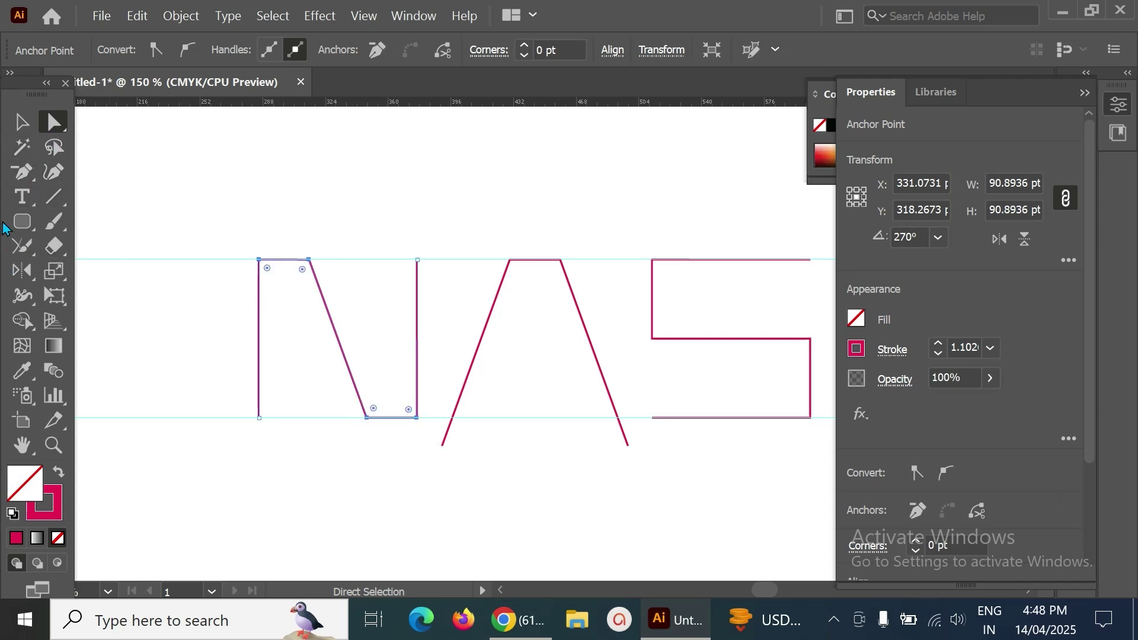
drag(273, 273, 270, 335)
click(22, 126)
click(423, 335)
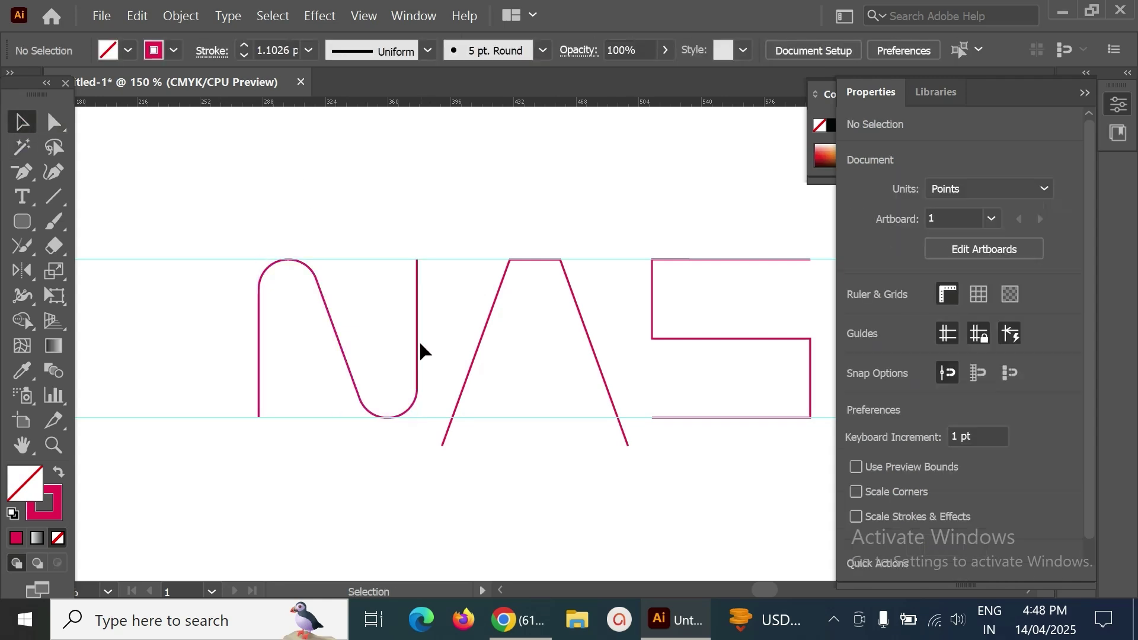
Set the stroke weight of the rounded N to 20 pt
click(418, 341)
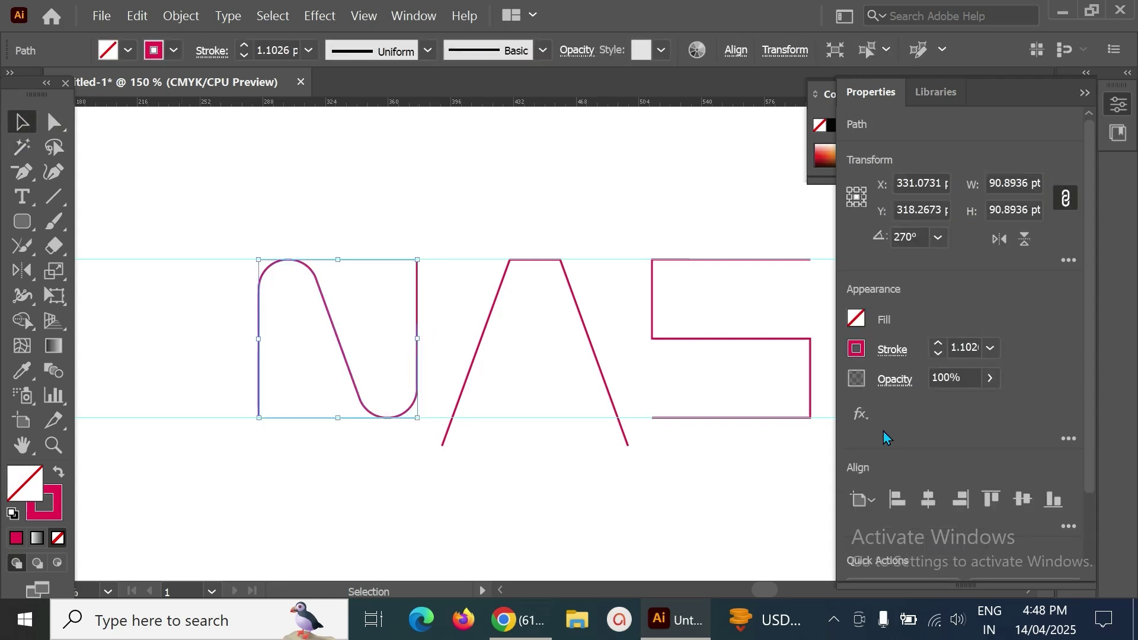
double_click(967, 350)
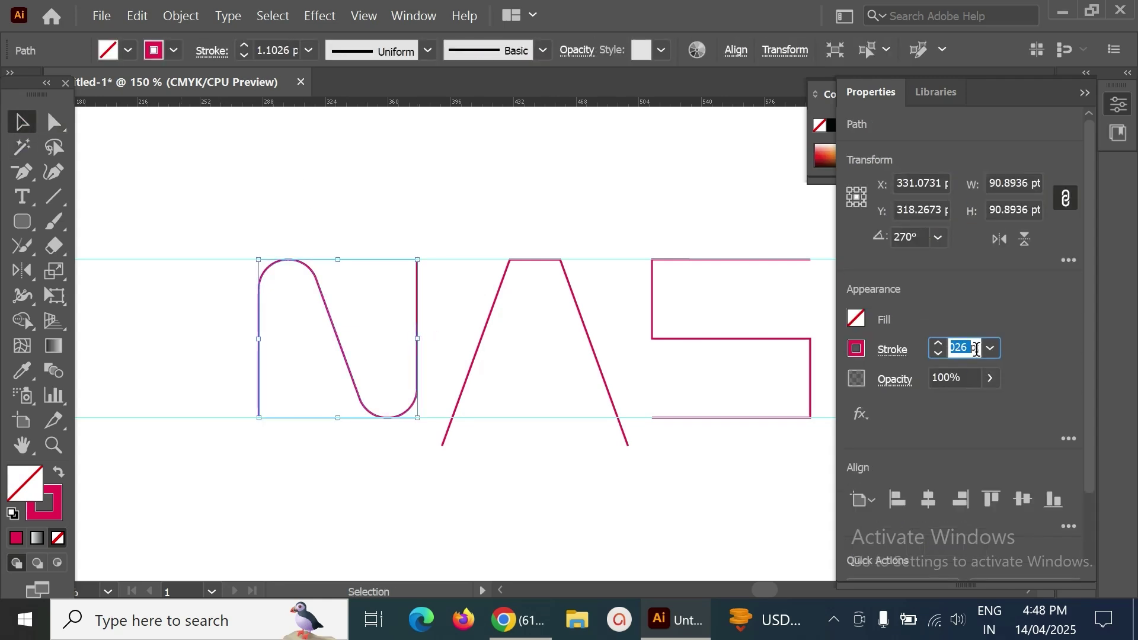
text(20pt)
key(Return)
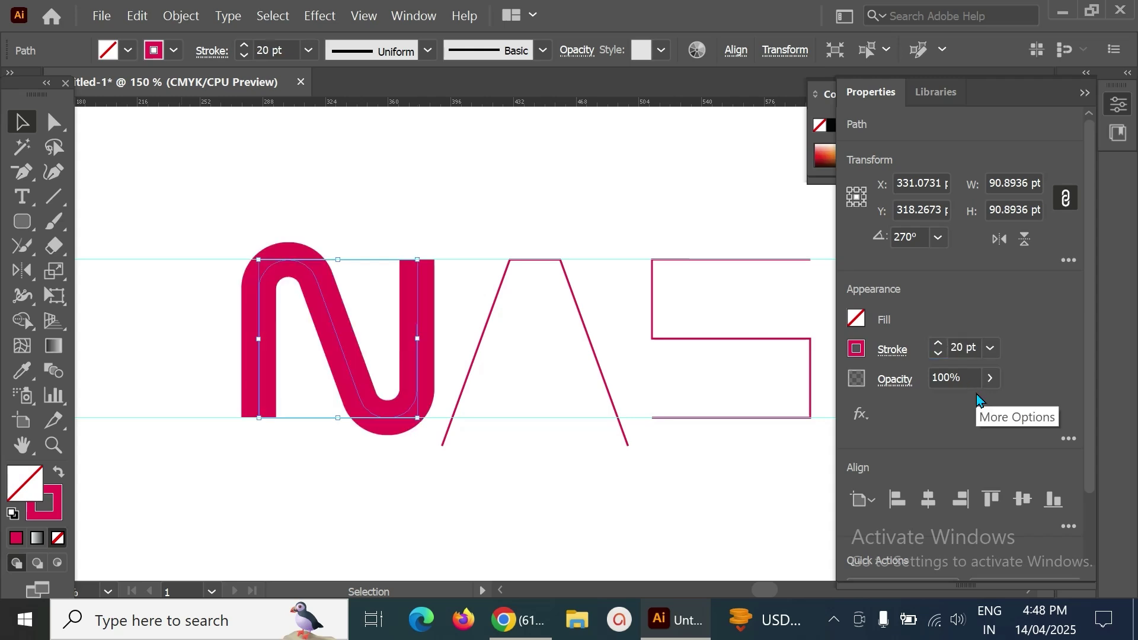
Round the A's two upper corners together until its short top line becomes a full arc
click(403, 213)
drag(625, 264, 488, 287)
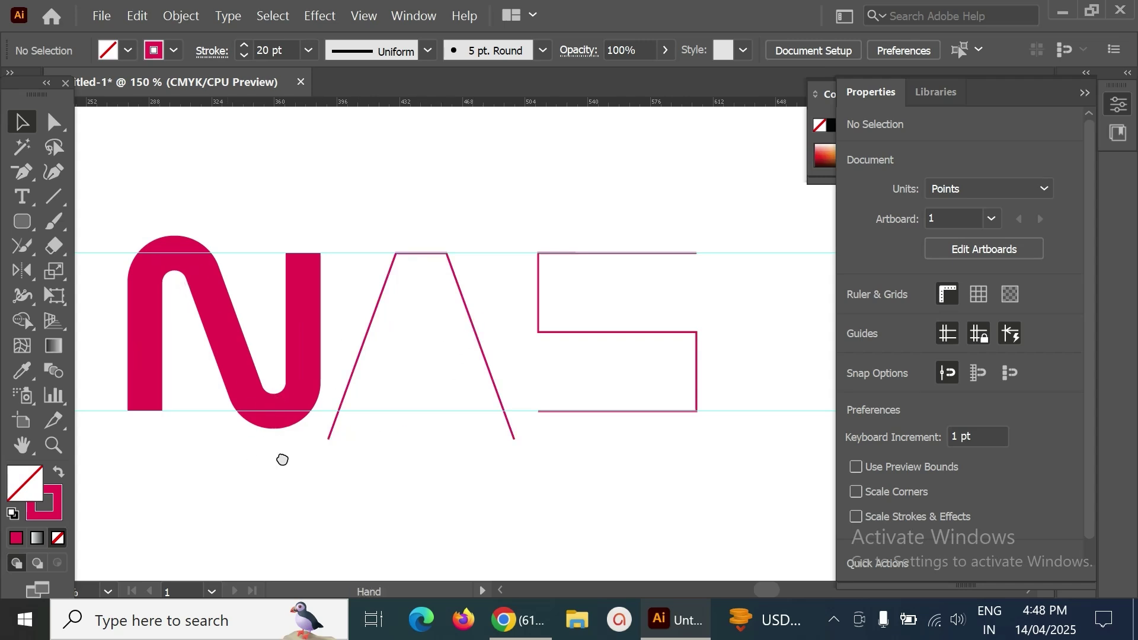
drag(240, 455, 298, 456)
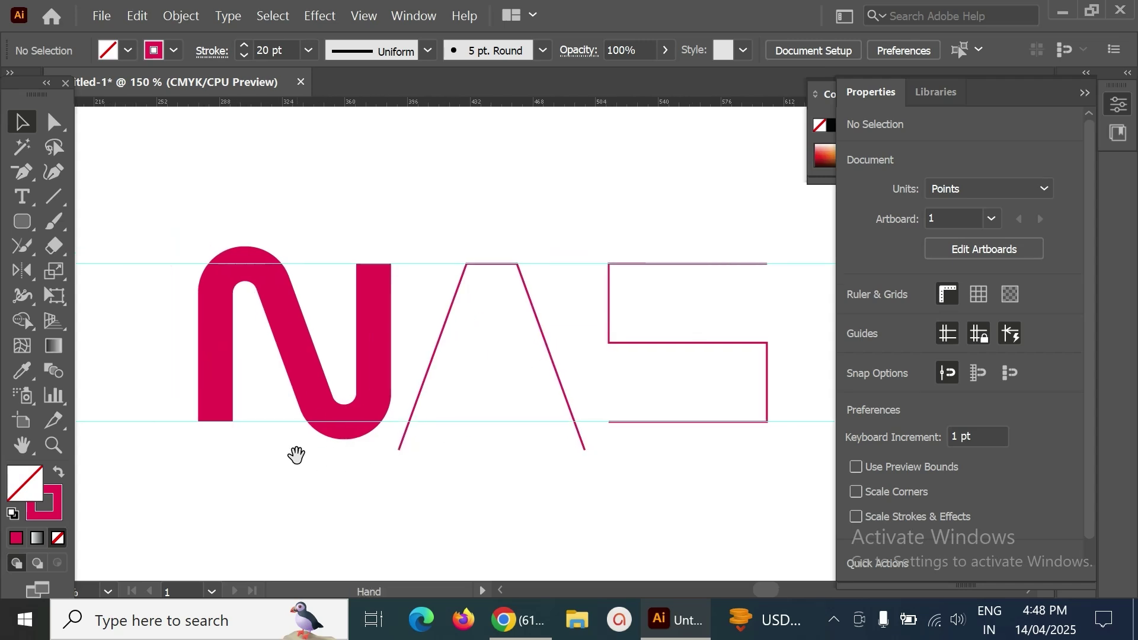
click(534, 320)
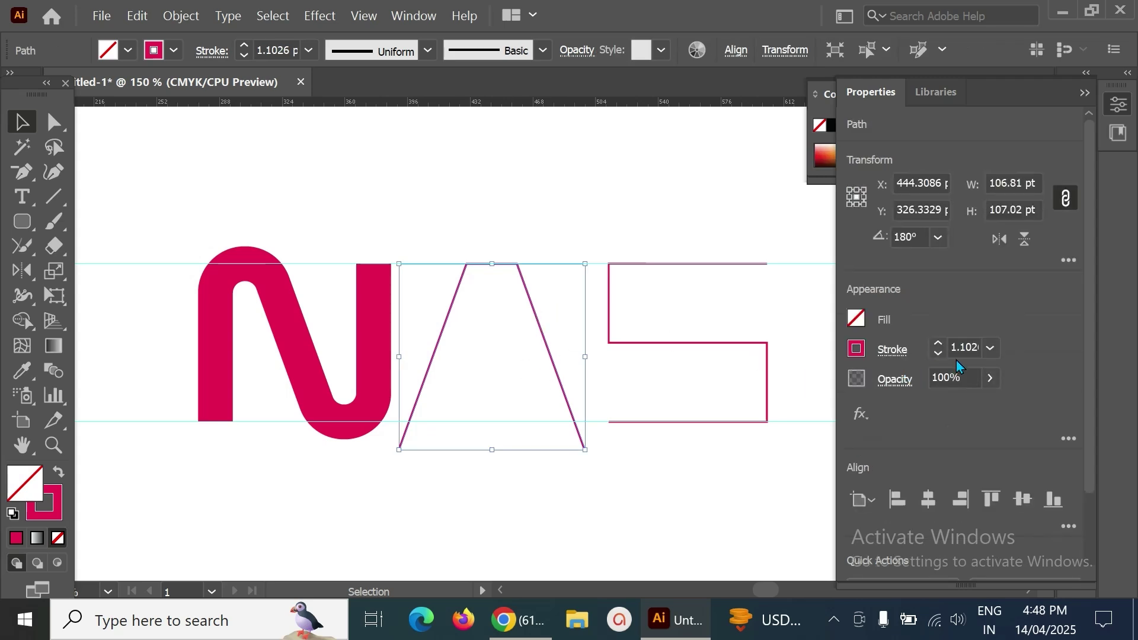
click(53, 122)
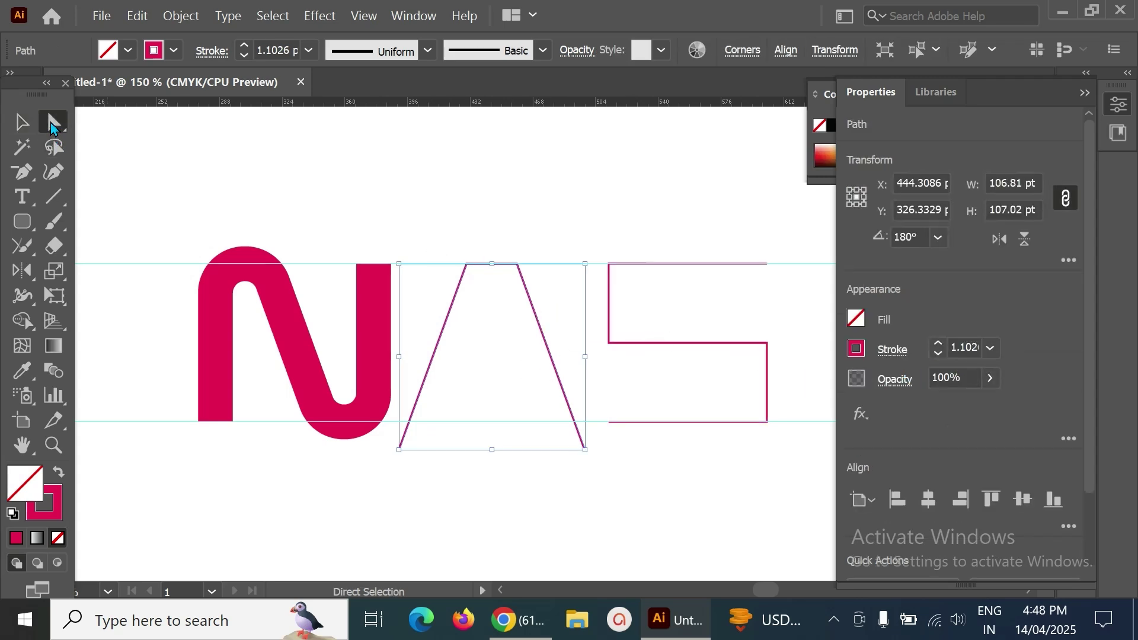
drag(510, 273, 487, 344)
Set the rounded A's stroke weight to 20 pt and deselect it
click(967, 346)
text(20)
key(Return)
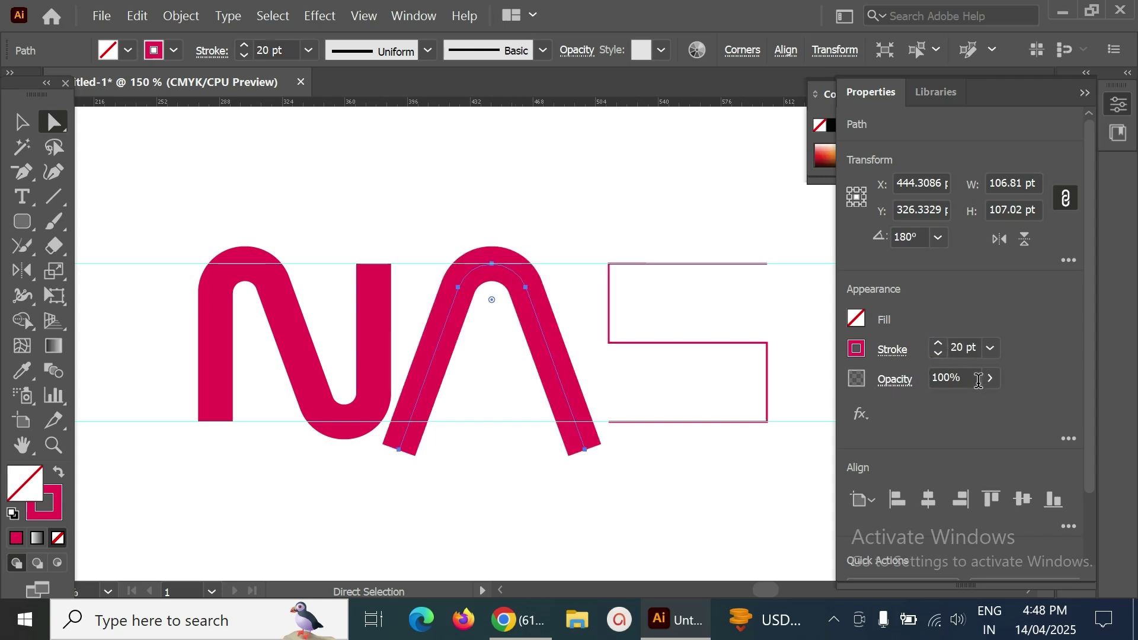
click(21, 121)
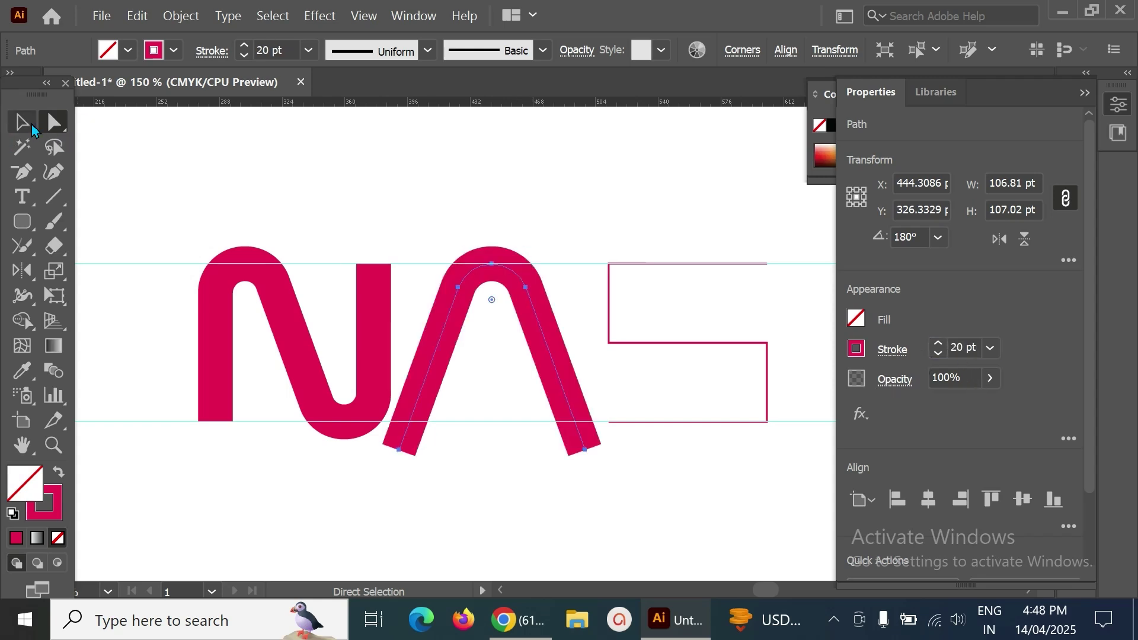
click(398, 162)
Round the S's four corners together until its vertical segments become full half-circle bends
drag(656, 201, 454, 188)
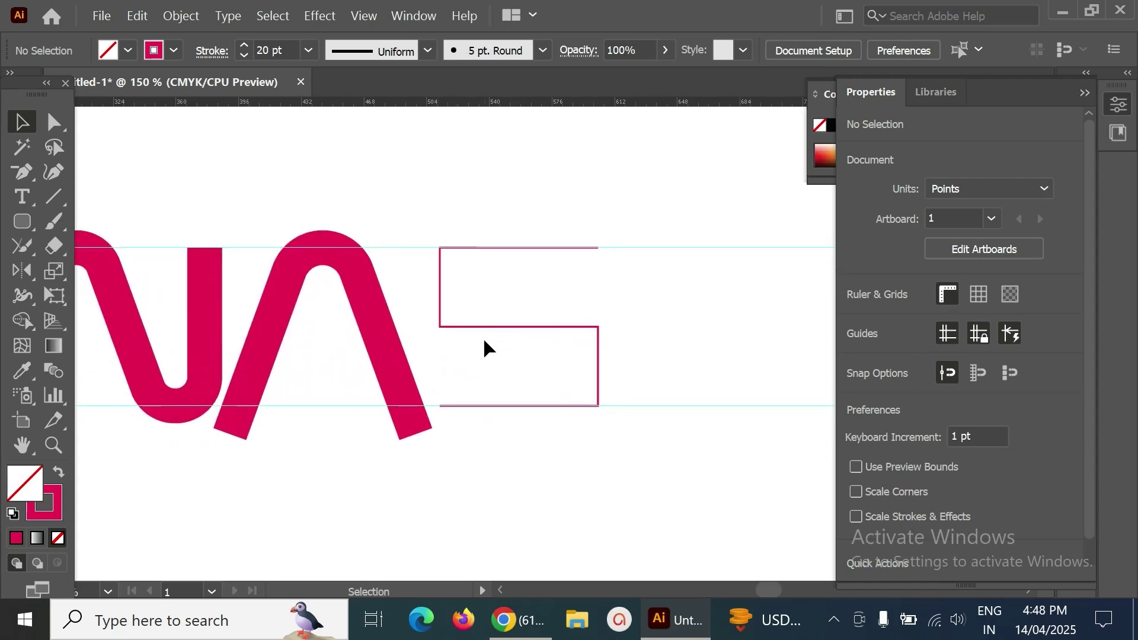
click(496, 330)
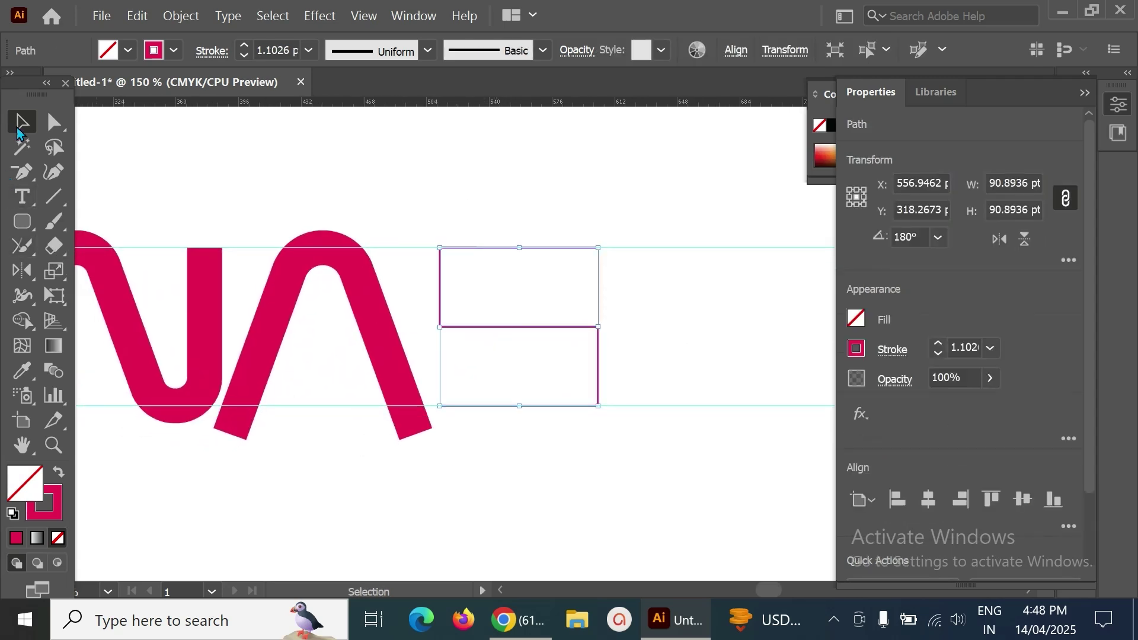
key(a)
drag(448, 257, 451, 361)
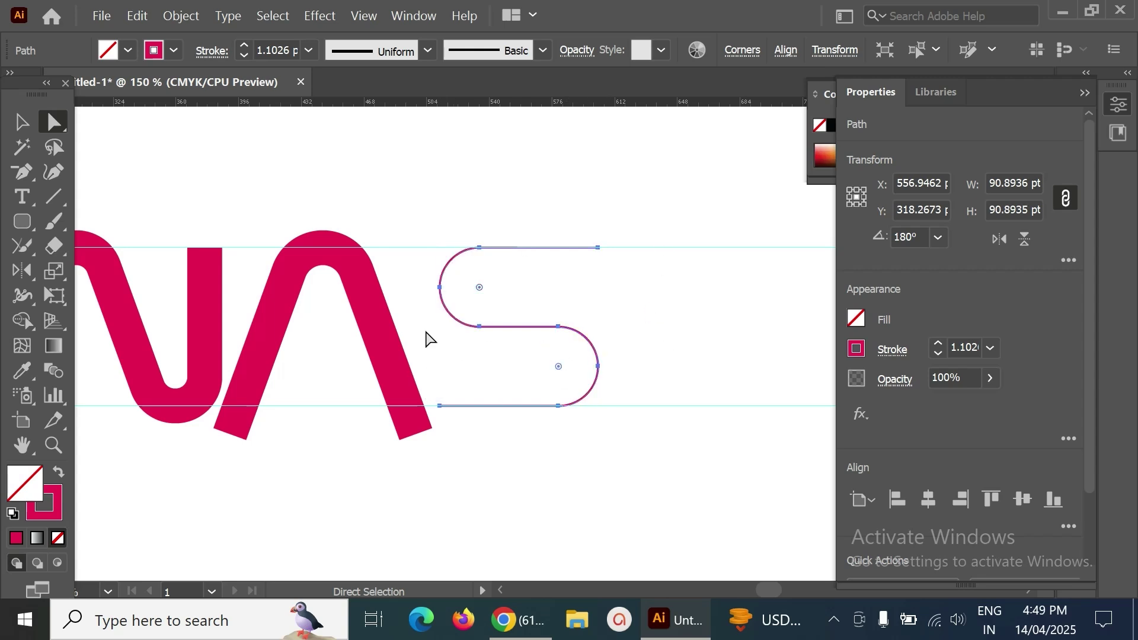
Set the rounded S's stroke weight to 20 pt and deselect it
click(958, 350)
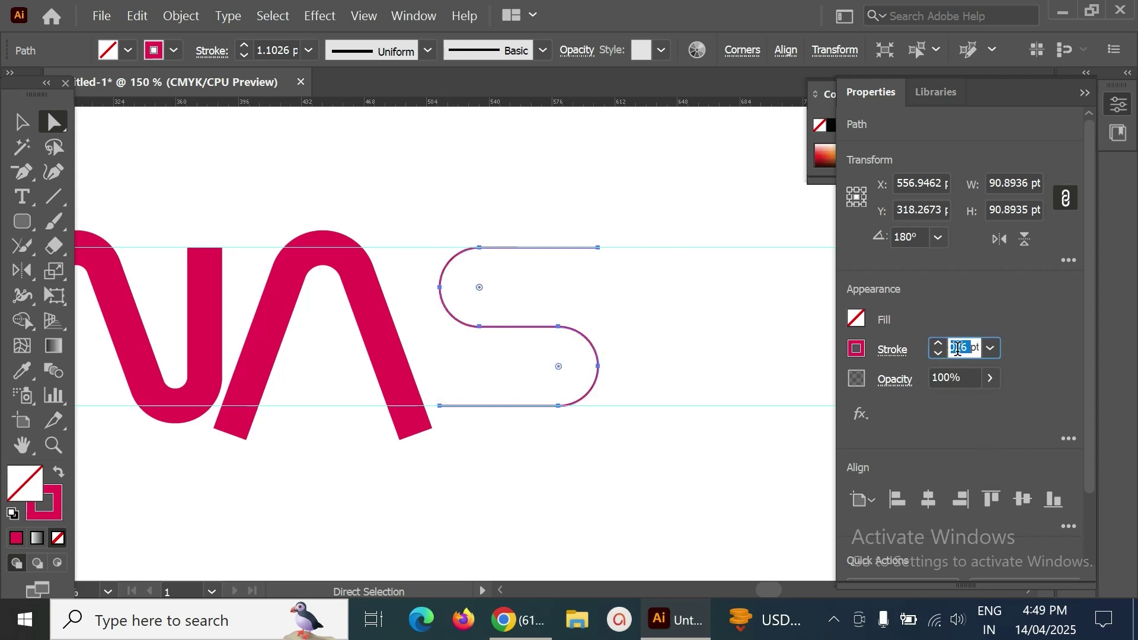
text(20)
key(Return)
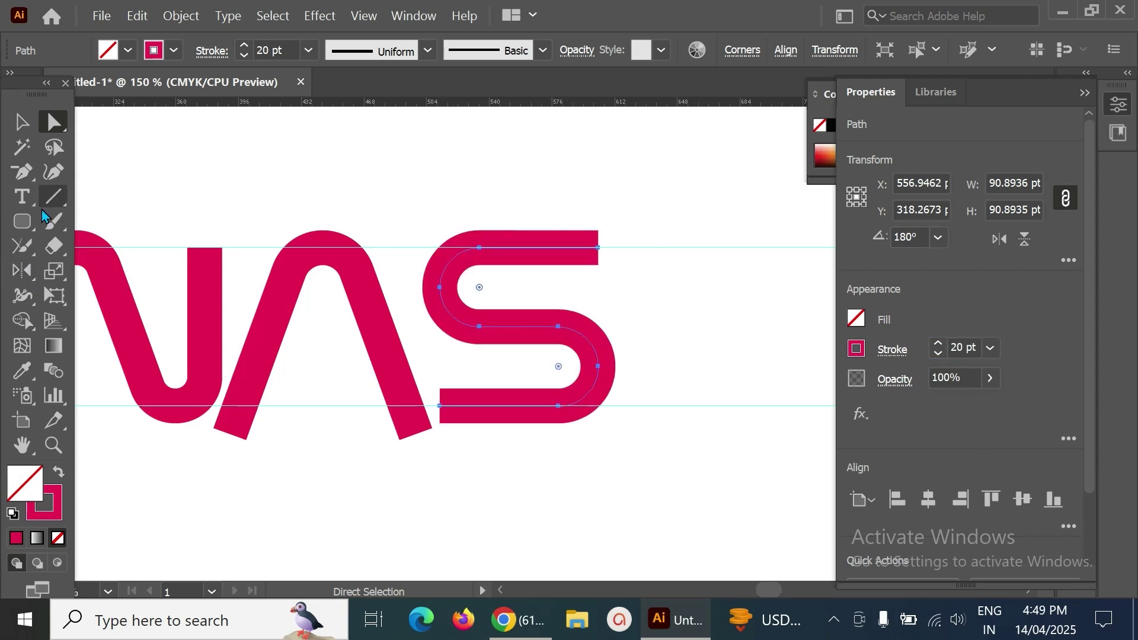
click(22, 122)
click(491, 228)
Add horizontal guides along the outer top and bottom edges of the thick letters, and unlock the guides
scroll(554, 208, left, 5)
drag(418, 105, 399, 232)
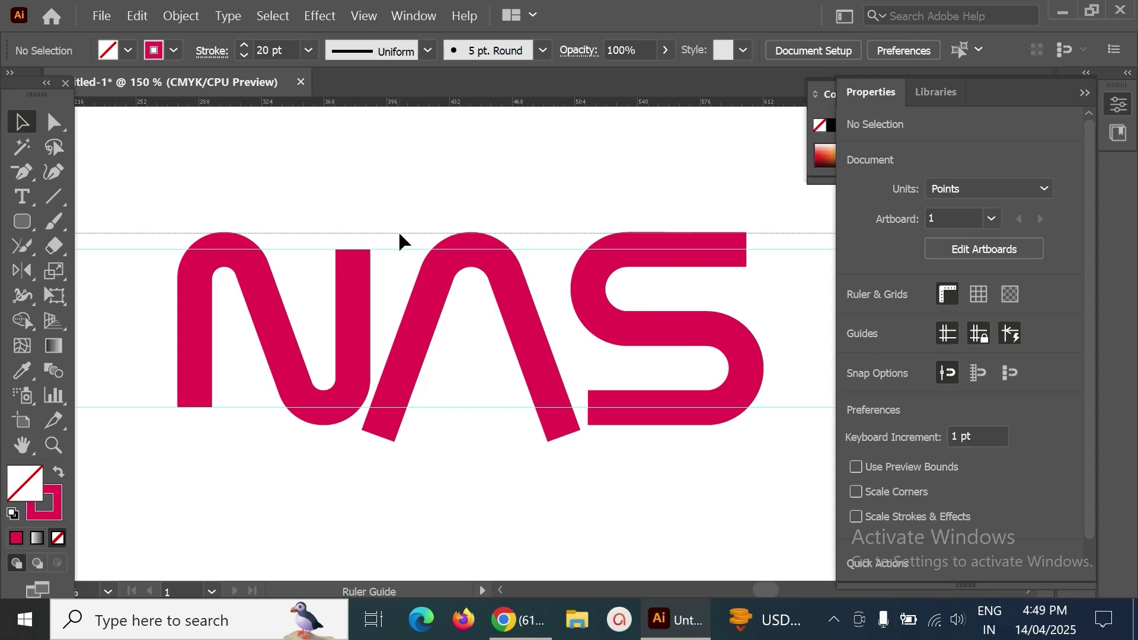
right_click(262, 448)
click(323, 330)
drag(243, 409, 336, 422)
click(335, 422)
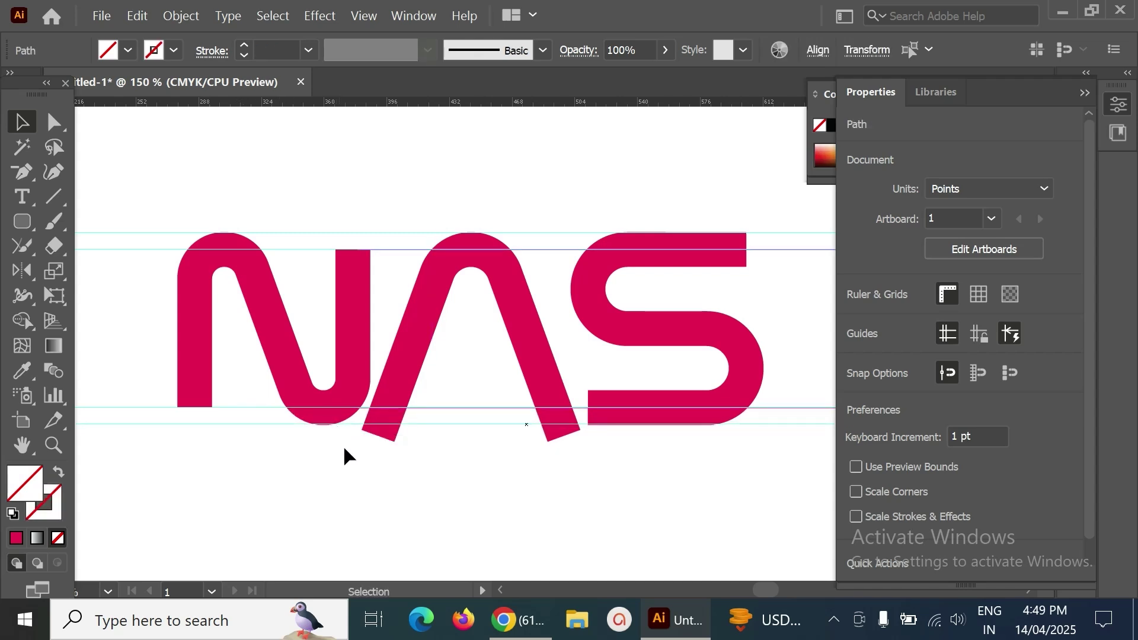
Delete the two inner guides that run along the ends of the N's stems, keeping the outer ones
click(266, 407)
key(Delete)
click(126, 249)
click(138, 258)
scroll(257, 402, up, 2)
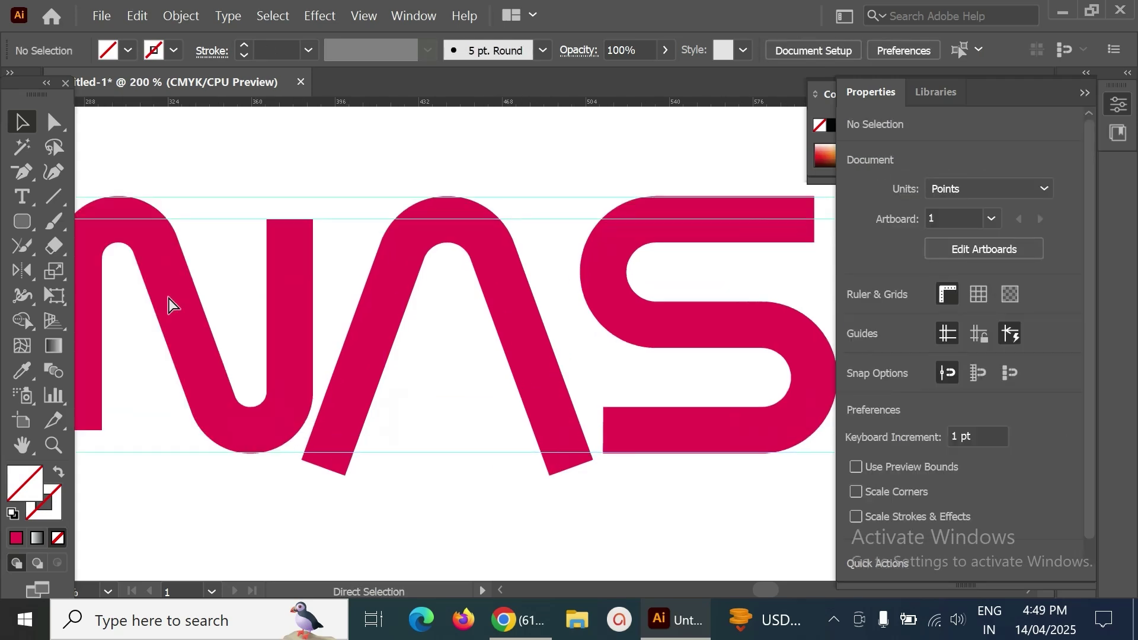
drag(256, 472, 338, 444)
drag(338, 451, 353, 465)
key(space)
drag(457, 208, 480, 287)
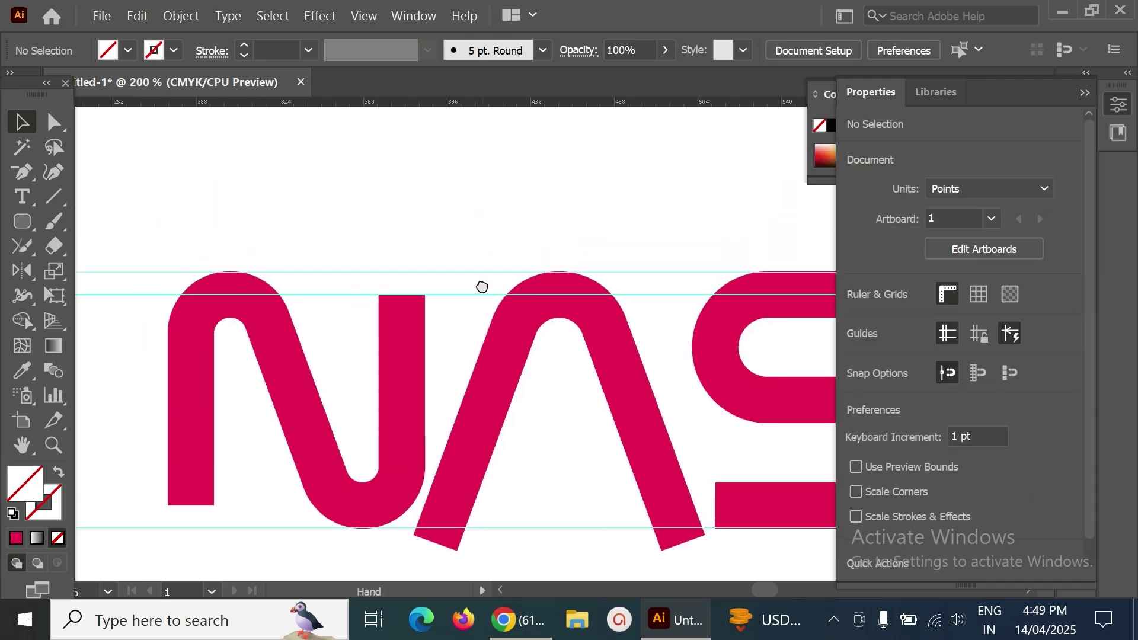
click(155, 299)
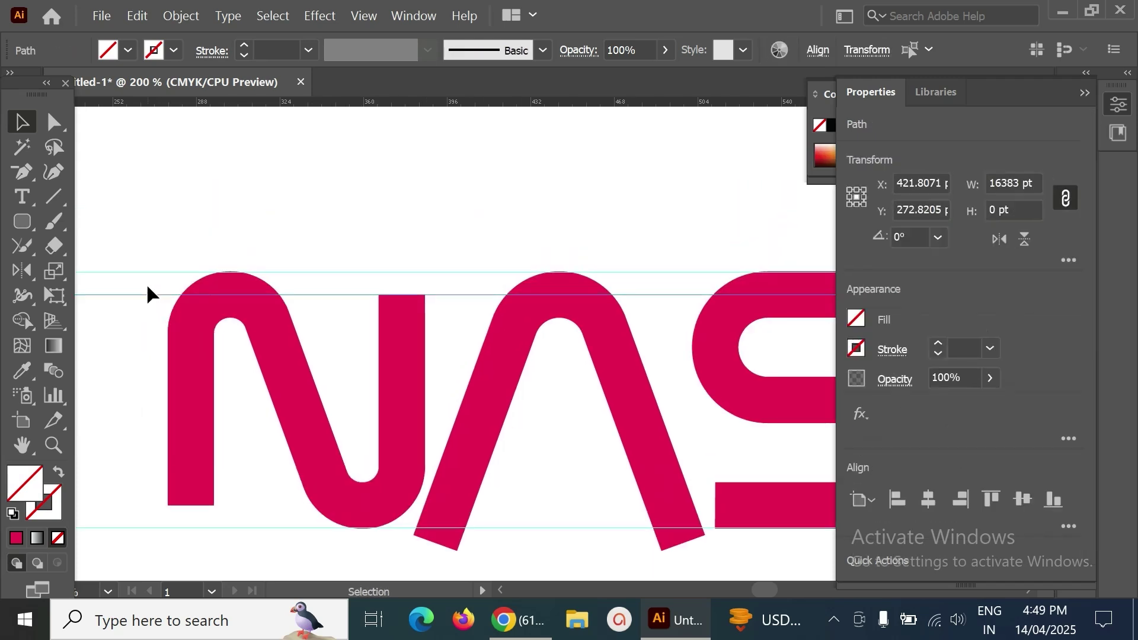
click(160, 317)
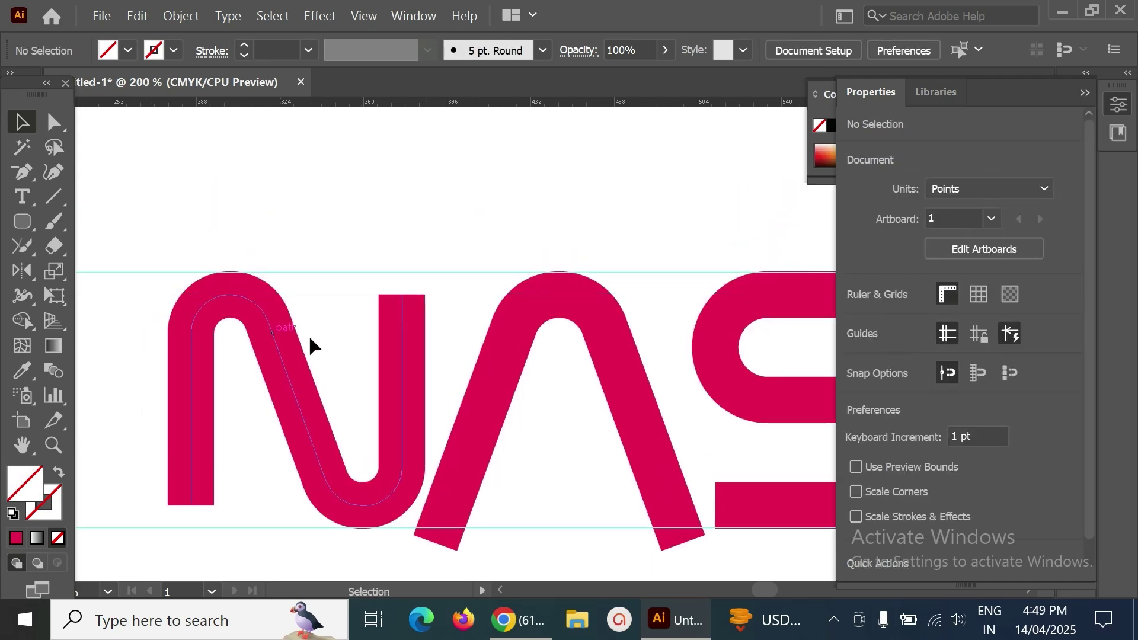
Extend the N's right stem upward and its left stem downward slightly past the outer guides
scroll(386, 294, down, 3)
scroll(547, 385, right, 6)
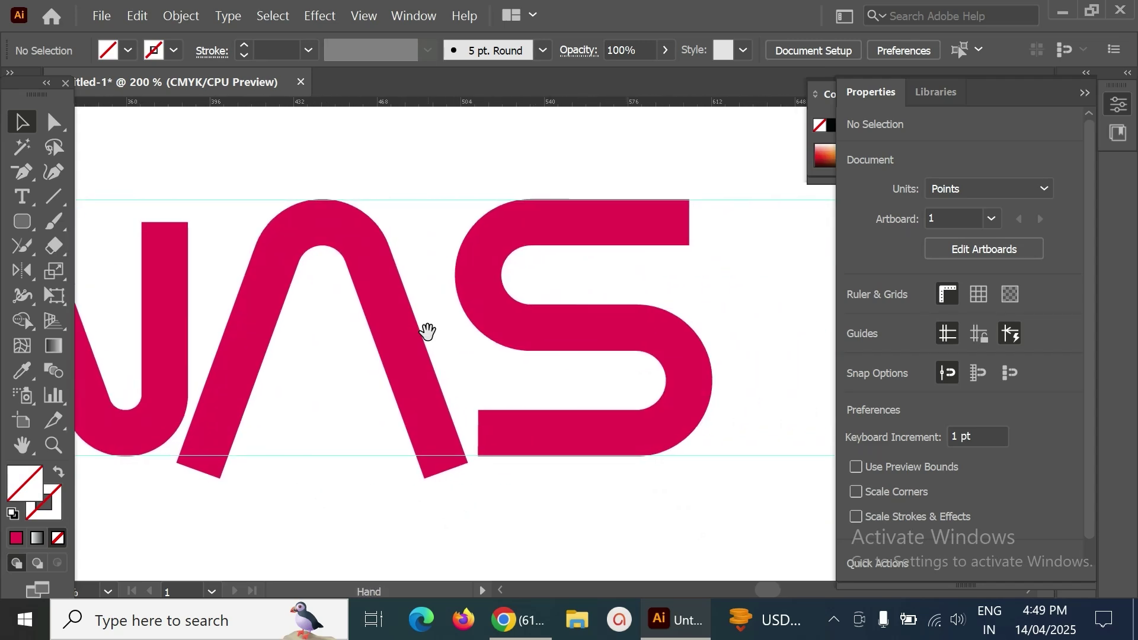
drag(429, 323, 554, 363)
drag(339, 353, 464, 354)
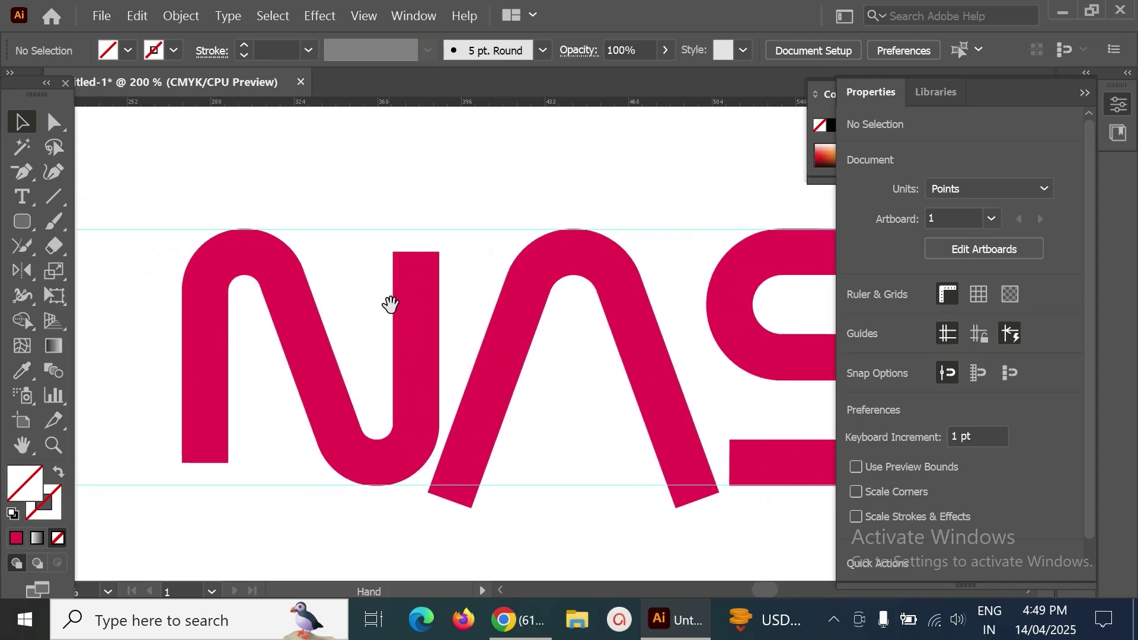
click(419, 257)
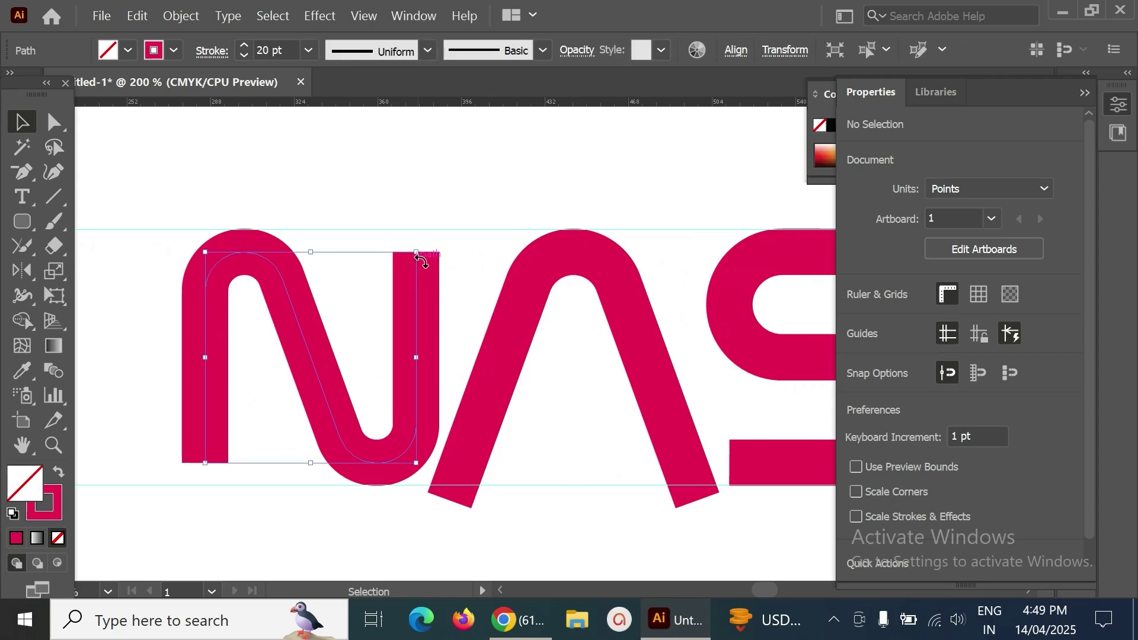
click(53, 121)
drag(389, 239, 438, 271)
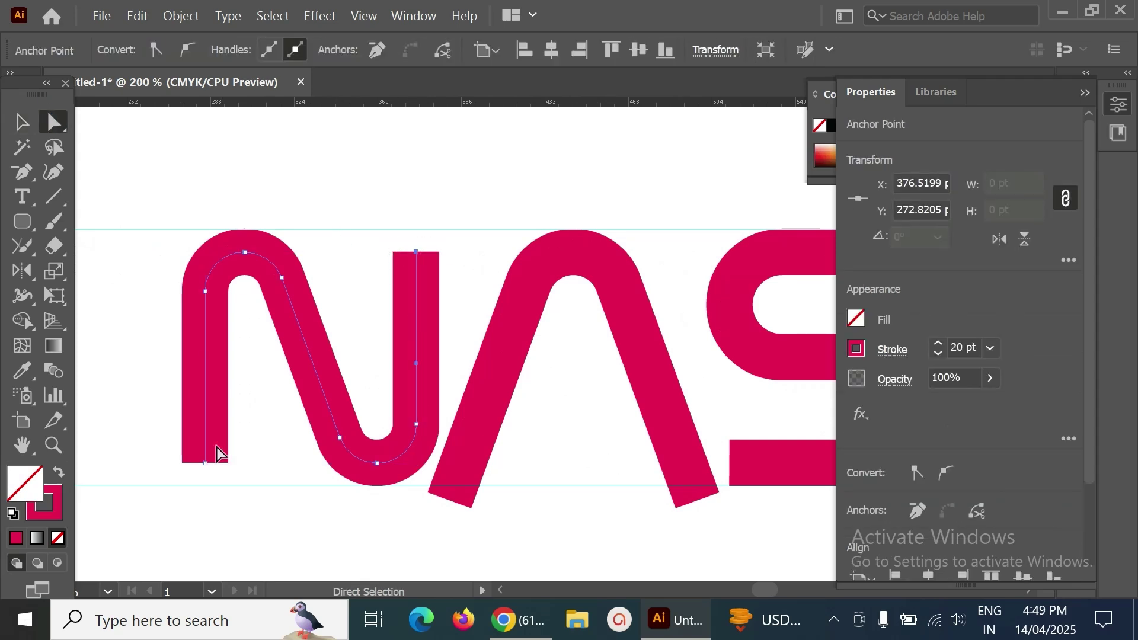
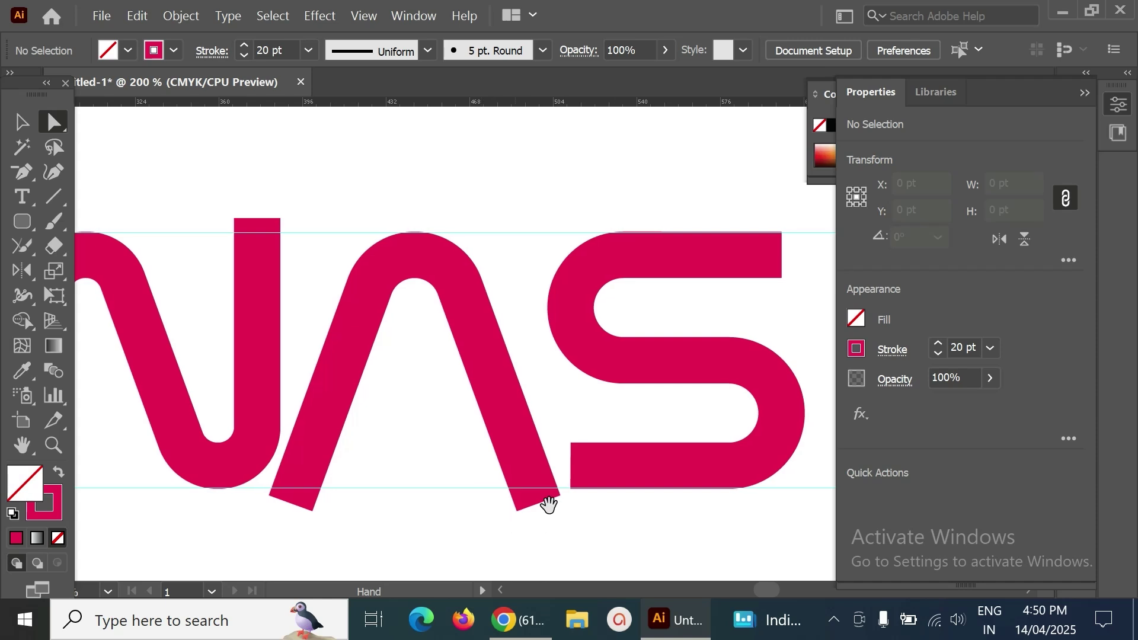
Try to move the S horizontally toward the A until its lower stroke overlaps the A's right leg
key(ctrl+minus)
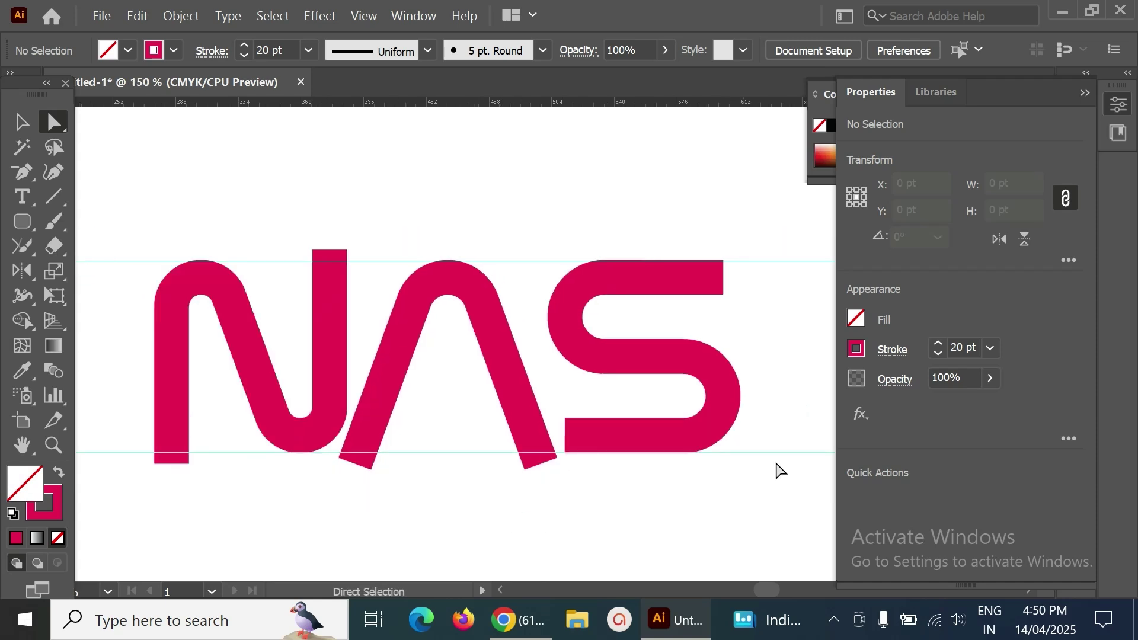
drag(615, 391, 546, 381)
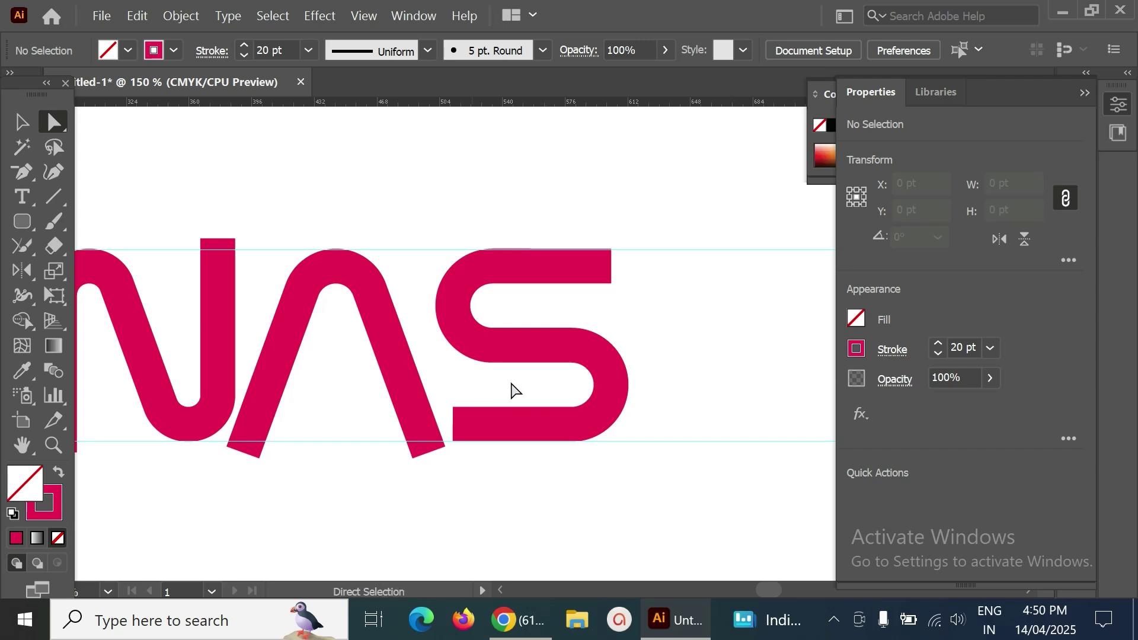
click(22, 123)
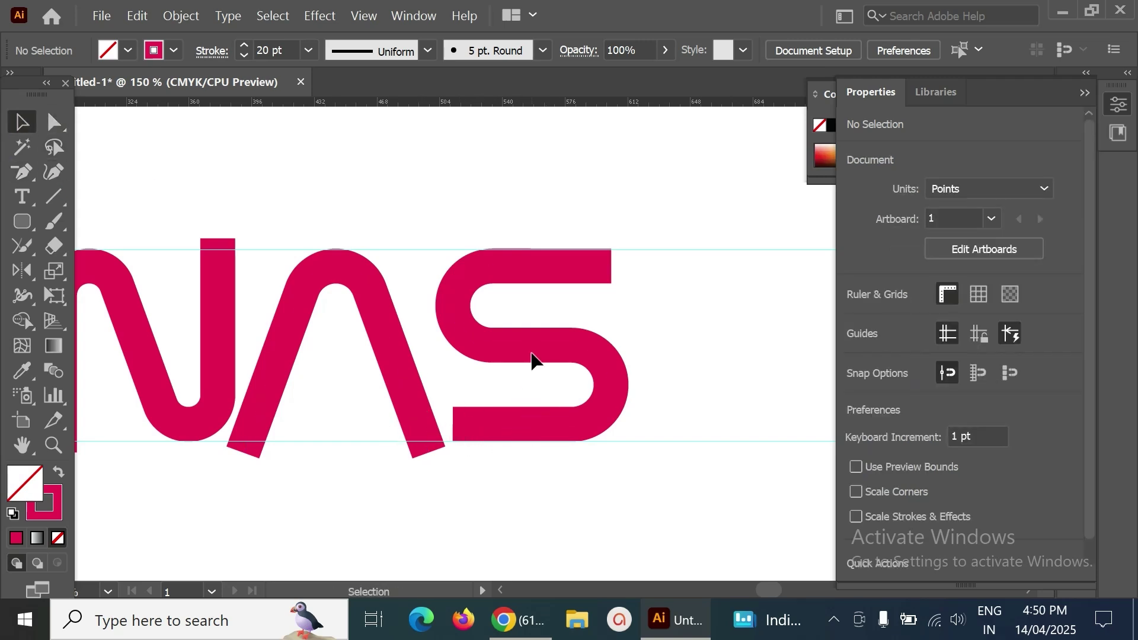
drag(519, 355, 508, 357)
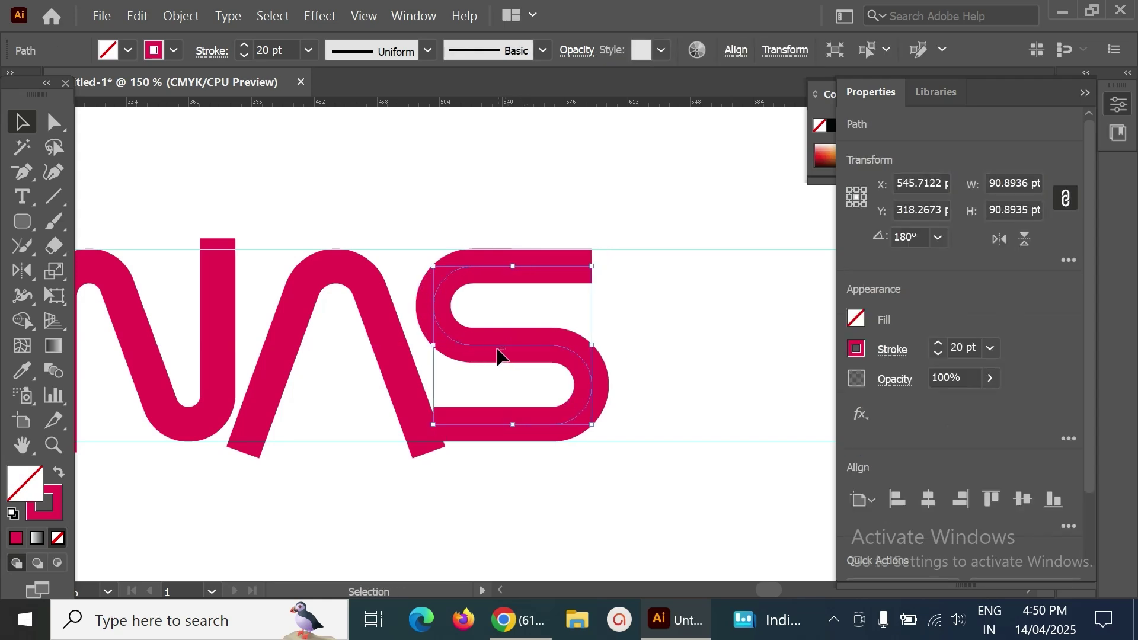
key(ctrl+shift+a)
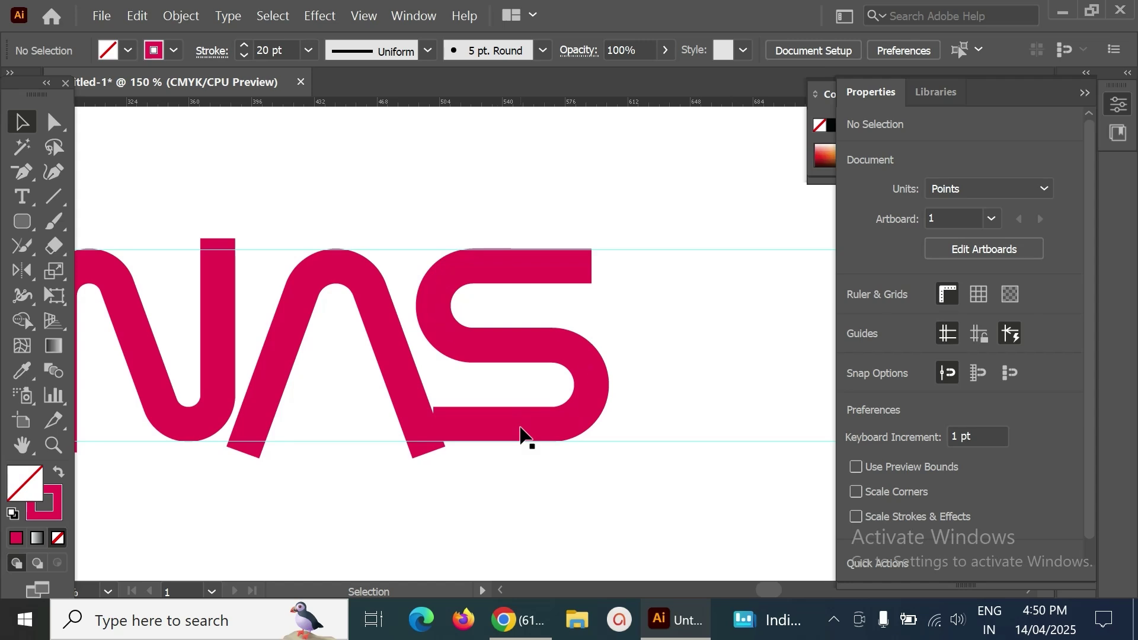
click(521, 433)
key(Left)
key(Left)
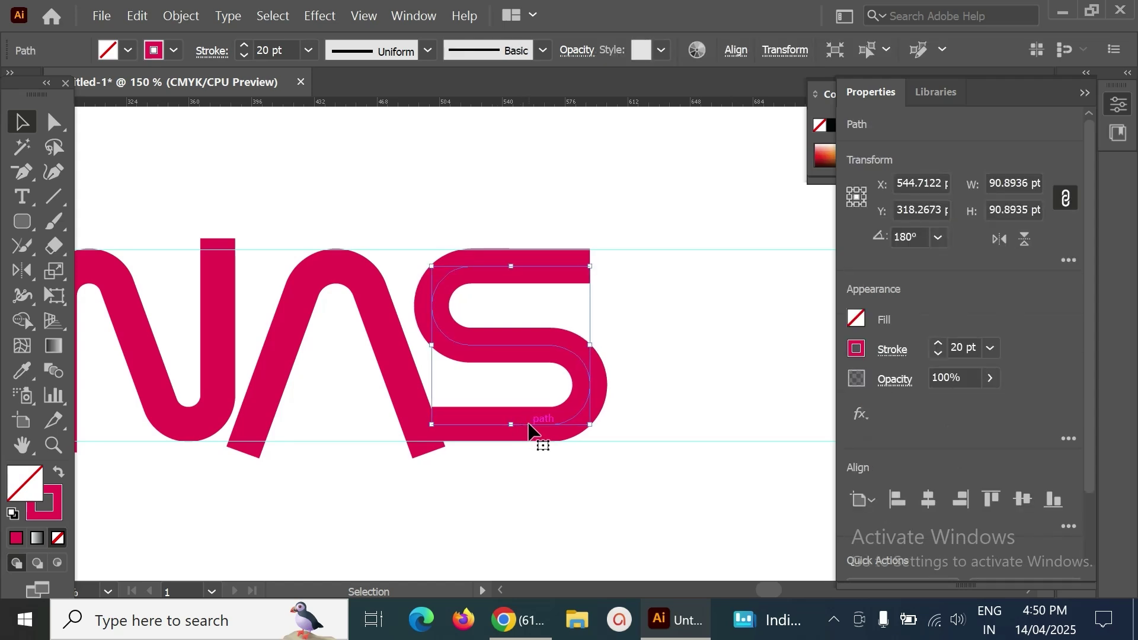
key(ctrl+shift+a)
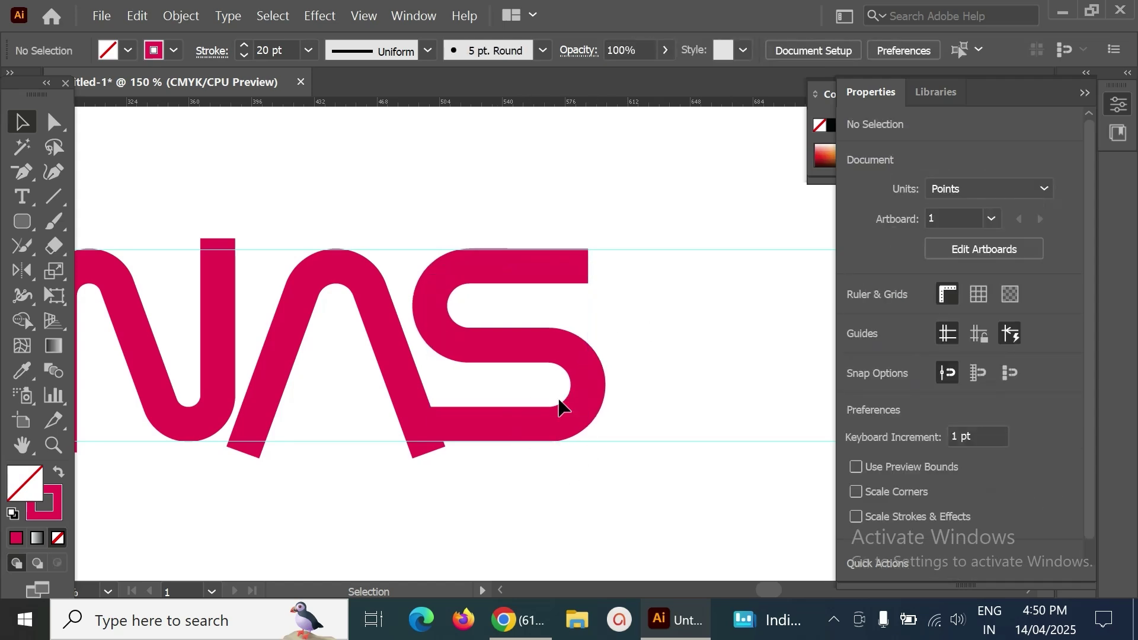
Undo the moves of the S toward the A
key(ctrl+z)
key(ctrl+z)
key(ctrl+z)
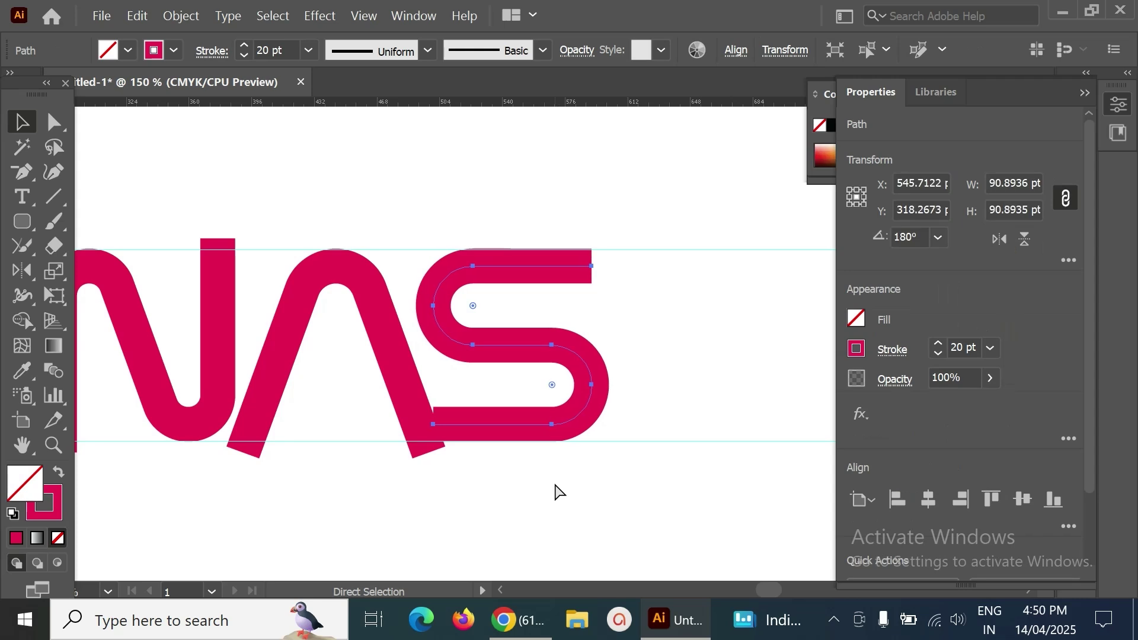
key(ctrl+z)
key(ctrl+z)
key(ctrl+z)
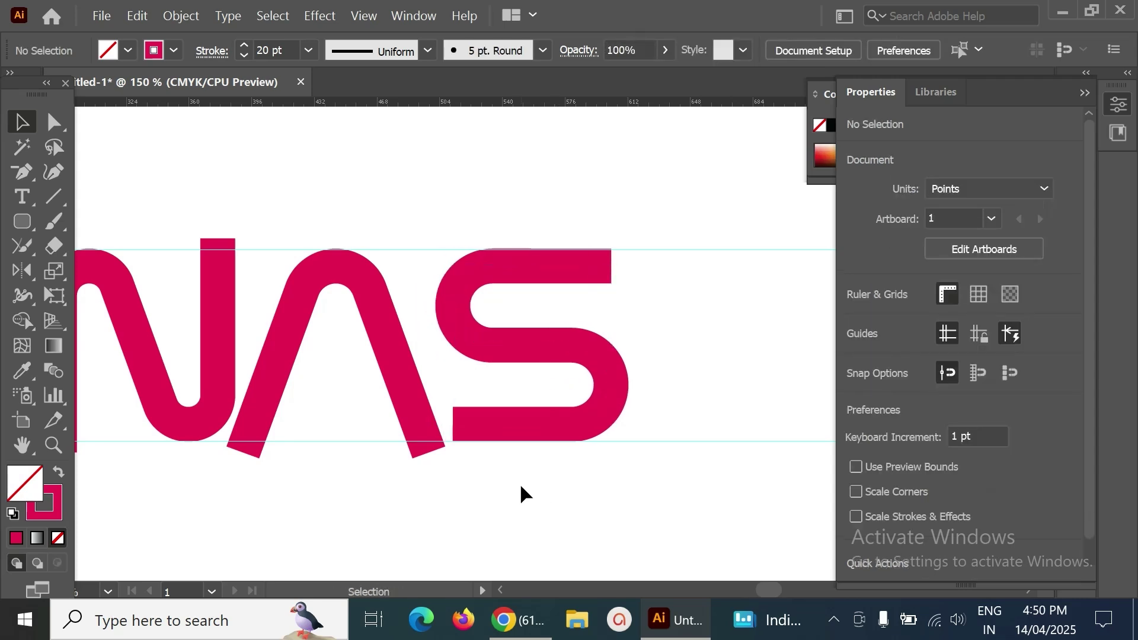
Draw a horizontal line about 471 pt long along the upper guide across all three letters and set its stroke to 1 pt
key(ctrl+minus)
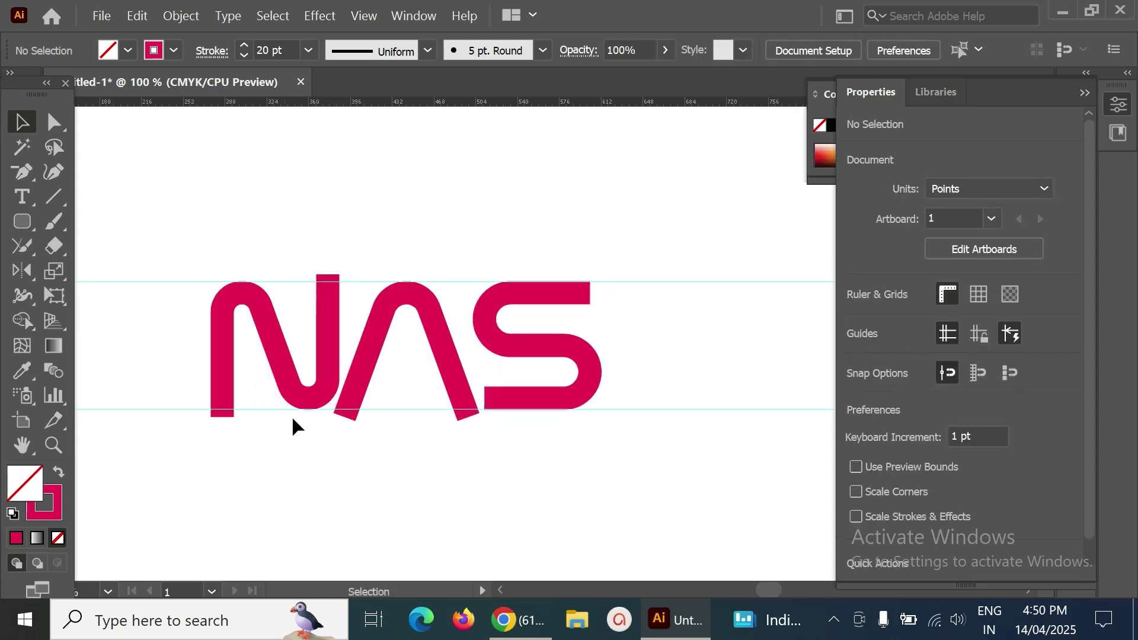
click(55, 196)
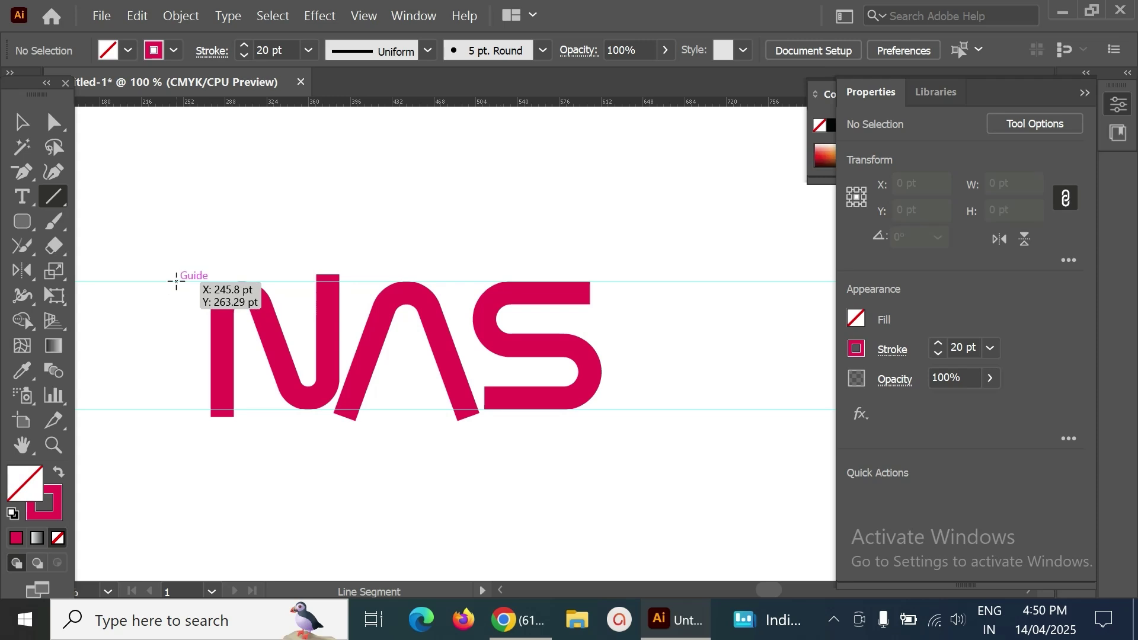
drag(176, 282, 723, 282)
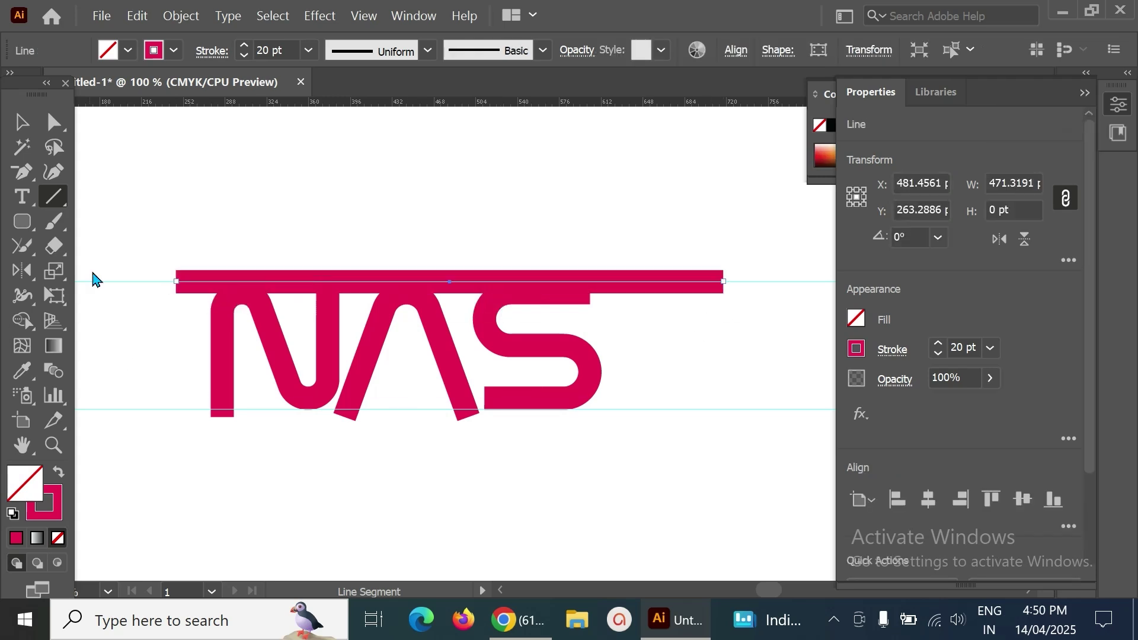
click(990, 348)
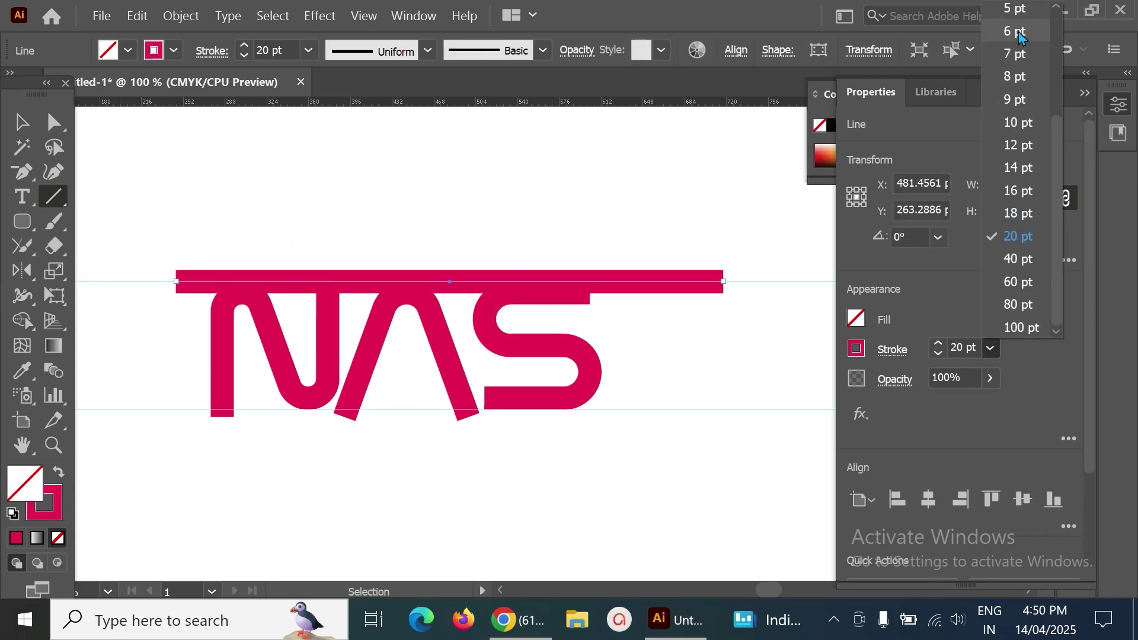
scroll(1038, 199, up, 3)
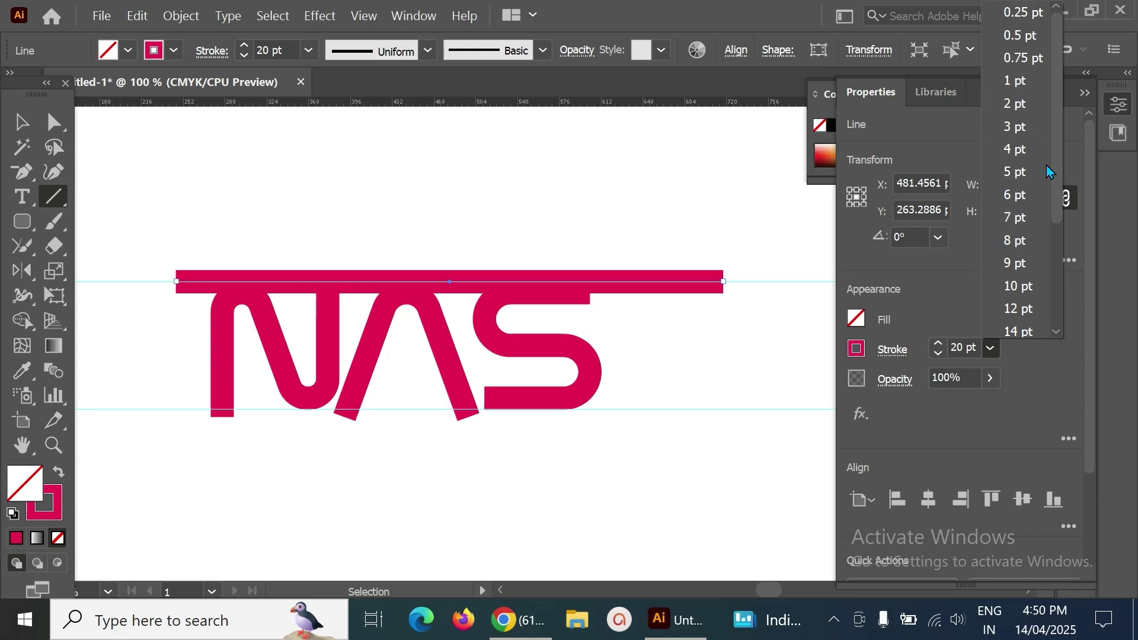
click(1016, 77)
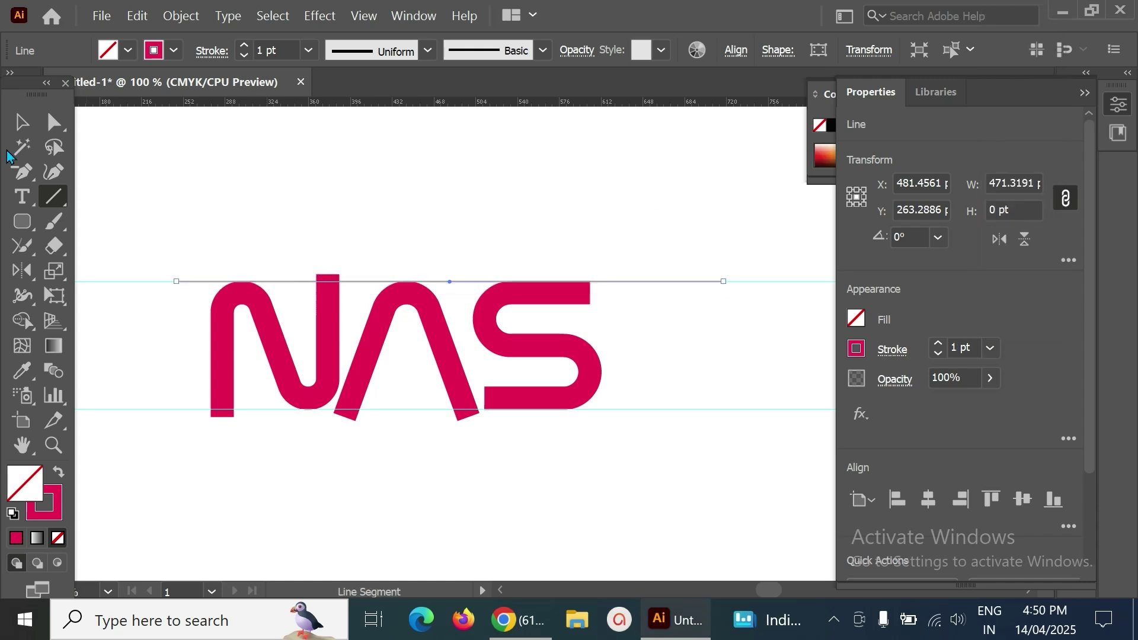
Duplicate the 1 pt line straight down onto the lower guide along the letters' baseline
click(21, 122)
click(482, 295)
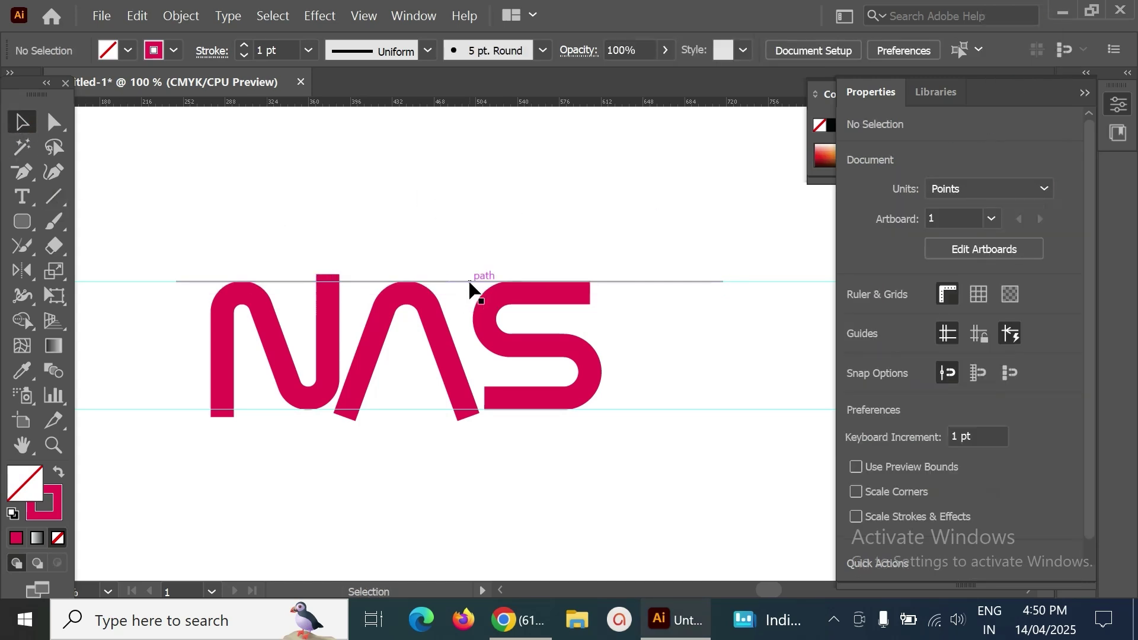
drag(470, 284, 475, 411)
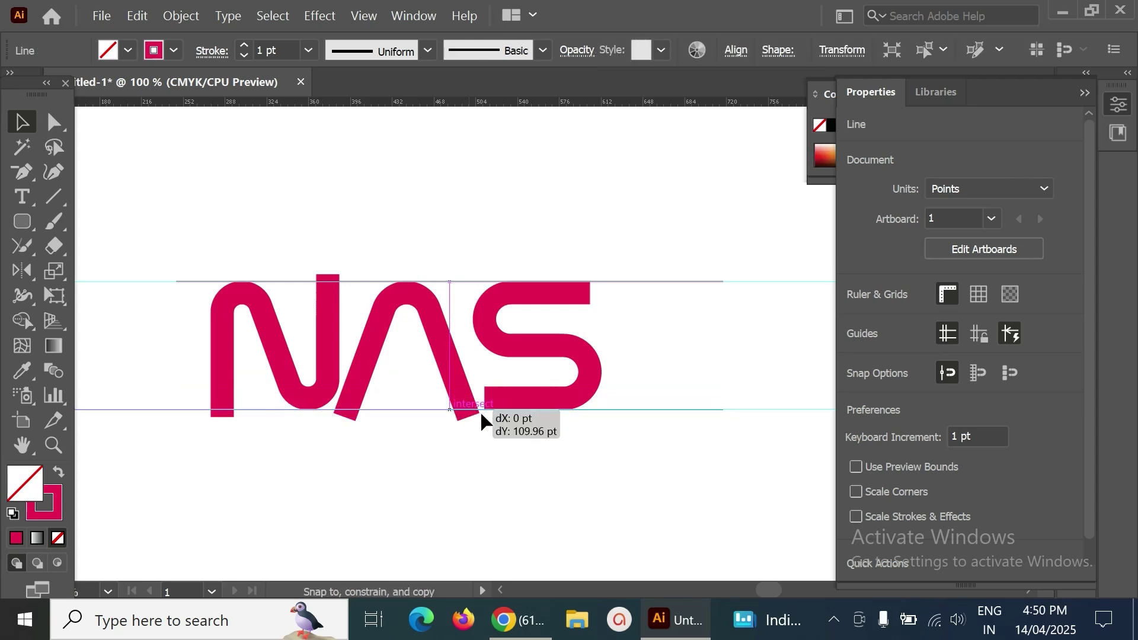
key(ctrl+plus)
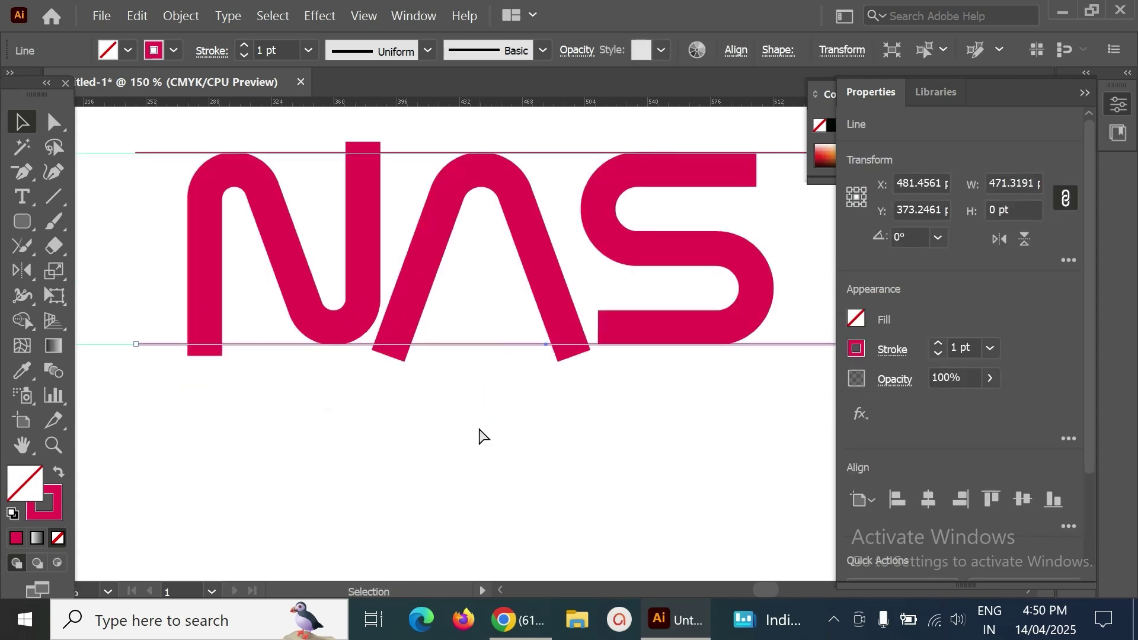
drag(476, 388, 531, 462)
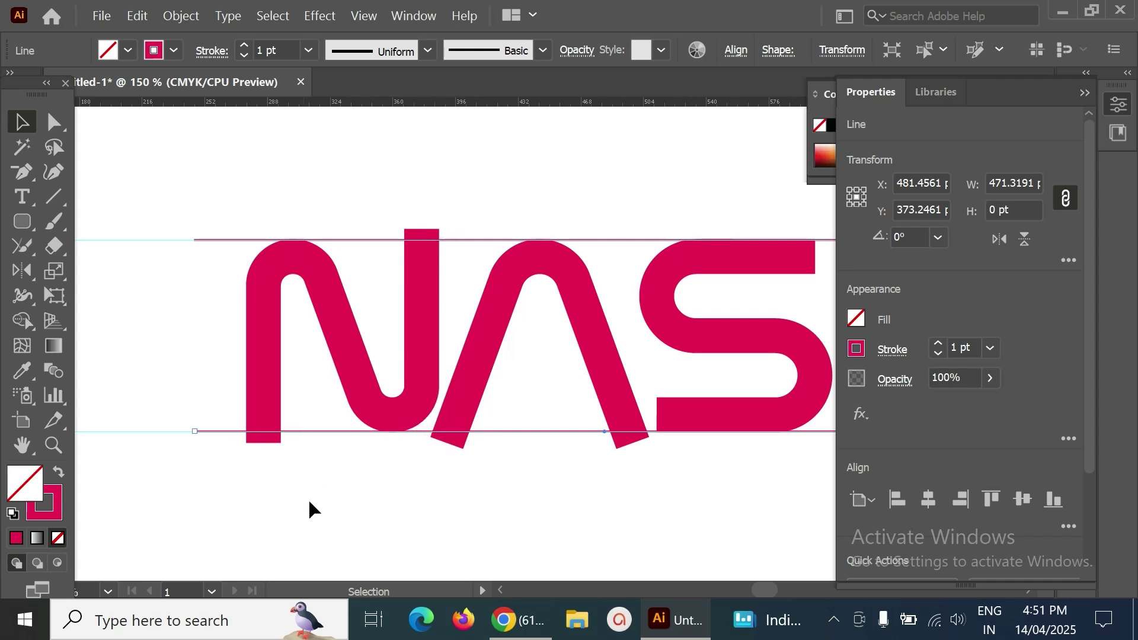
click(298, 385)
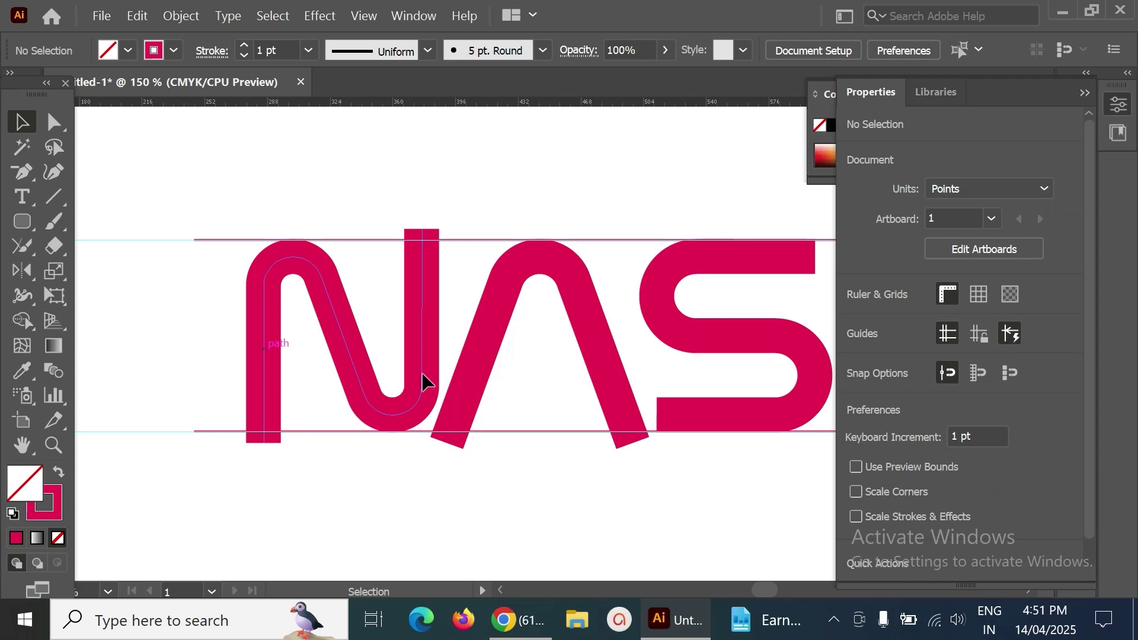
click(466, 391)
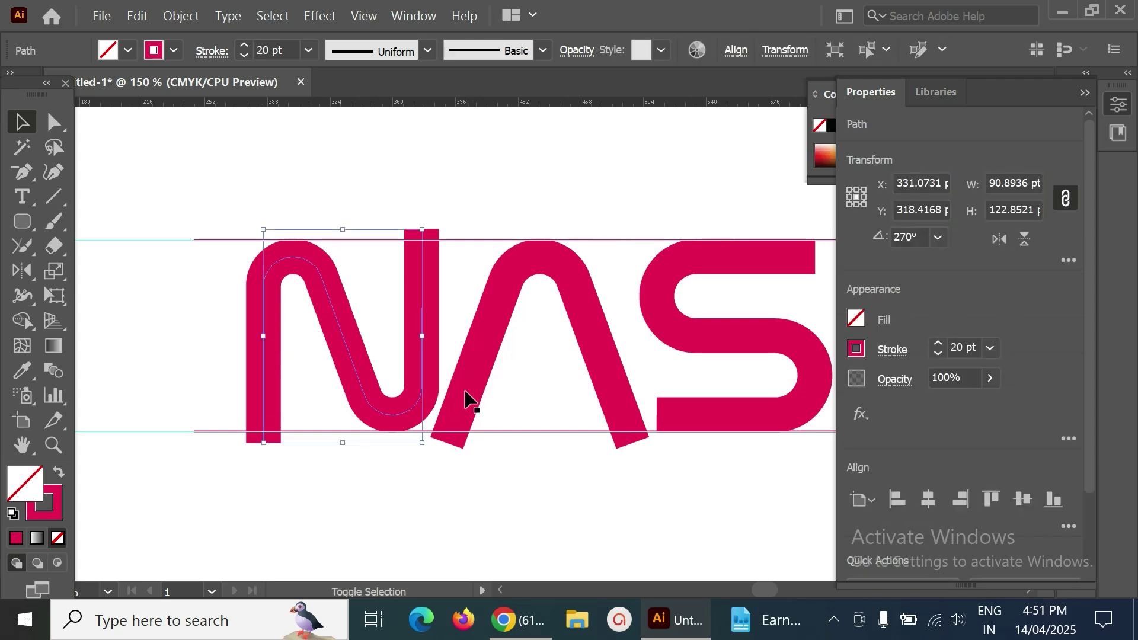
shift+click(468, 400)
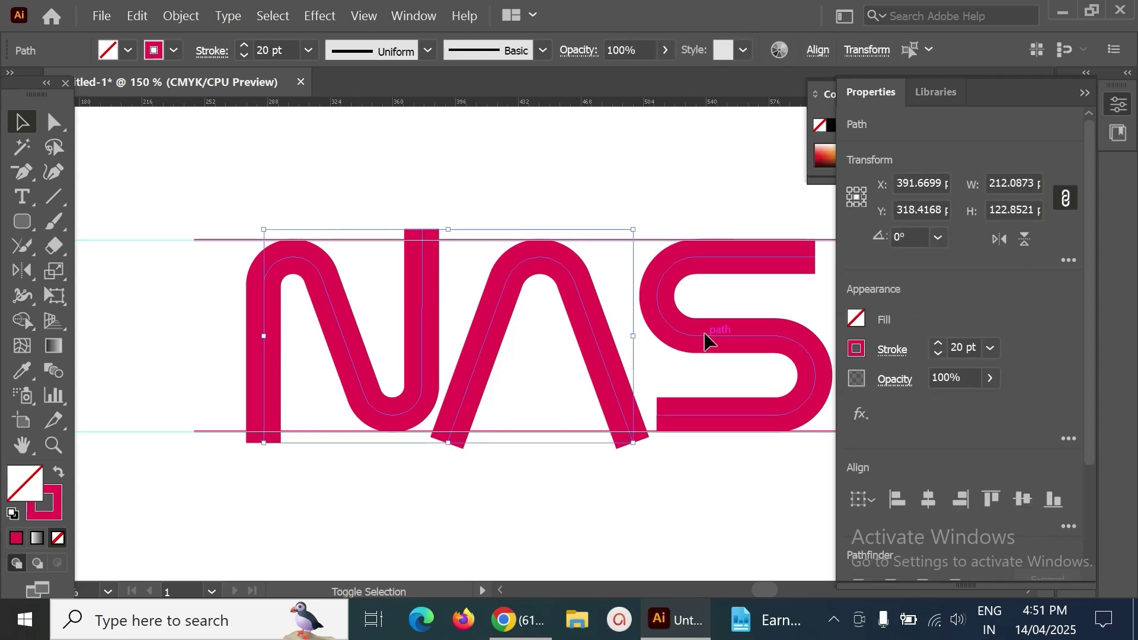
shift+click(705, 342)
drag(712, 381, 607, 376)
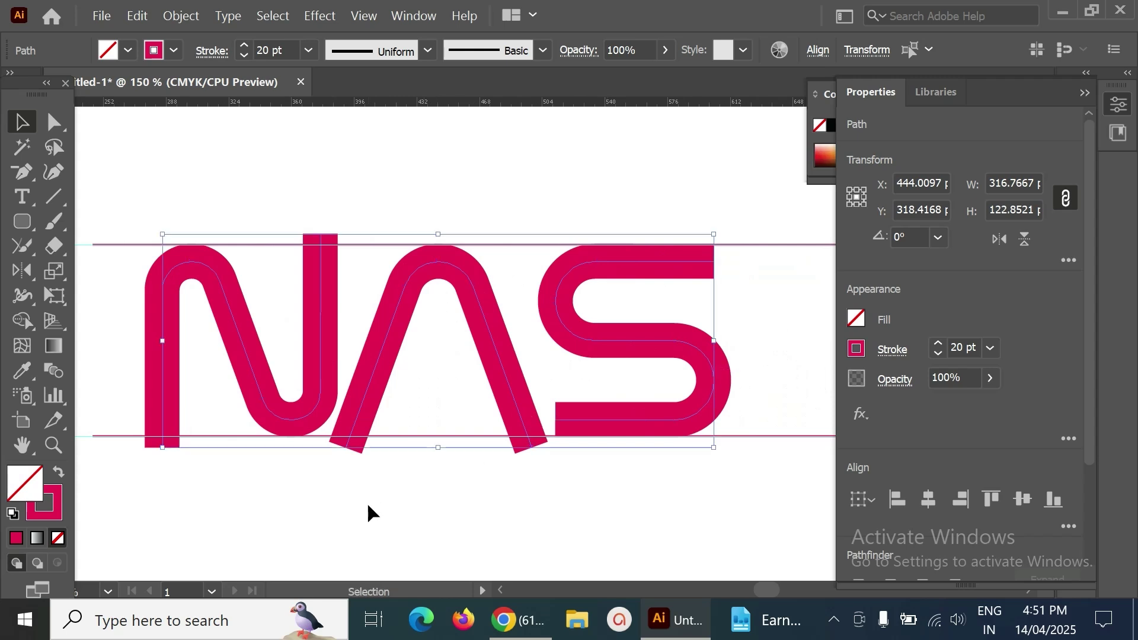
click(358, 454)
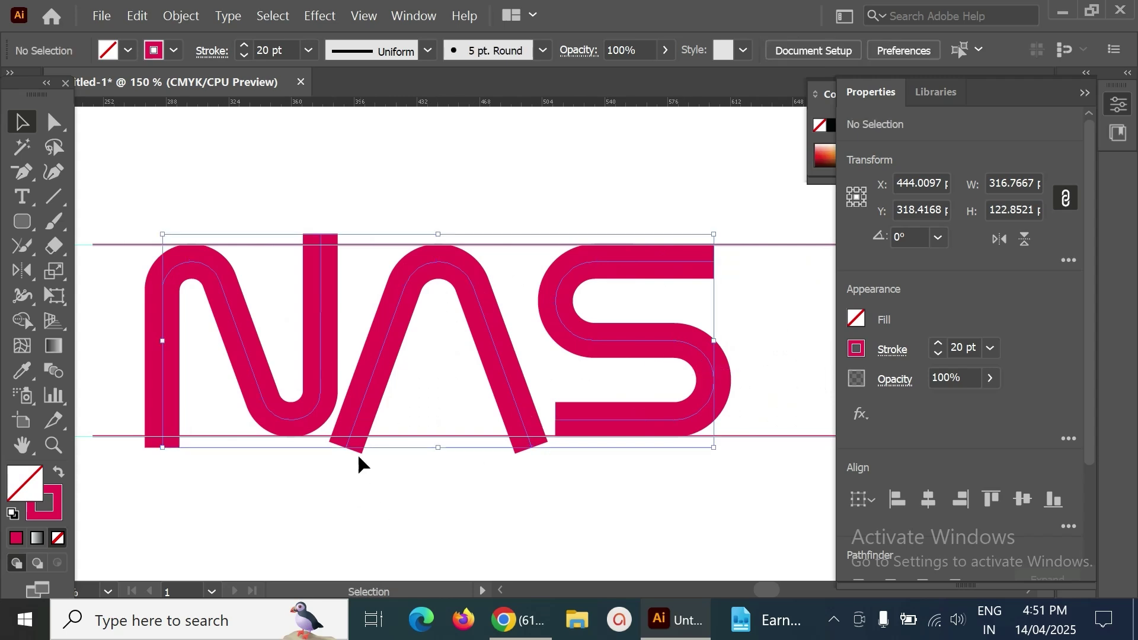
Expand the stroked A and N into filled outline shapes, with Fill and Stroke included
click(369, 386)
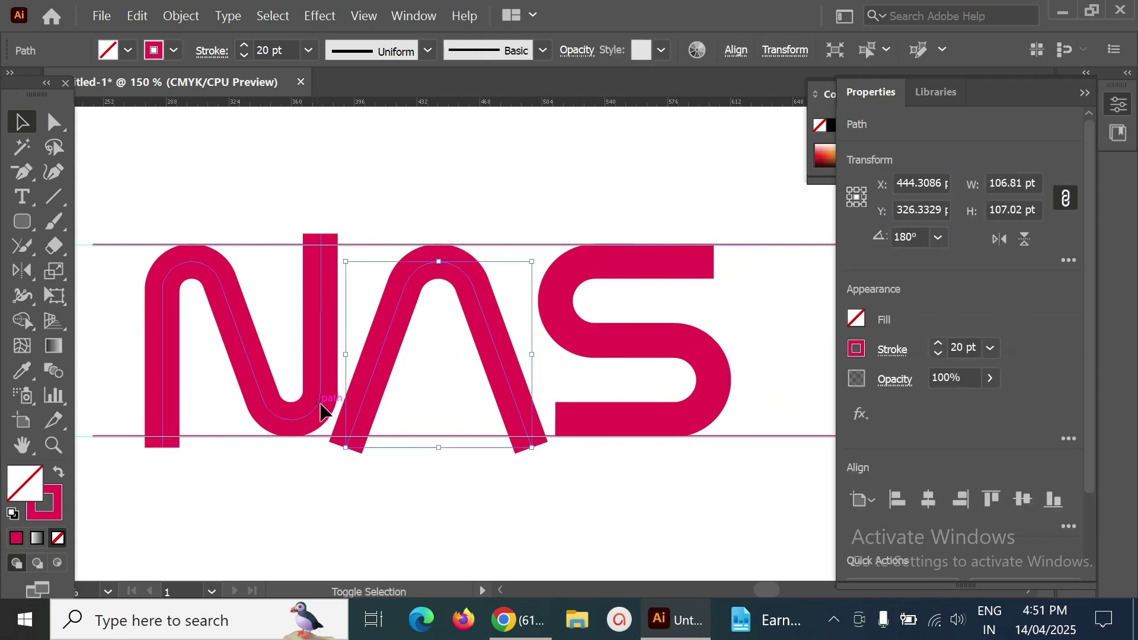
shift+click(320, 410)
click(176, 17)
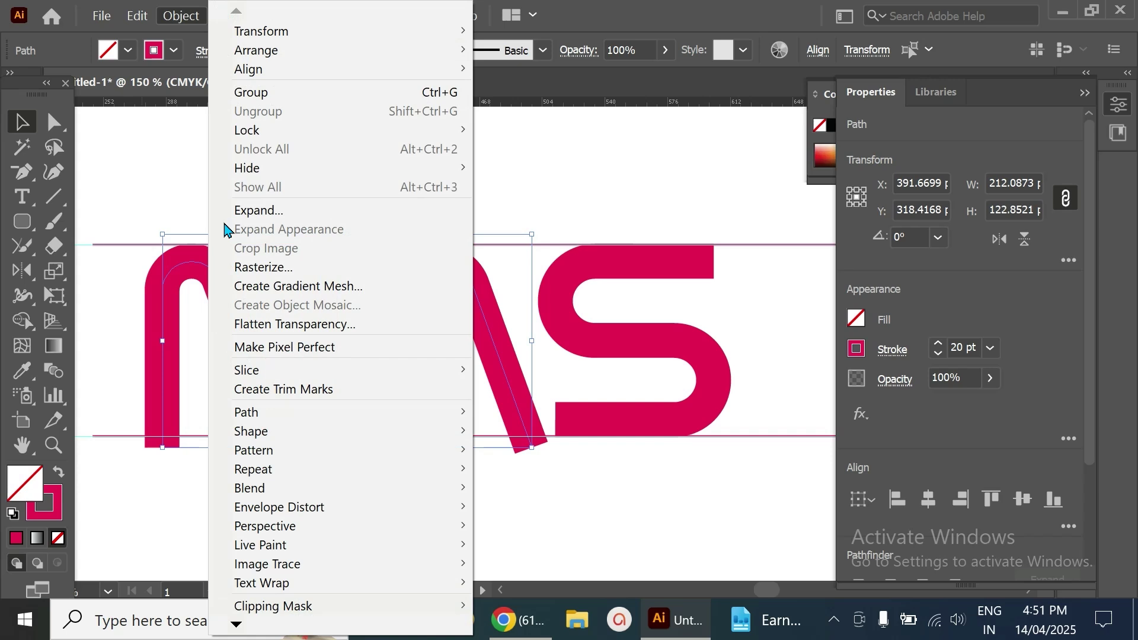
click(259, 217)
click(535, 424)
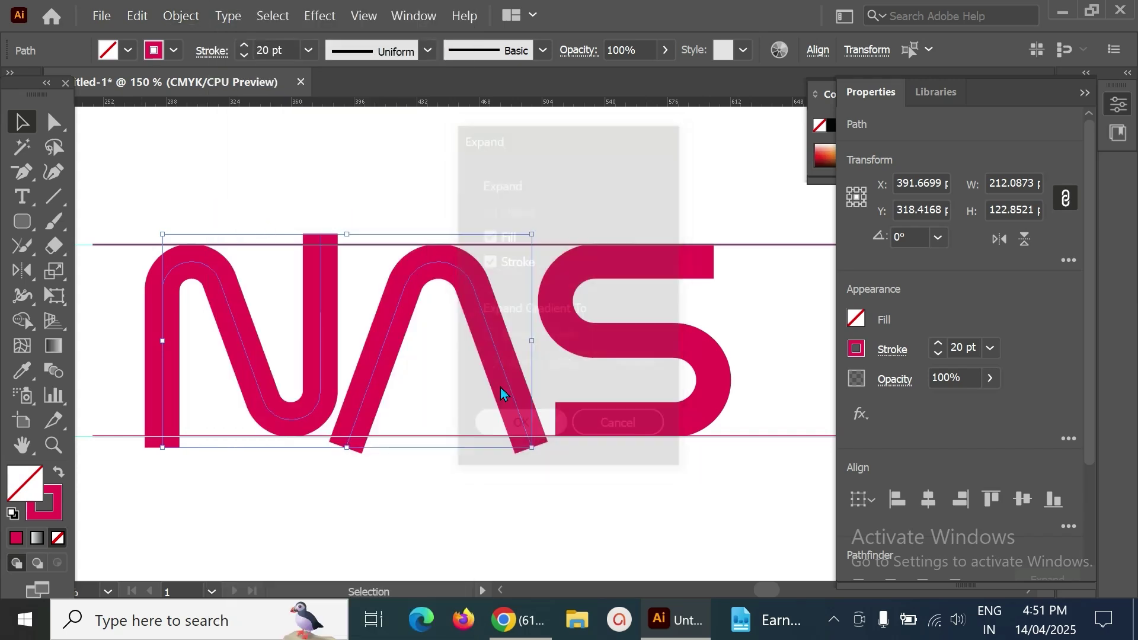
click(300, 263)
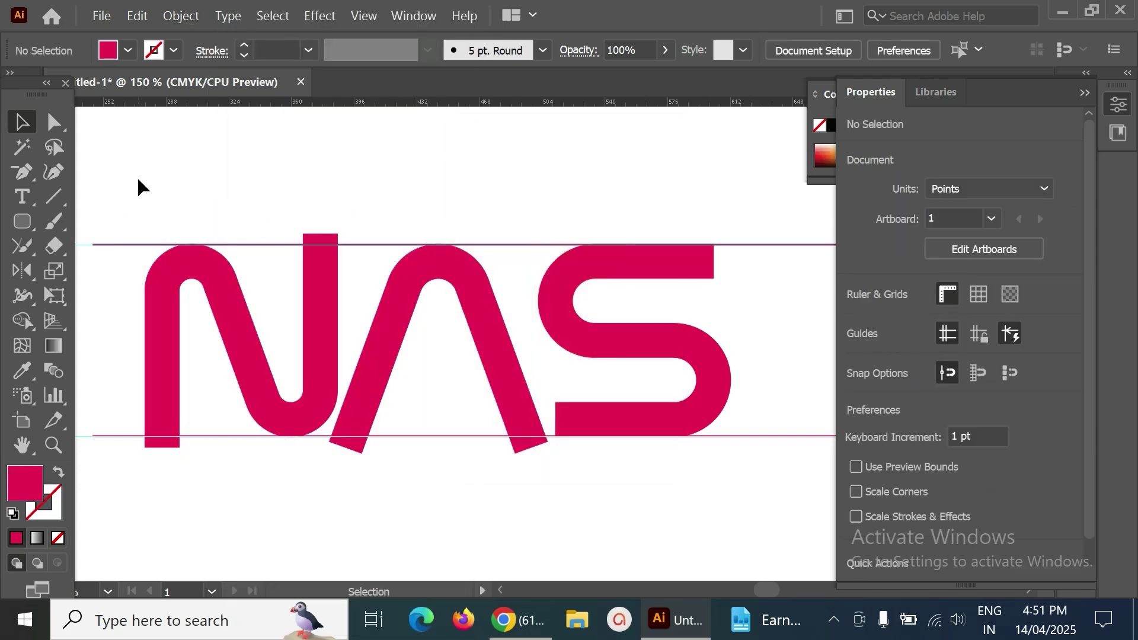
Remove the ends of the N's stems and the A's legs that protrude past the two lines with Shape Builder
drag(138, 179, 669, 501)
key(shift+m)
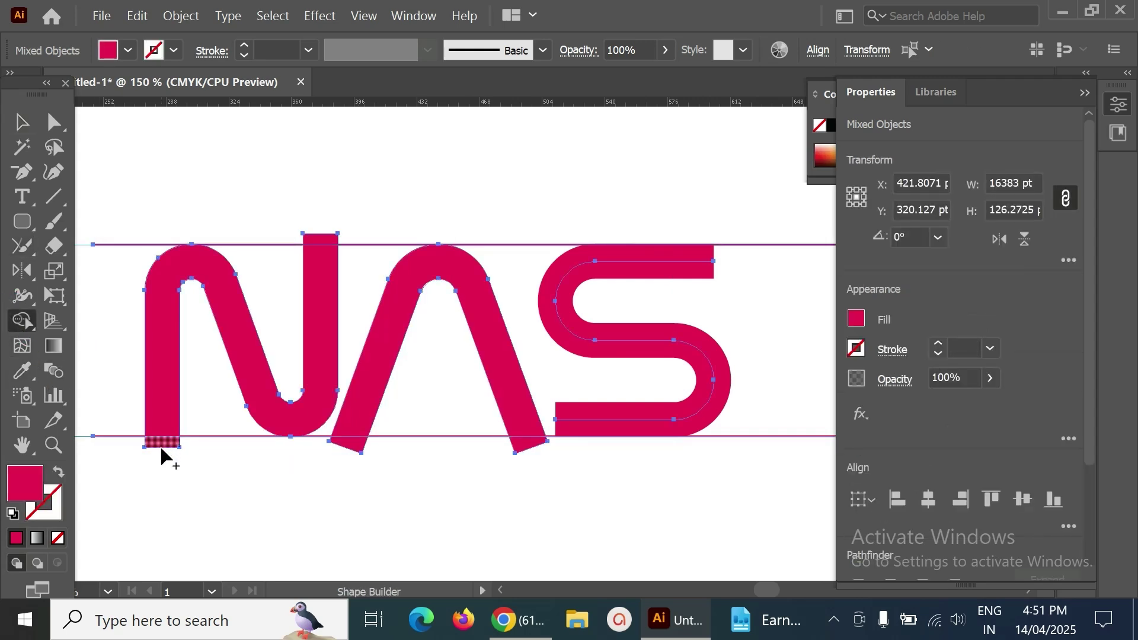
alt+click(349, 446)
alt+click(528, 445)
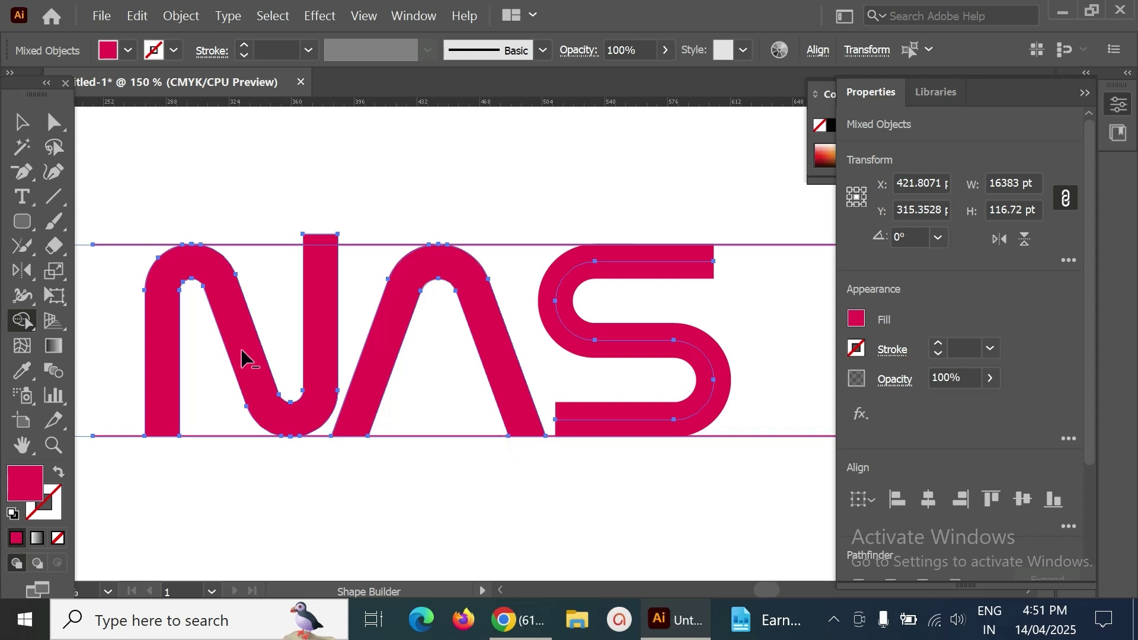
alt+click(323, 238)
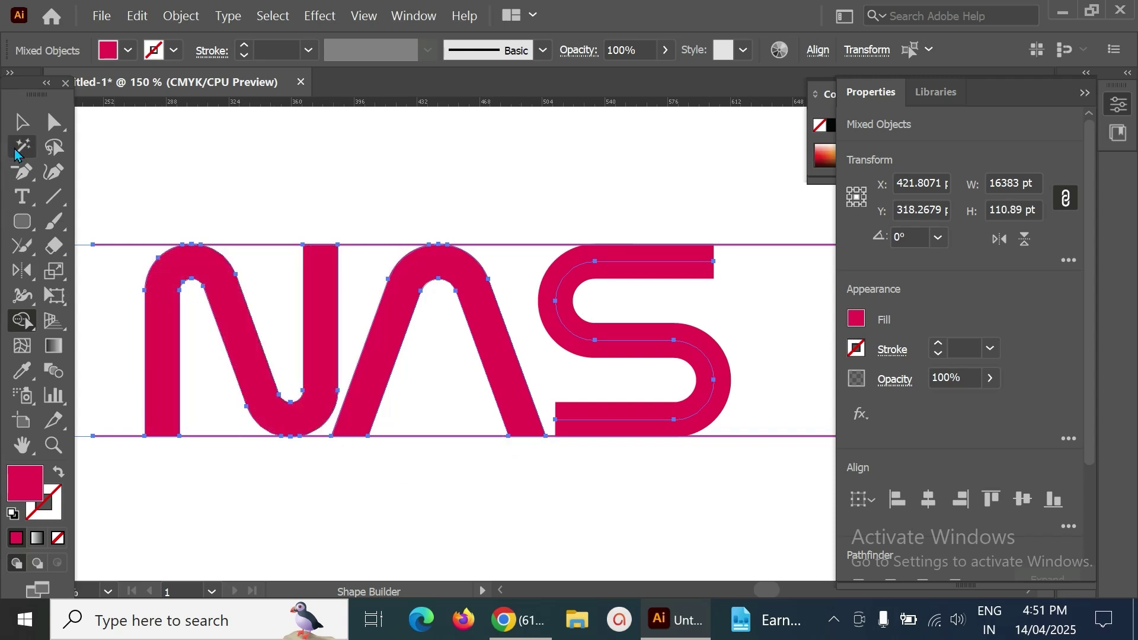
Delete the 1 pt trimming lines along the upper and lower guides
key(v)
click(131, 249)
click(139, 245)
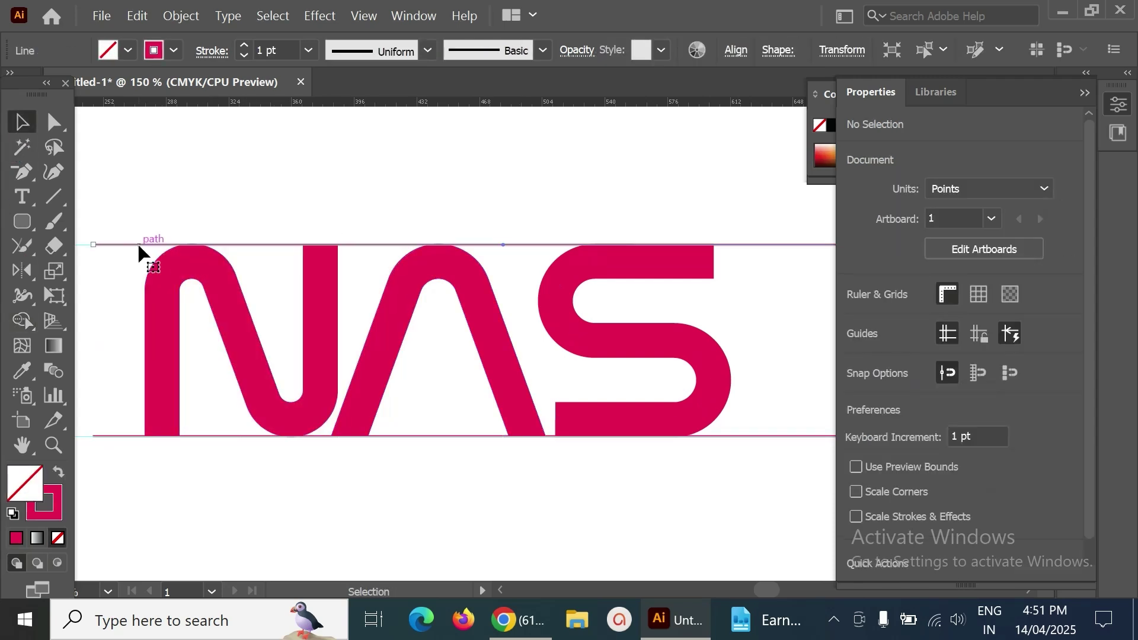
click(146, 271)
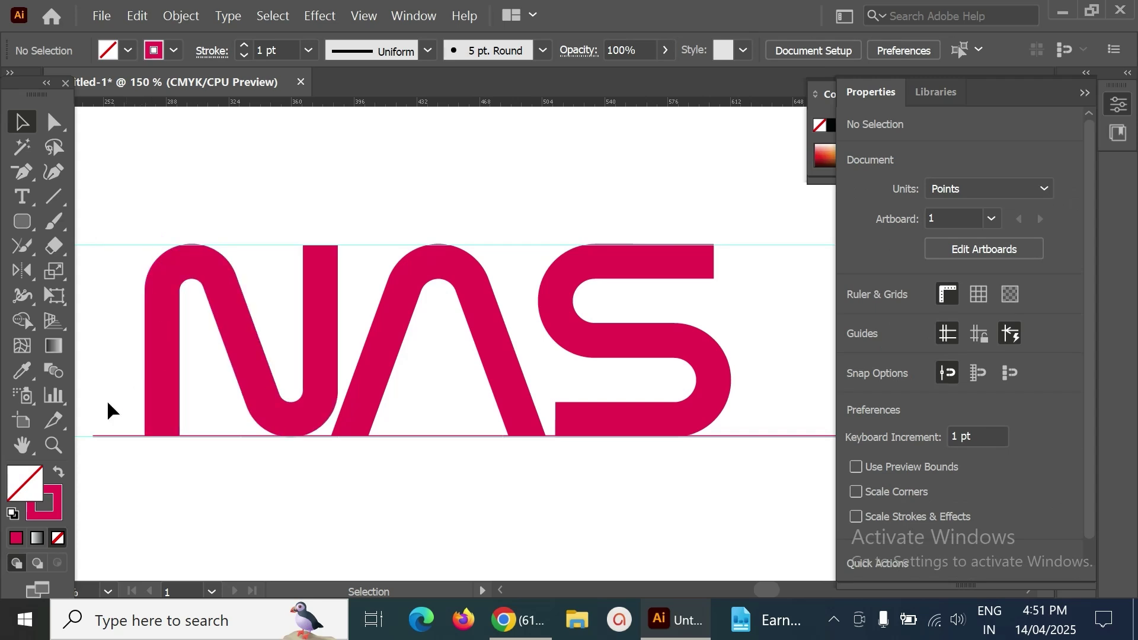
click(124, 437)
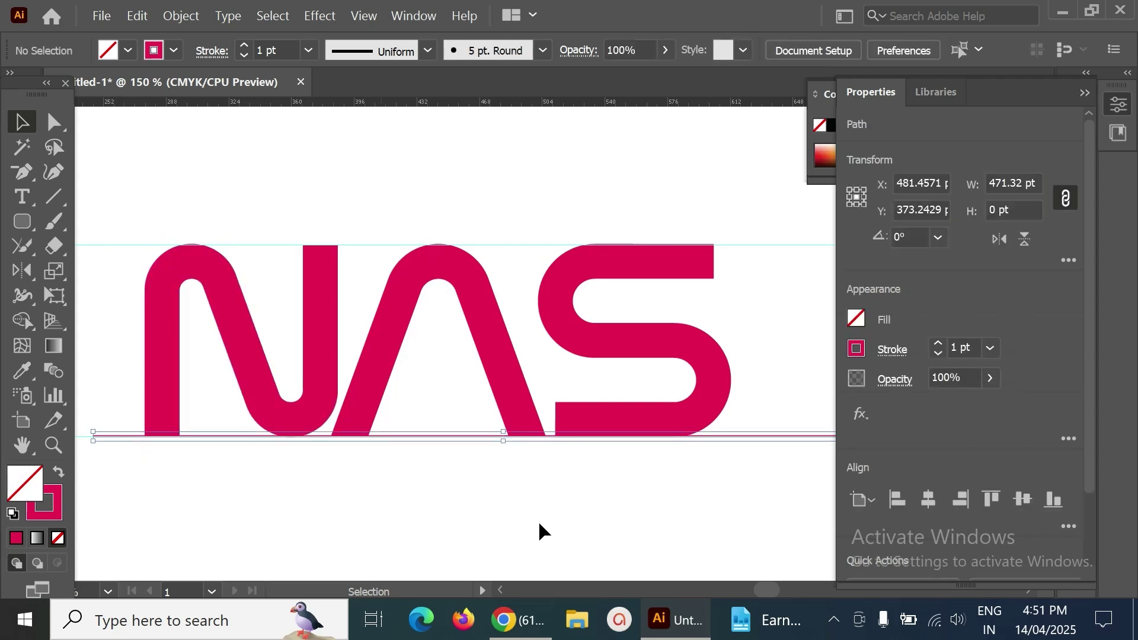
key(Delete)
Move the S horizontally toward the A until its lower stroke joins the foot of the A's right leg
drag(628, 432, 595, 427)
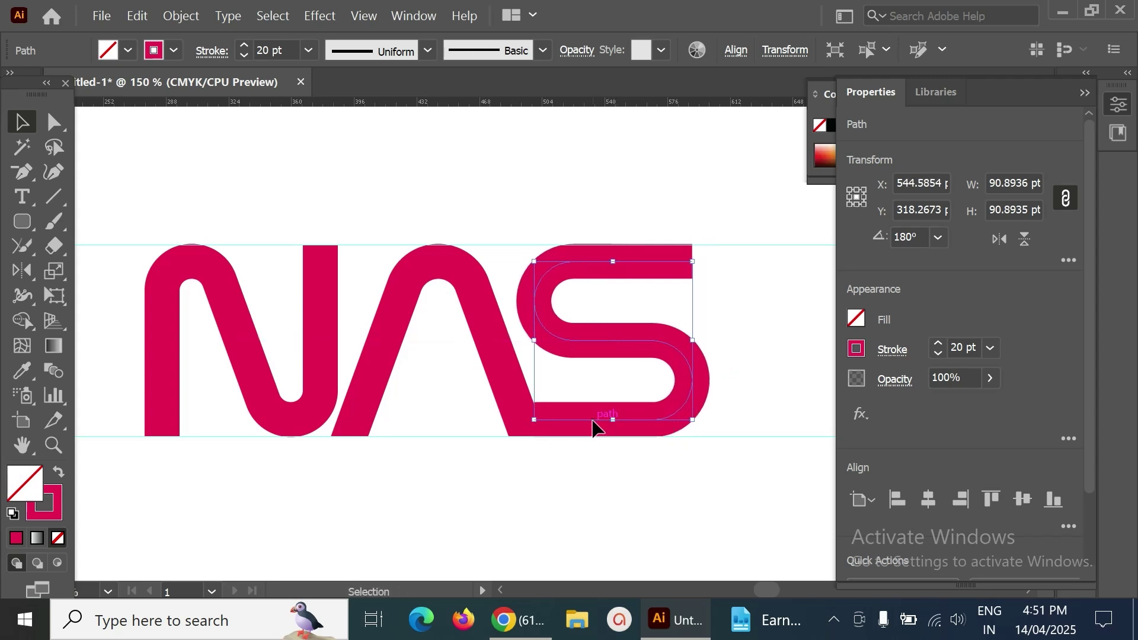
click(671, 499)
drag(656, 480, 577, 480)
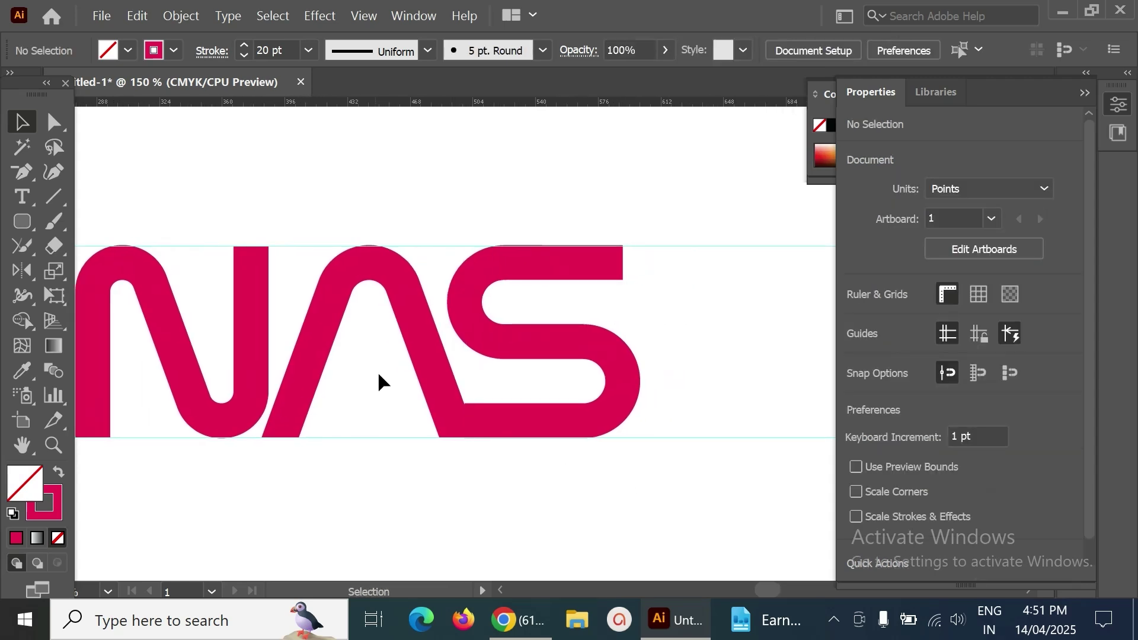
Duplicate the A horizontally to the other side of the S as the wordmark's last letter
click(433, 363)
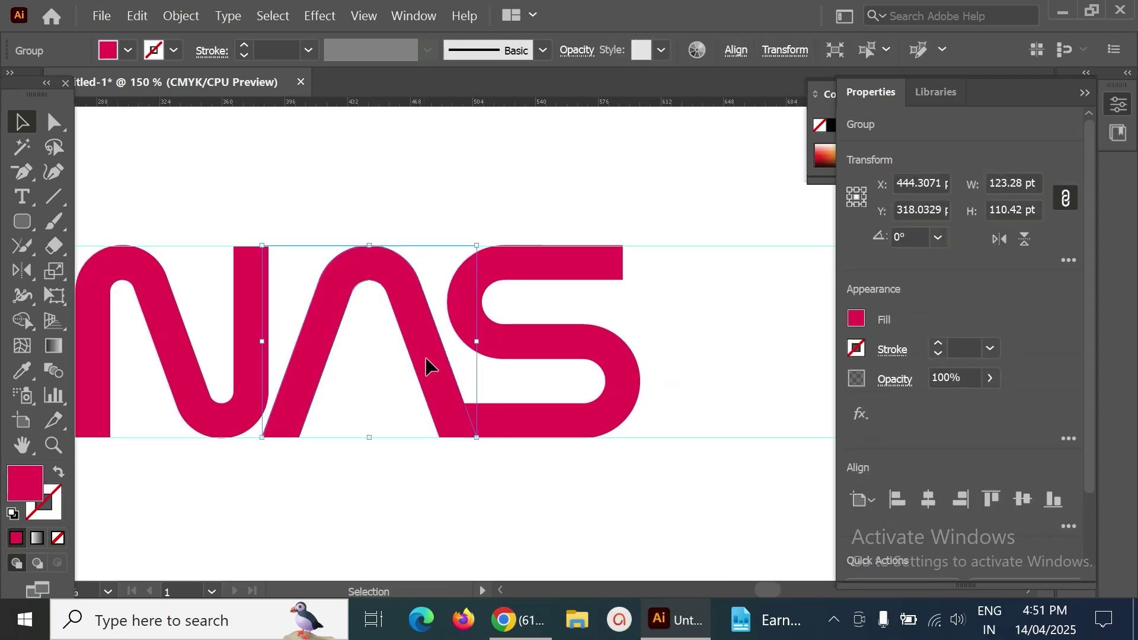
drag(424, 363, 794, 360)
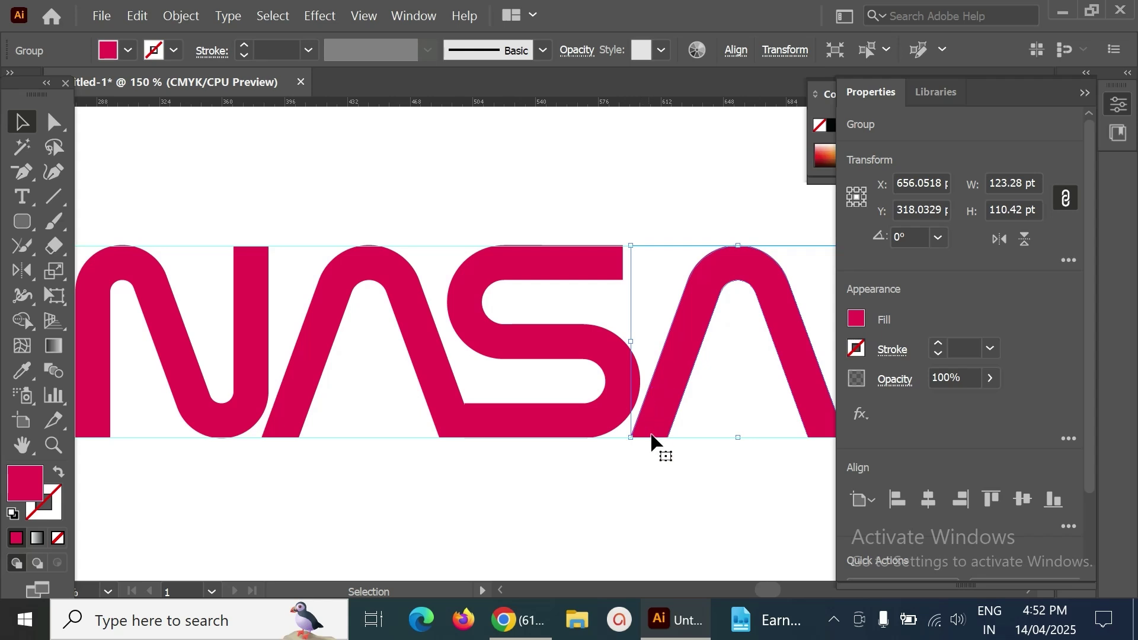
click(642, 463)
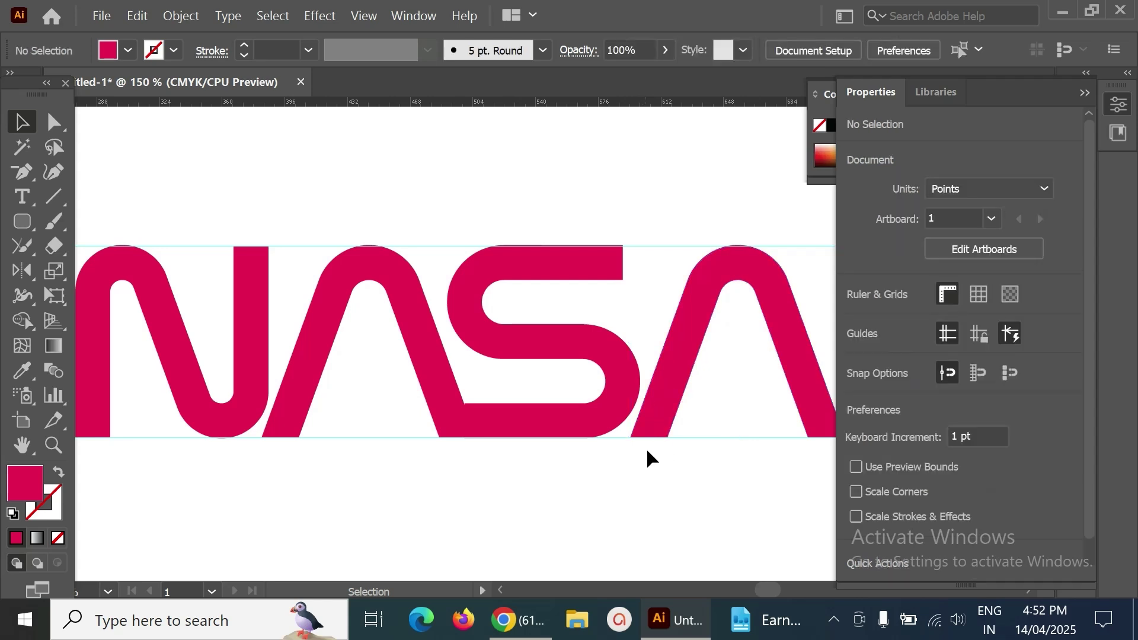
Move the whole NASA wordmark to about the middle of the artboard and hide the guides
key(ctrl+0)
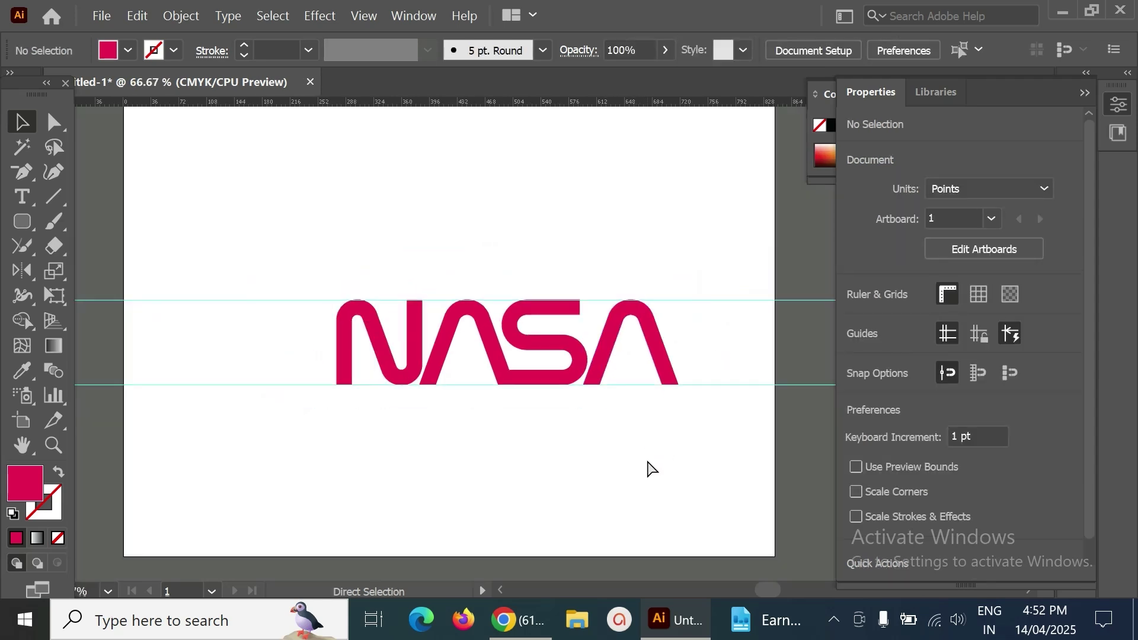
drag(280, 212, 728, 443)
drag(513, 329, 450, 303)
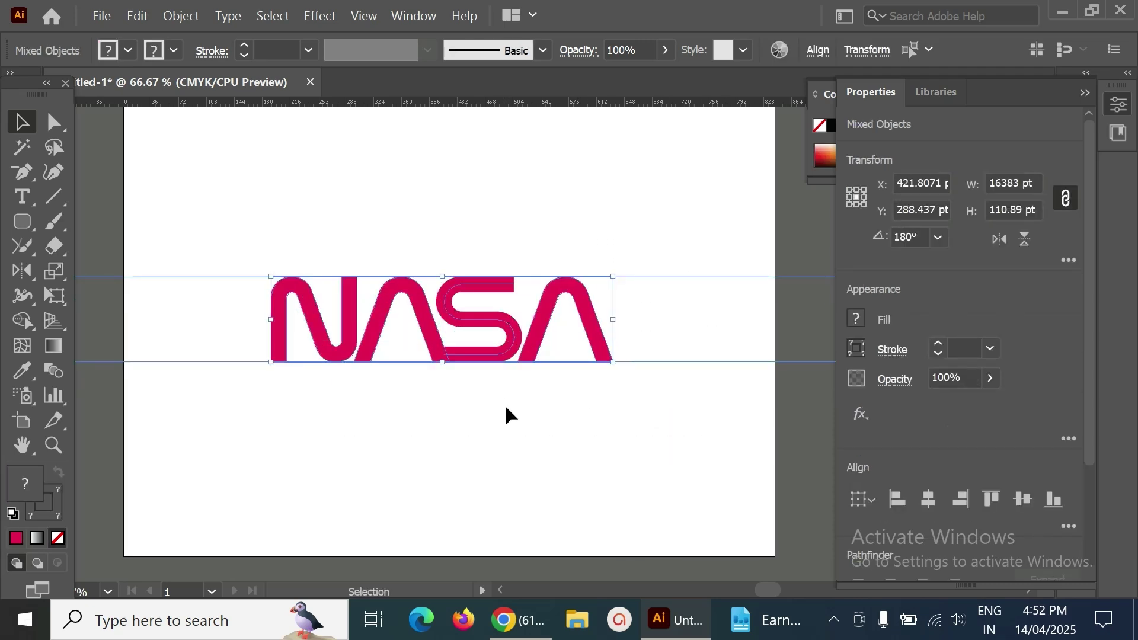
click(508, 449)
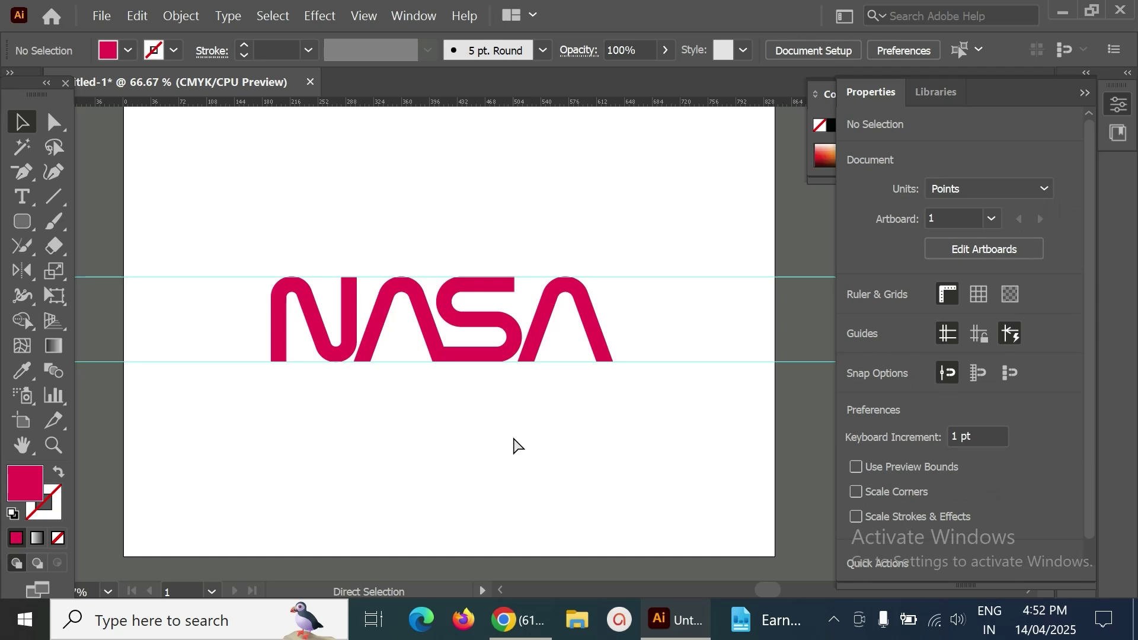
key(ctrl+semicolon)
Nudge the S up by 1 pt and back down to test its vertical alignment with the neighbouring A
key(ctrl+plus)
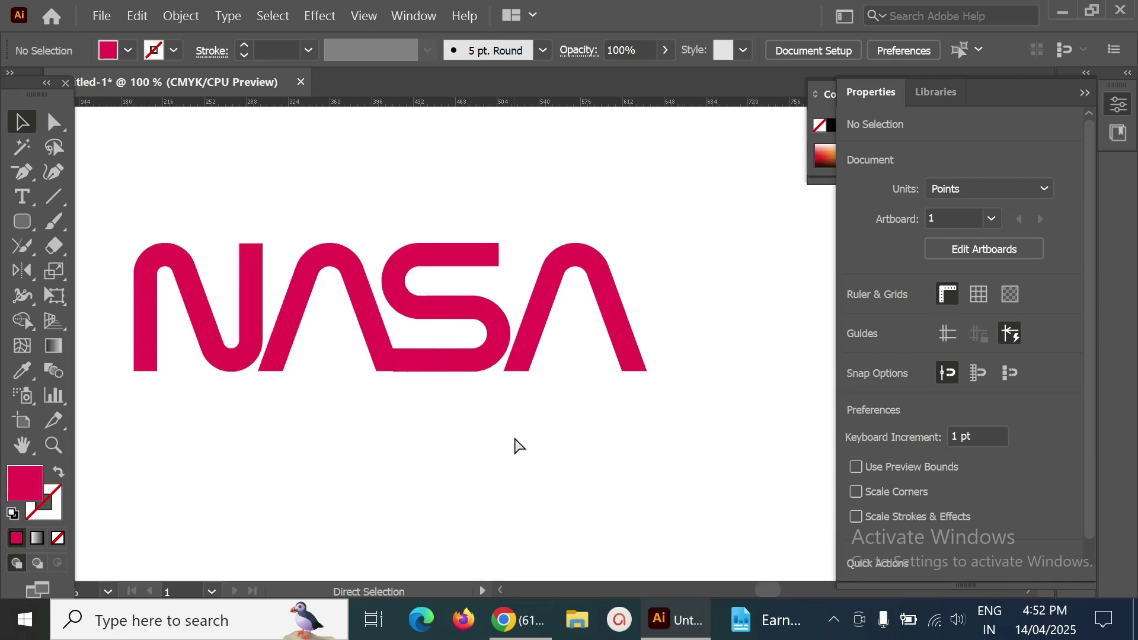
key(space)
drag(370, 405, 460, 410)
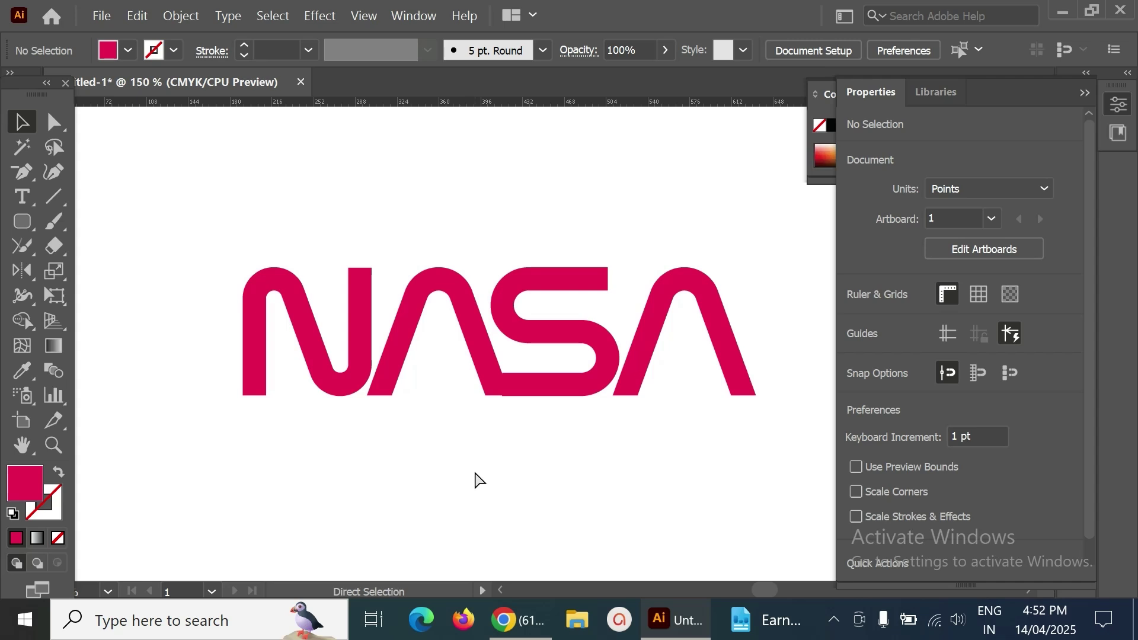
key(ctrl+plus)
click(525, 409)
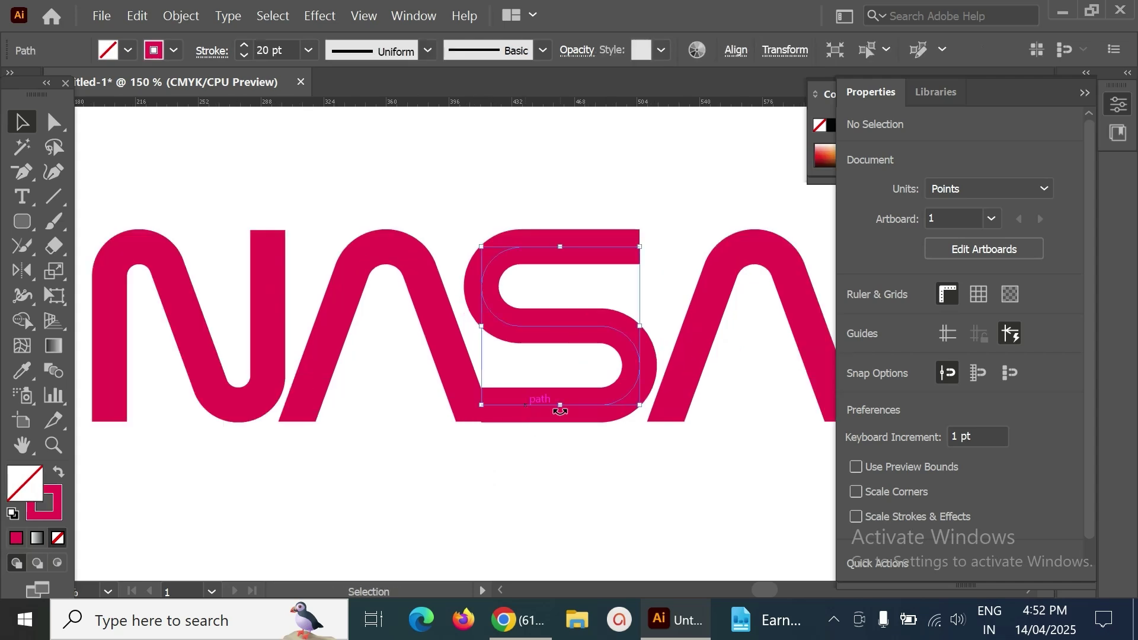
key(Up)
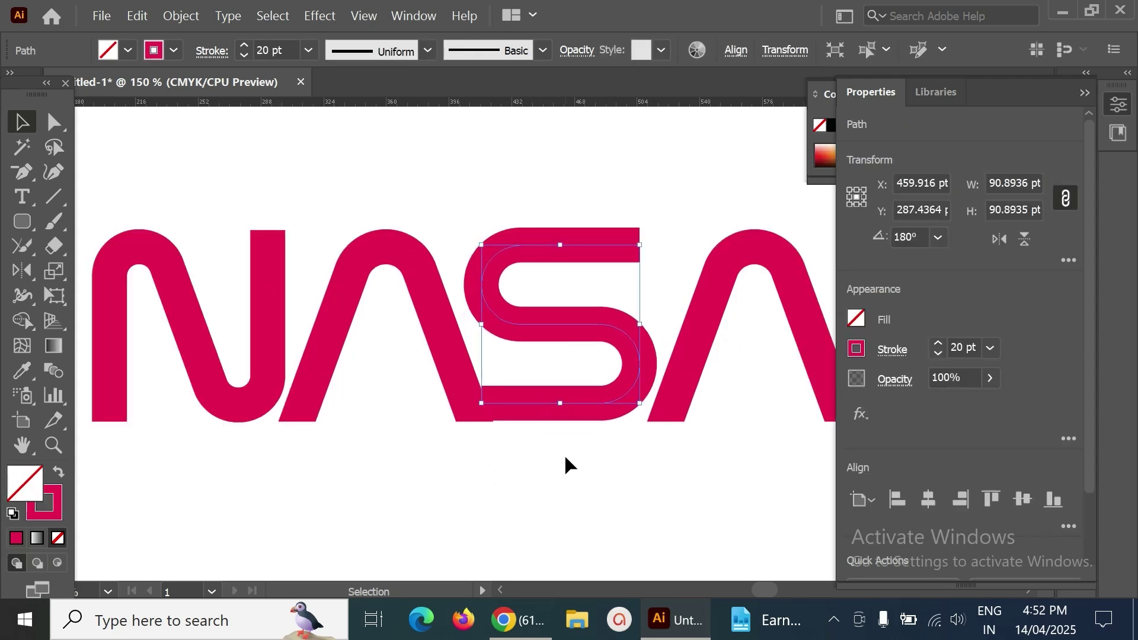
key(Down)
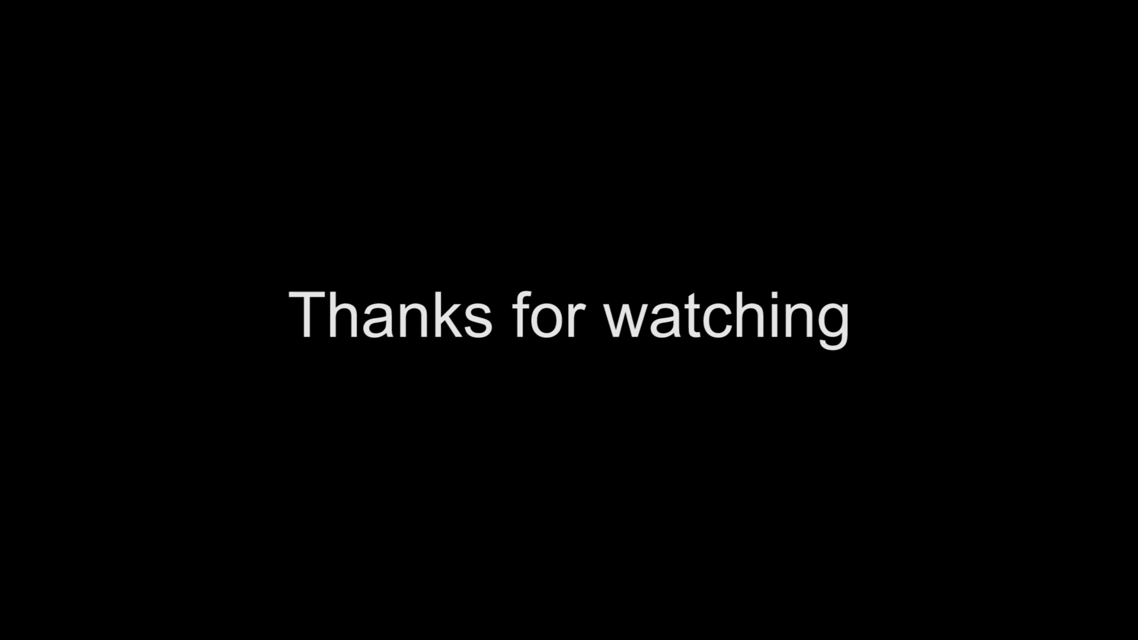